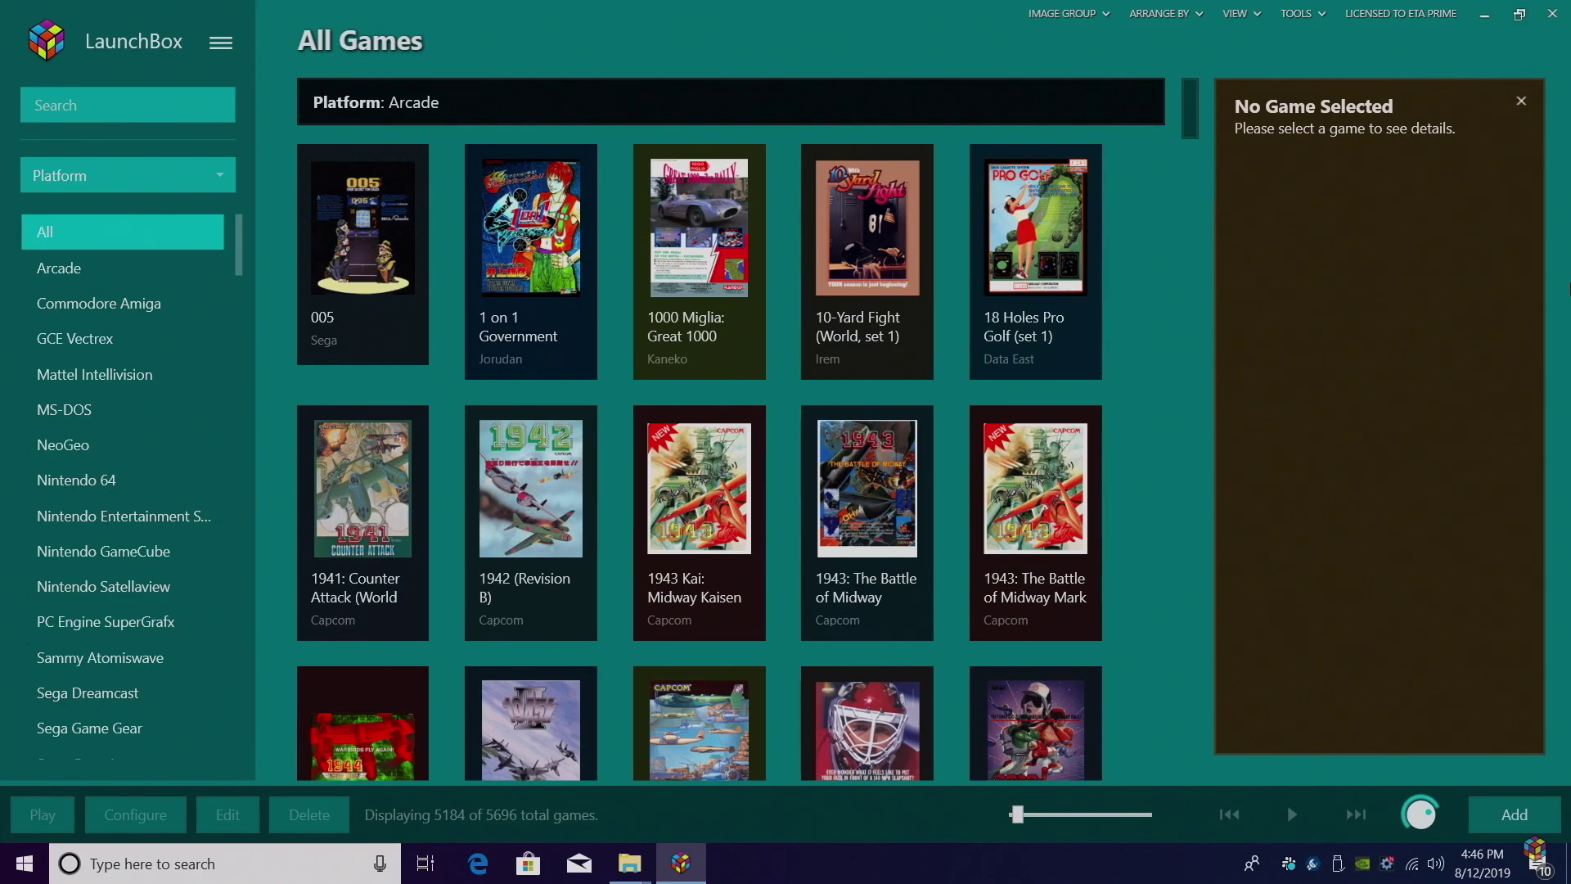
- Minimize LaunchBox and browse the zipped ROMs in the desktop's Sega Mark III folder
{"action": "left_click", "coordinate": [1485, 17]}
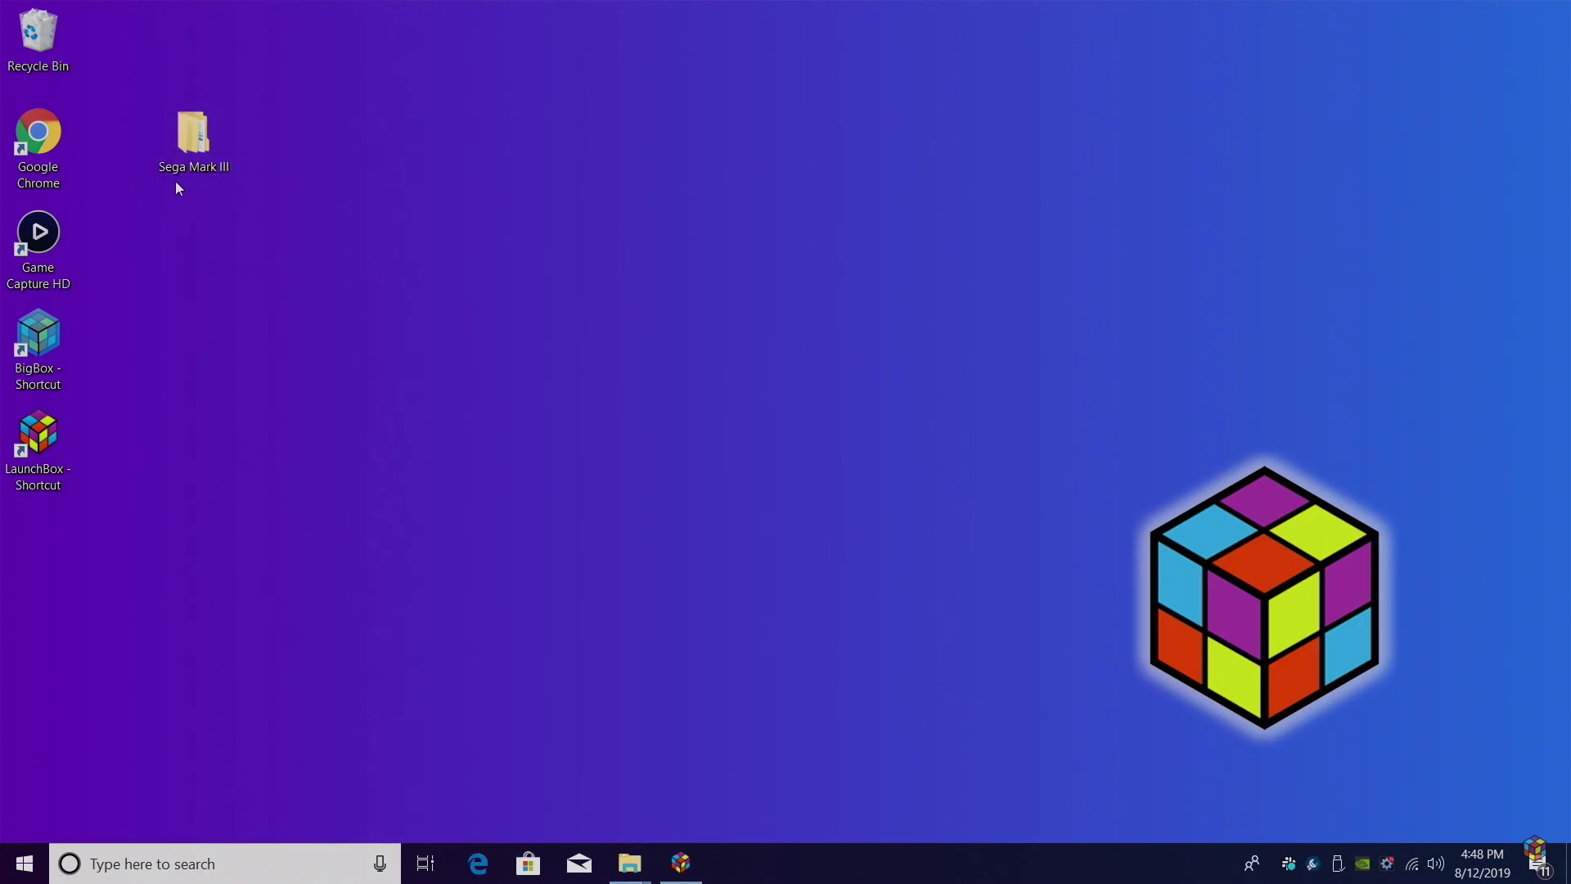
{"action": "double_click", "coordinate": [197, 168]}
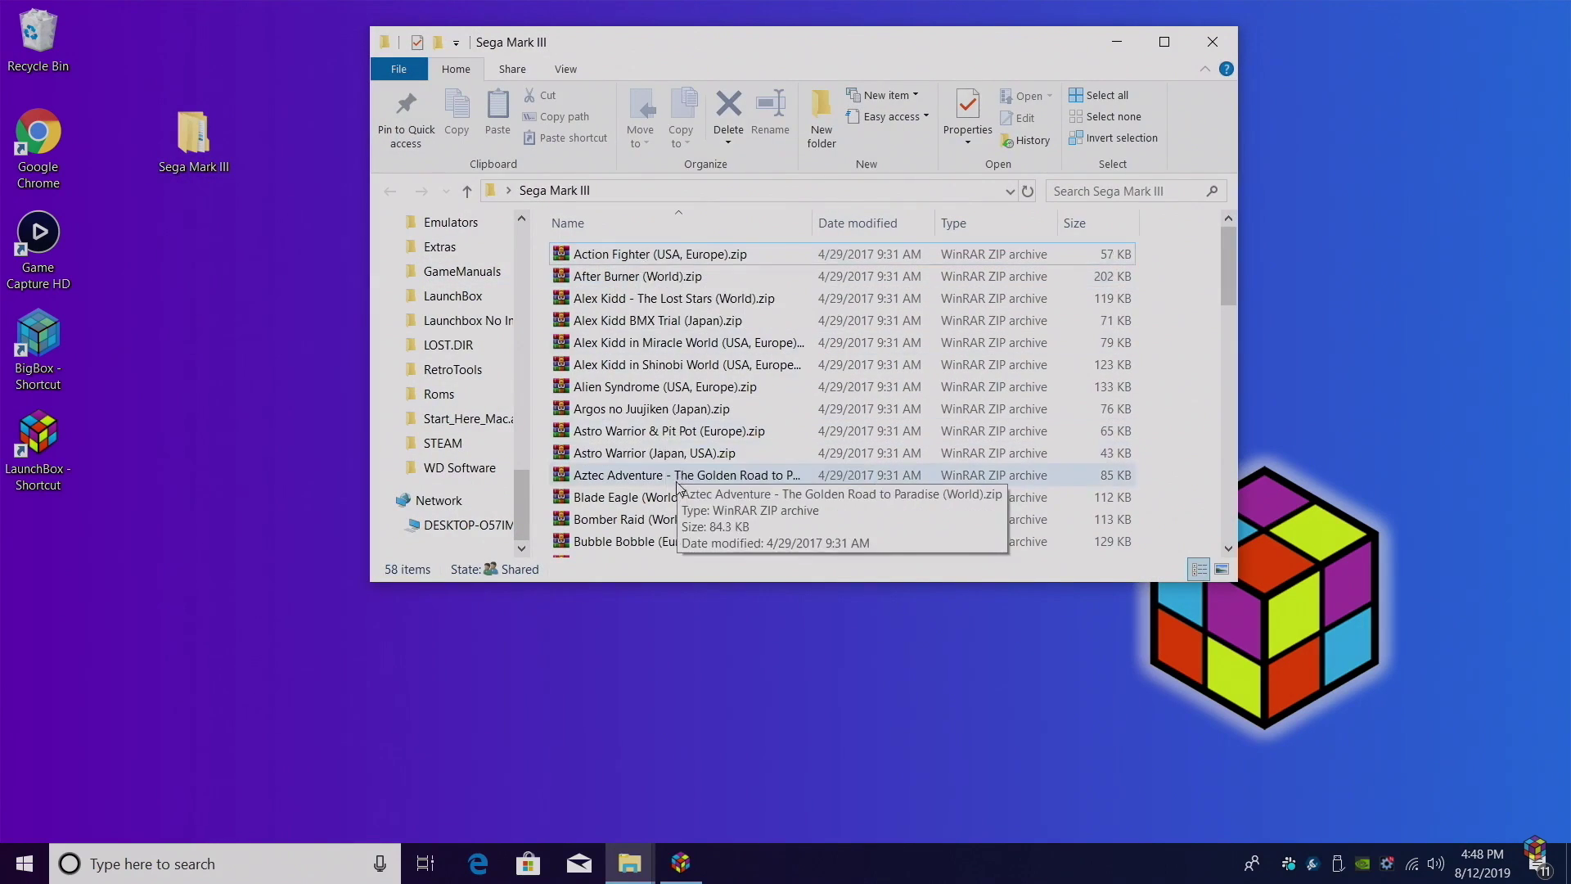
{"action": "scroll", "coordinate": [671, 458], "scroll_direction": "down", "scroll_amount": 15}
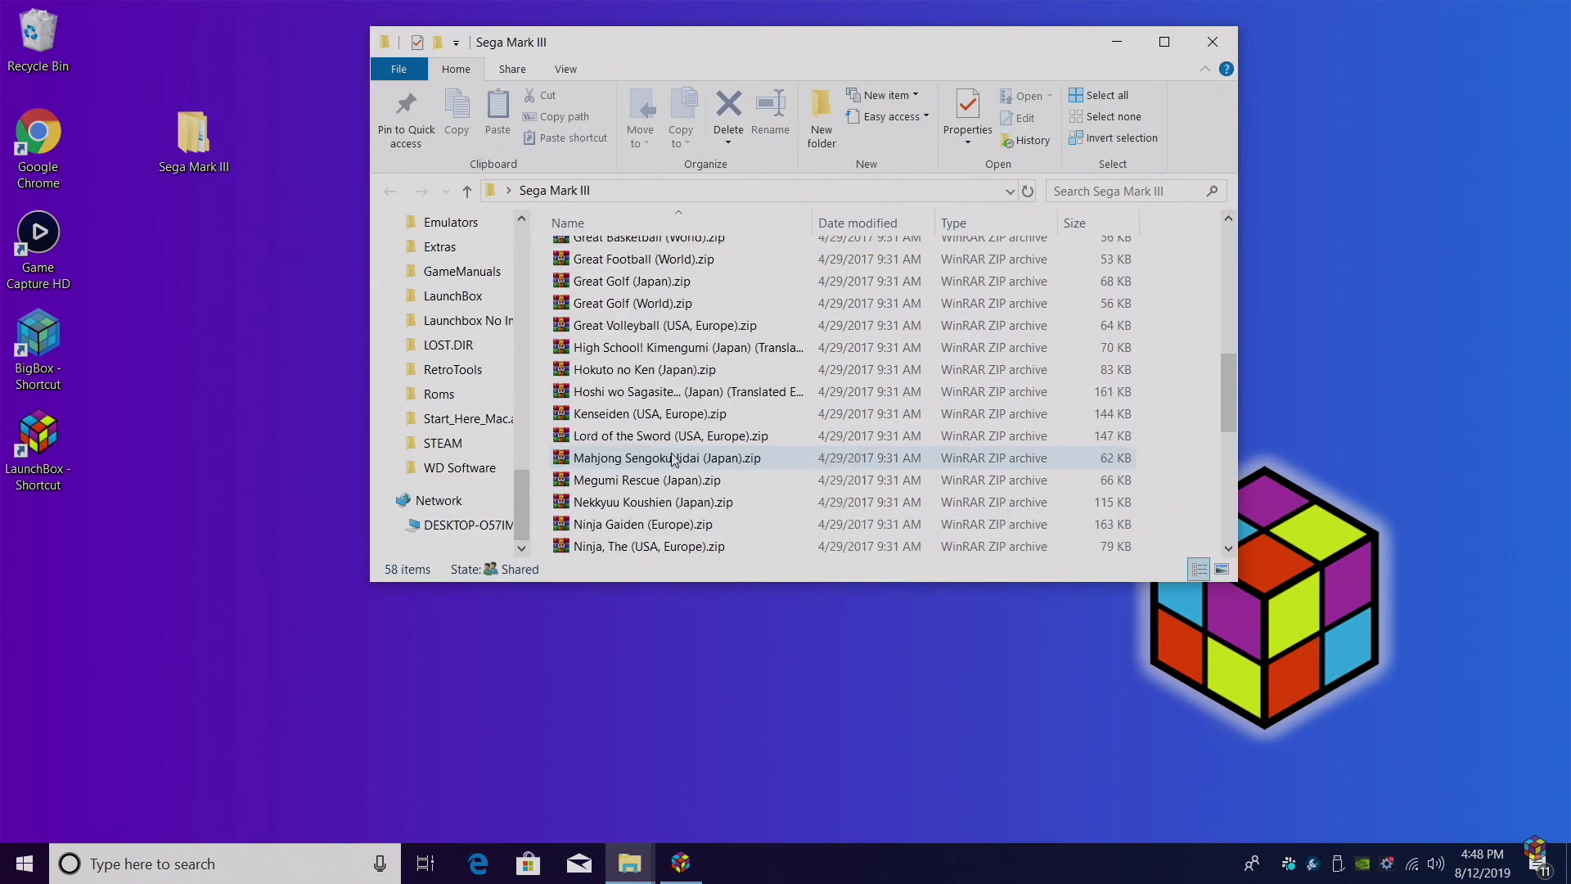
{"action": "scroll", "coordinate": [673, 458], "scroll_direction": "up", "scroll_amount": 15}
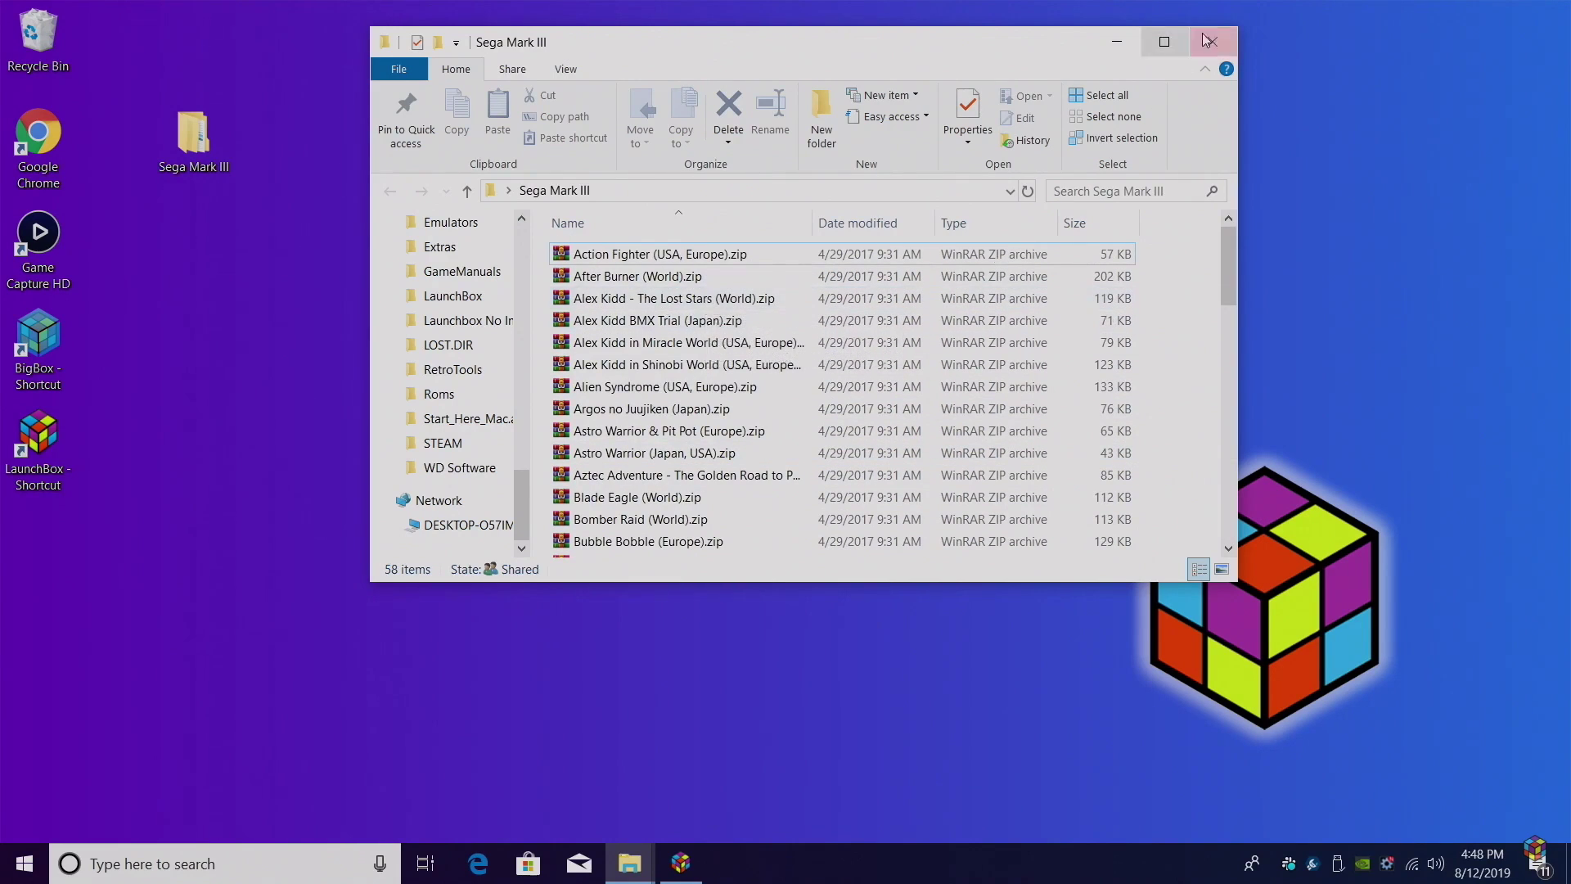
{"action": "left_click", "coordinate": [1103, 44]}
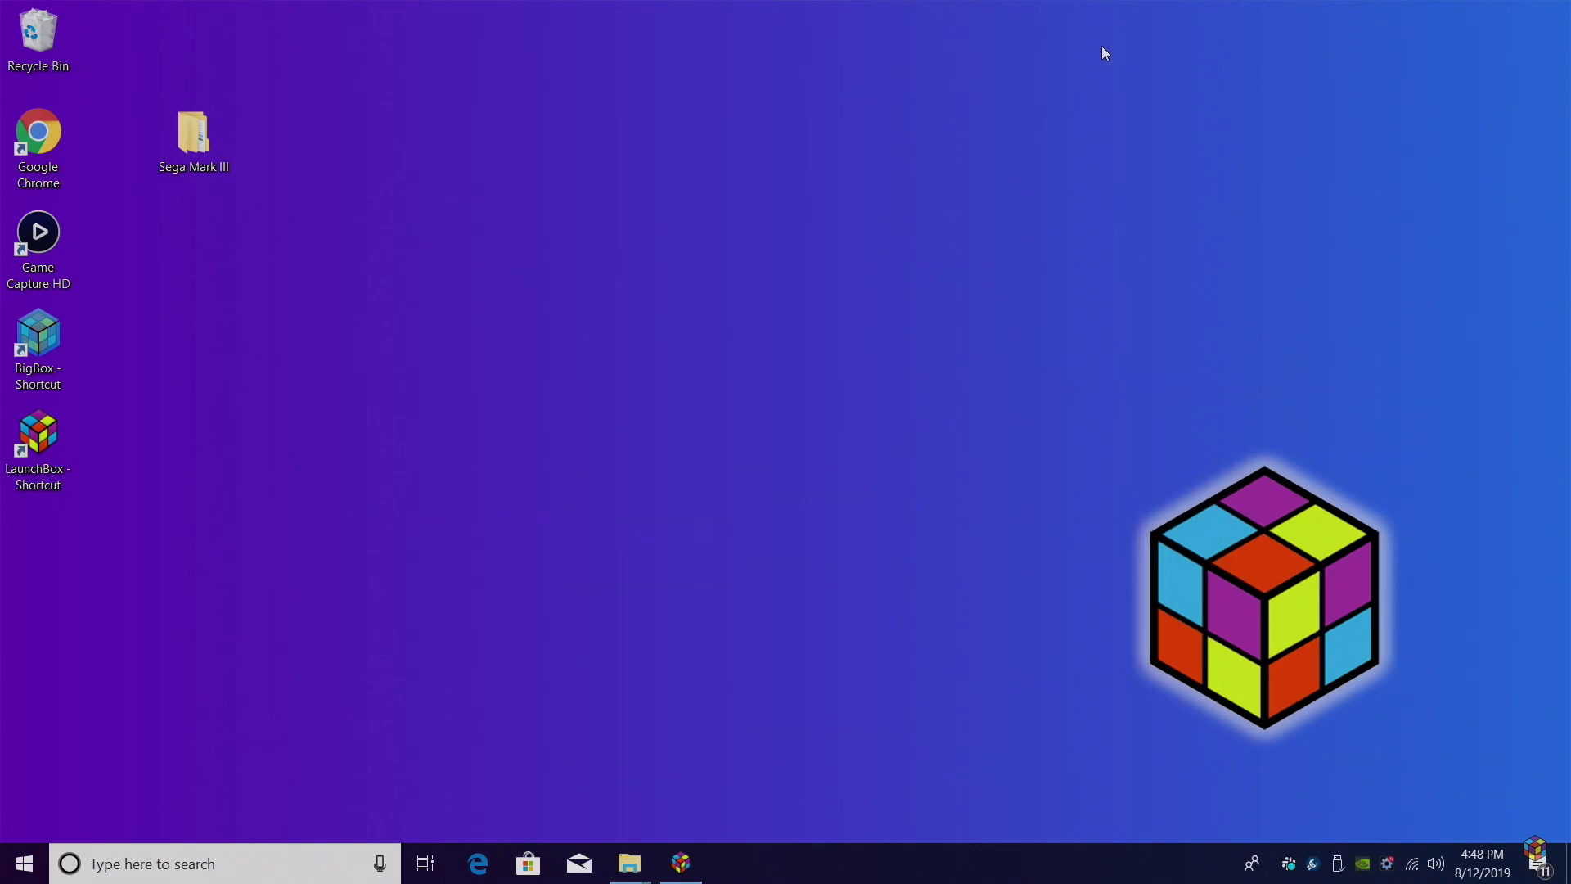
- Copy the Sega Mark III folder from the desktop into the Games folder inside LaunchBox
{"action": "mouse_move", "coordinate": [630, 863]}
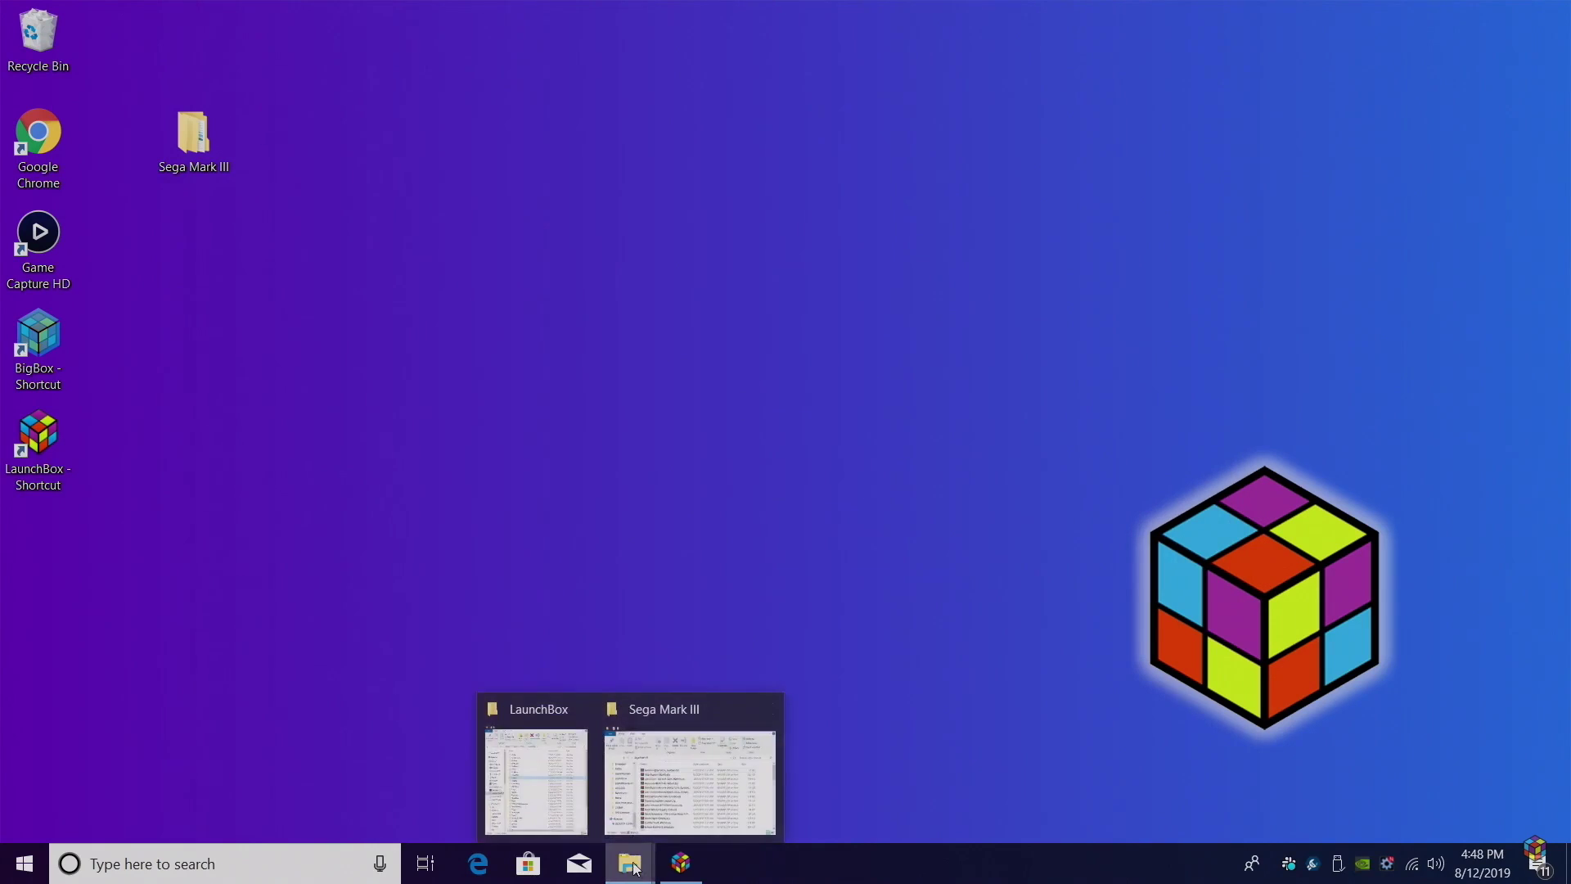
{"action": "left_click", "coordinate": [541, 758]}
{"action": "double_click", "coordinate": [1005, 409]}
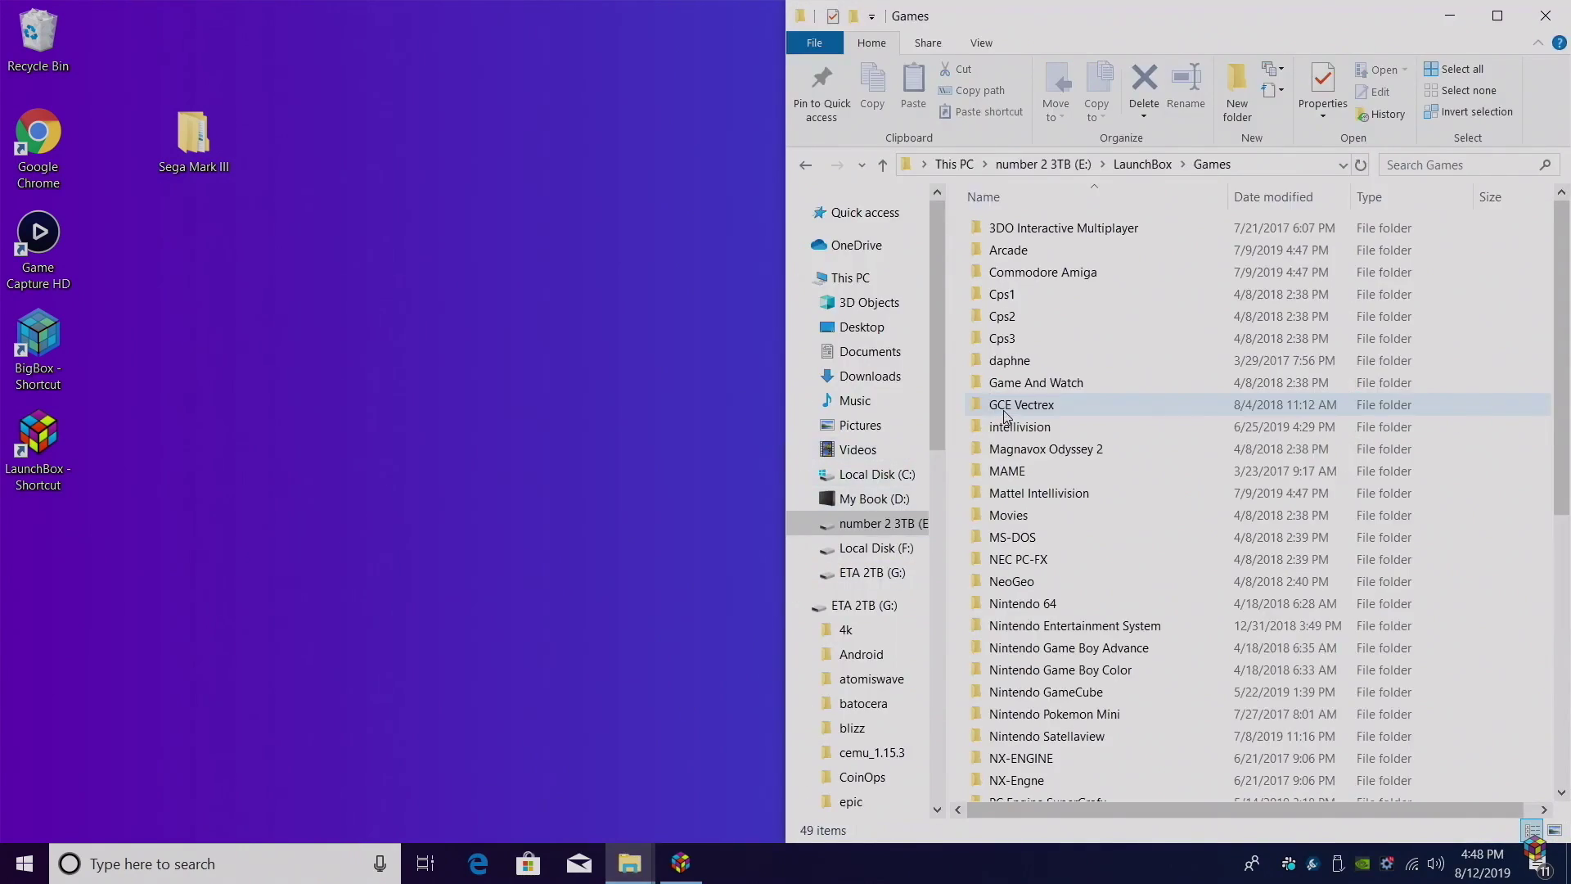
{"action": "left_click_drag", "start_coordinate": [204, 153], "coordinate": [962, 297]}
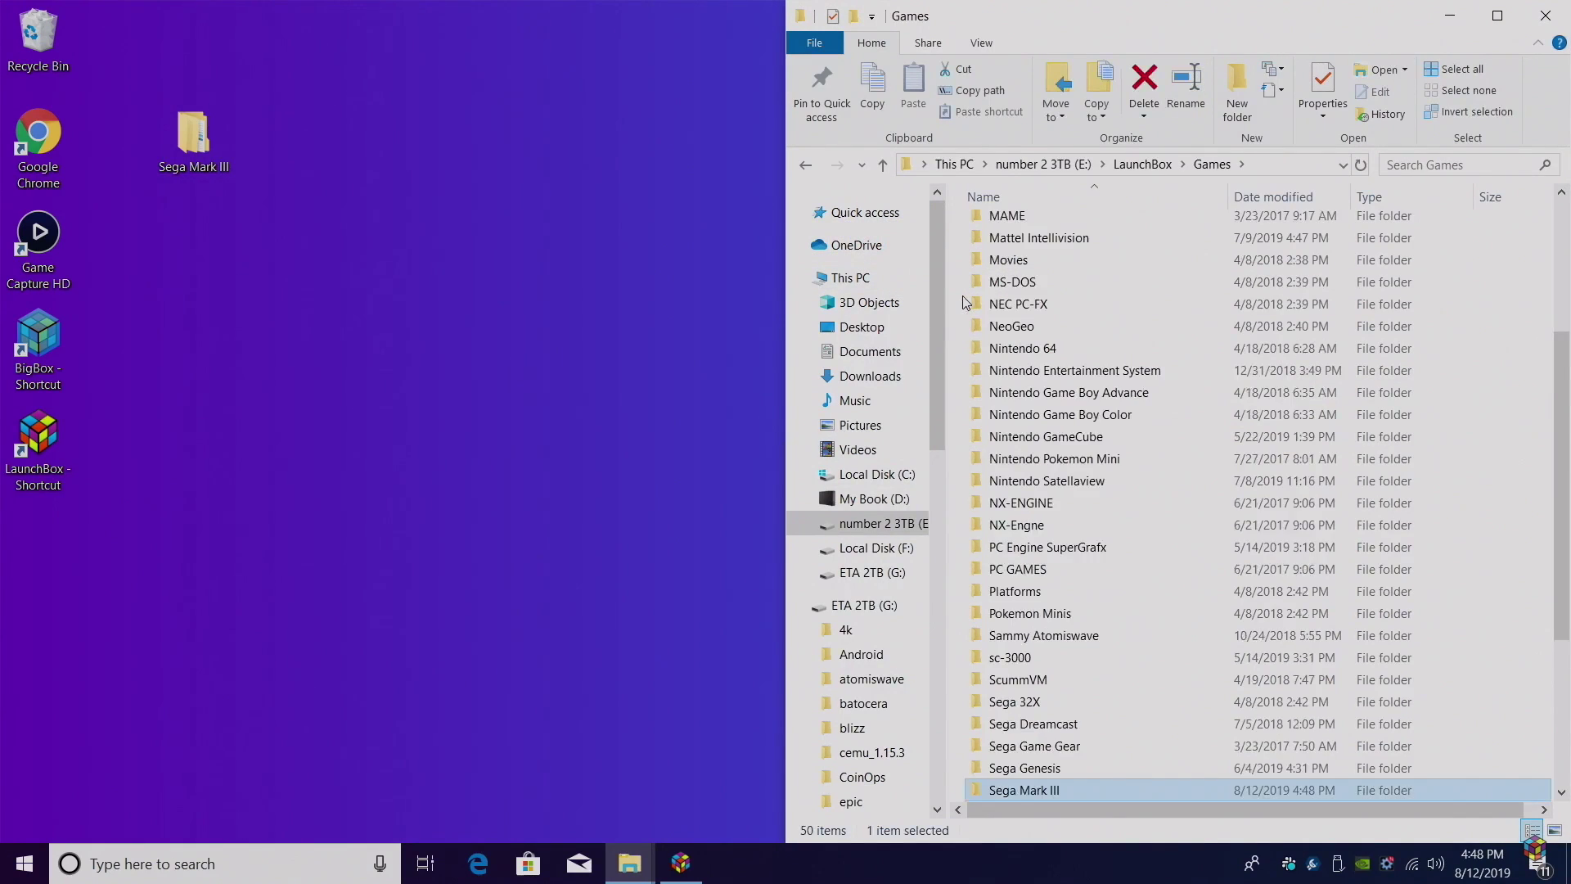
{"action": "scroll", "coordinate": [1055, 736], "scroll_direction": "down", "scroll_amount": 3}
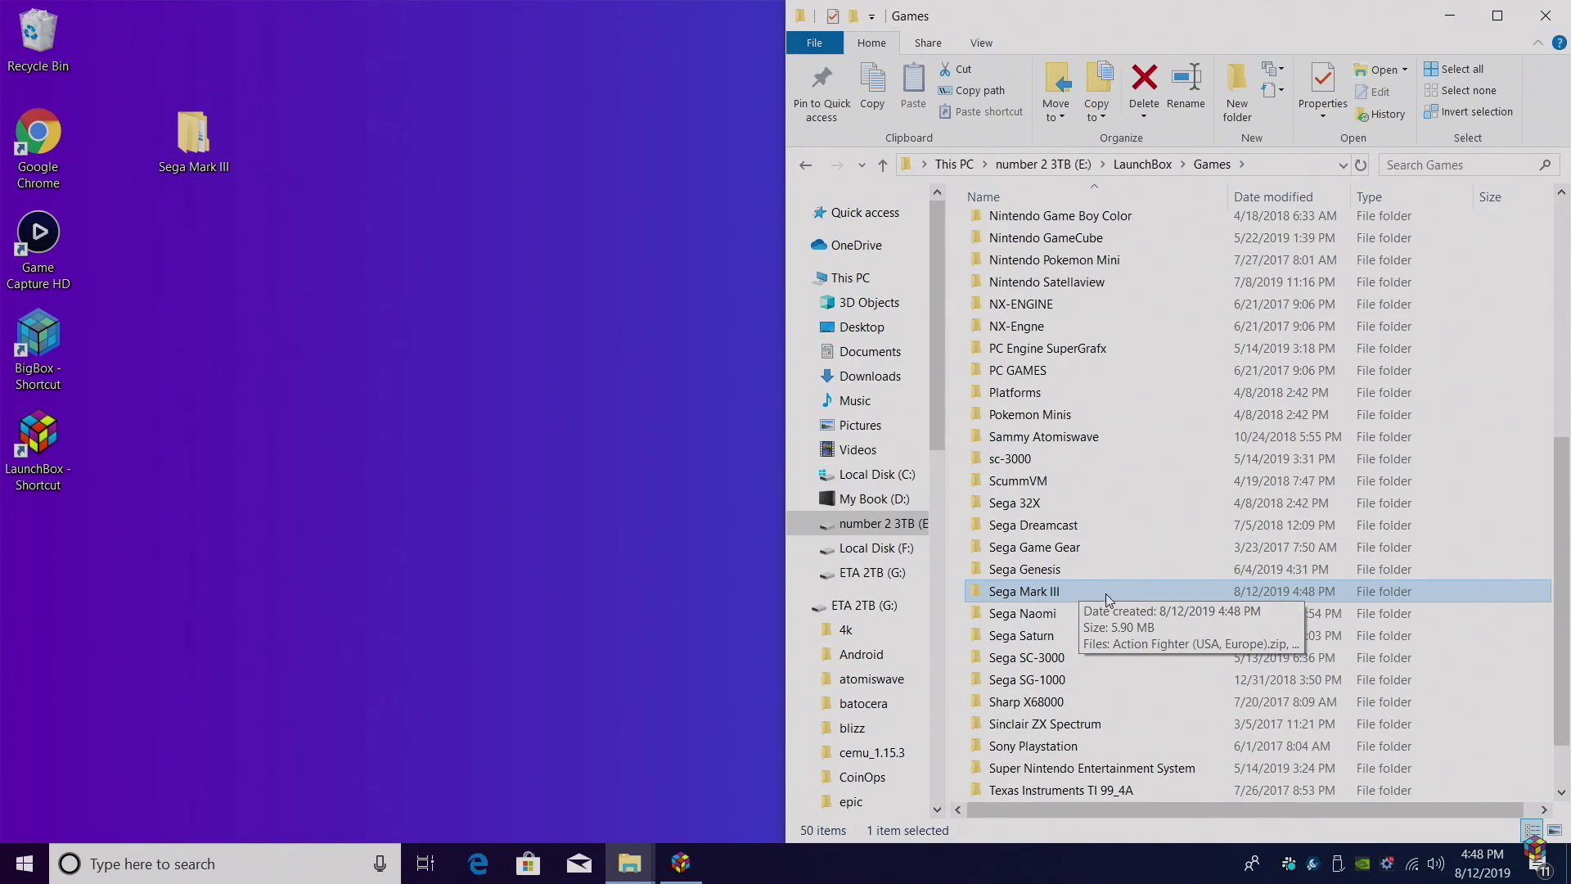
- Launch retroarch.exe from the RetroArch folder inside LaunchBox's Emulators folder
{"action": "left_click", "coordinate": [805, 166]}
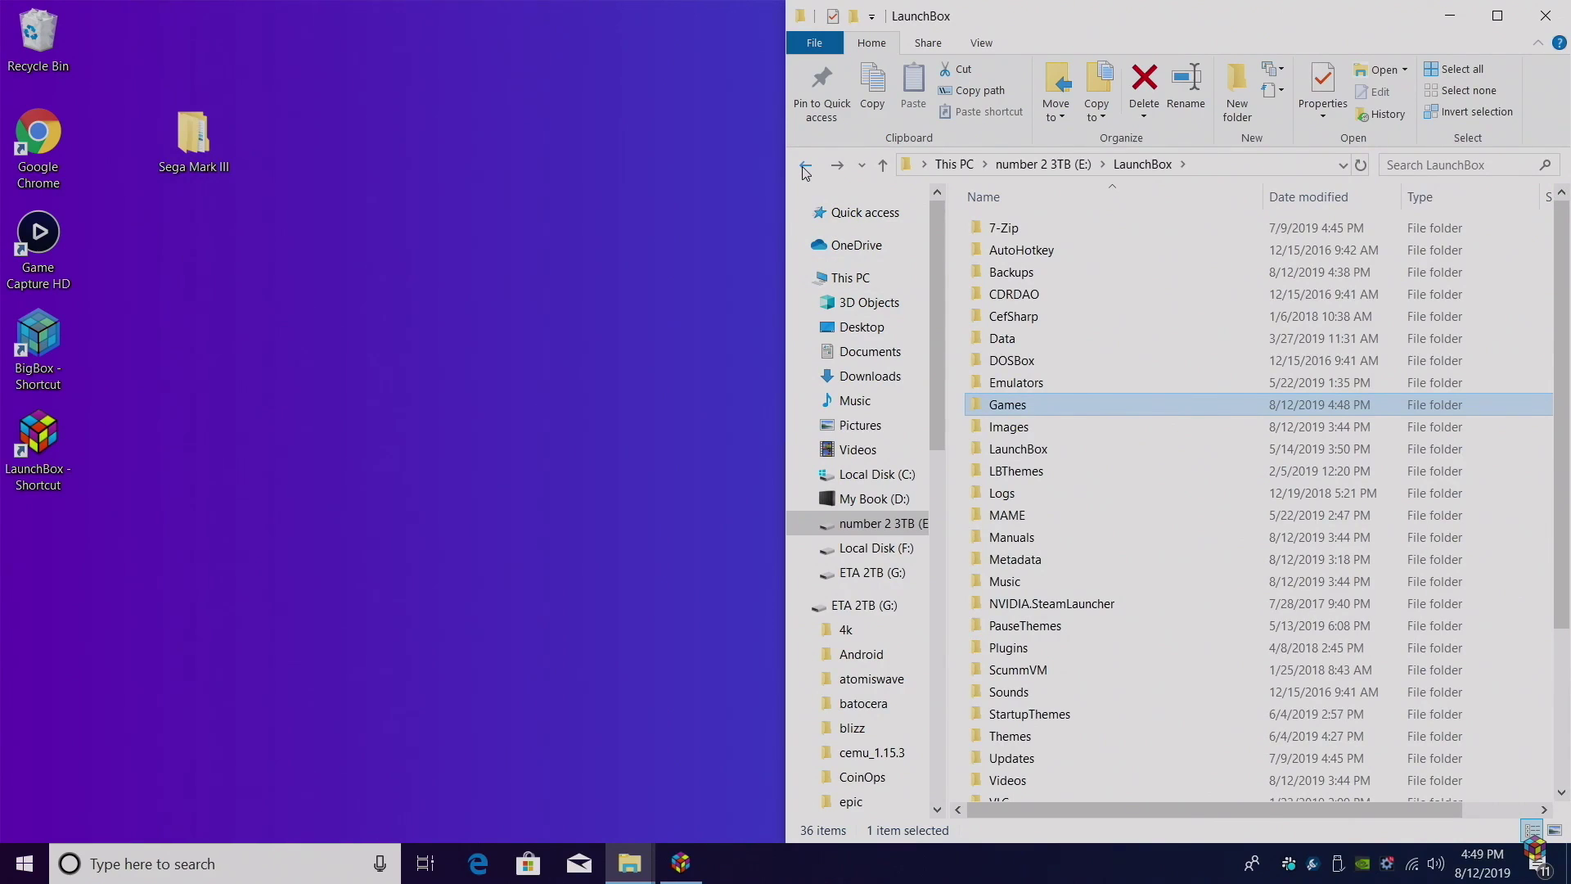
{"action": "double_click", "coordinate": [1030, 383]}
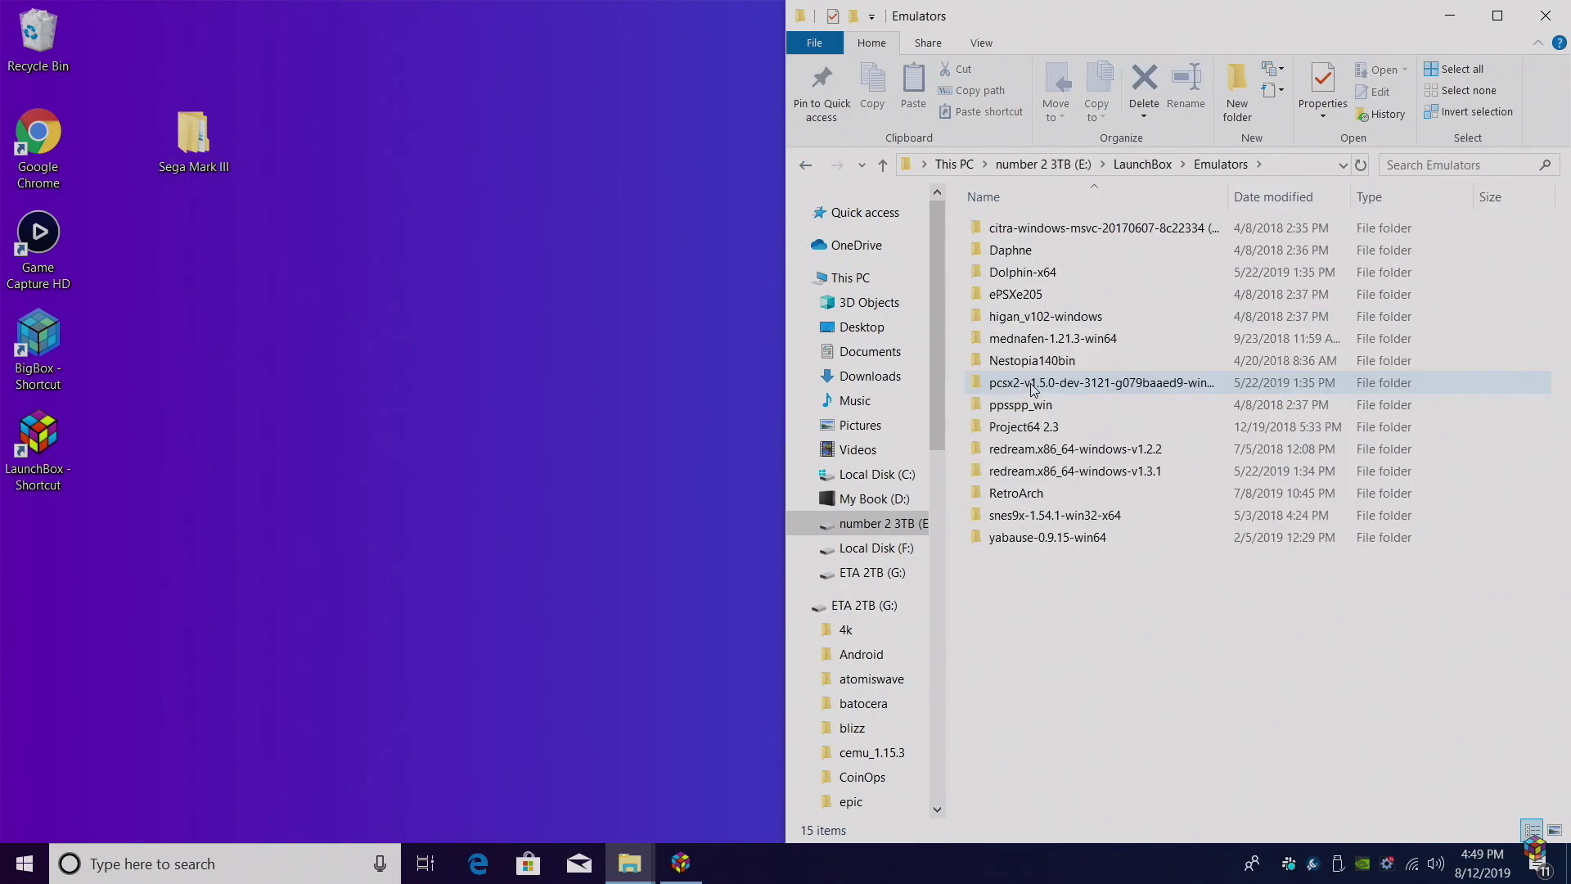
{"action": "double_click", "coordinate": [1025, 495]}
{"action": "scroll", "coordinate": [1022, 511], "scroll_direction": "down", "scroll_amount": 20}
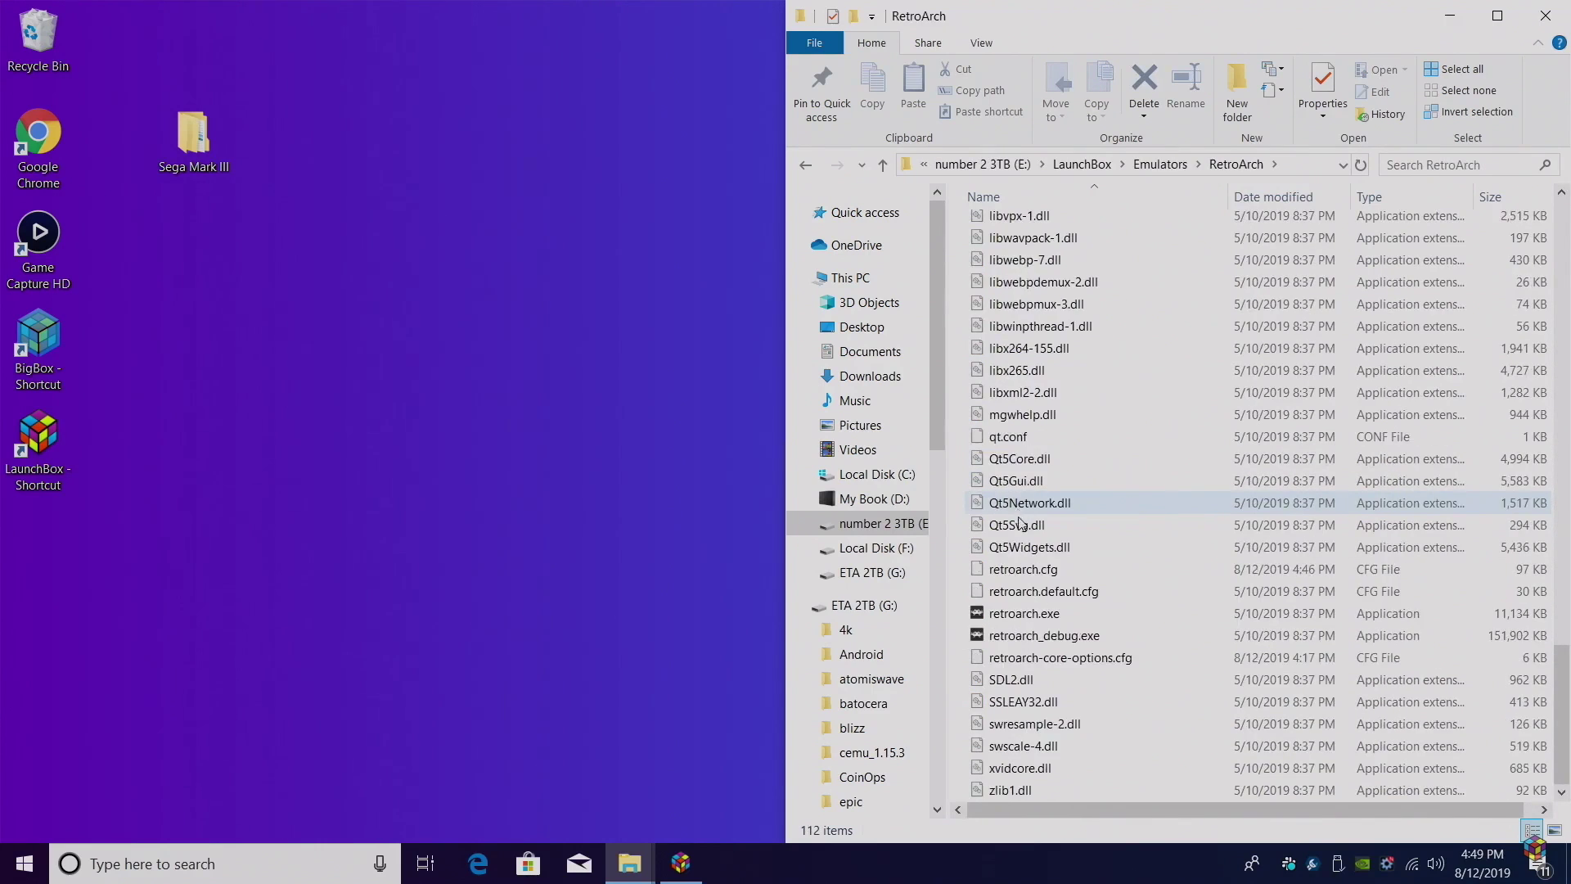
{"action": "double_click", "coordinate": [1061, 613]}
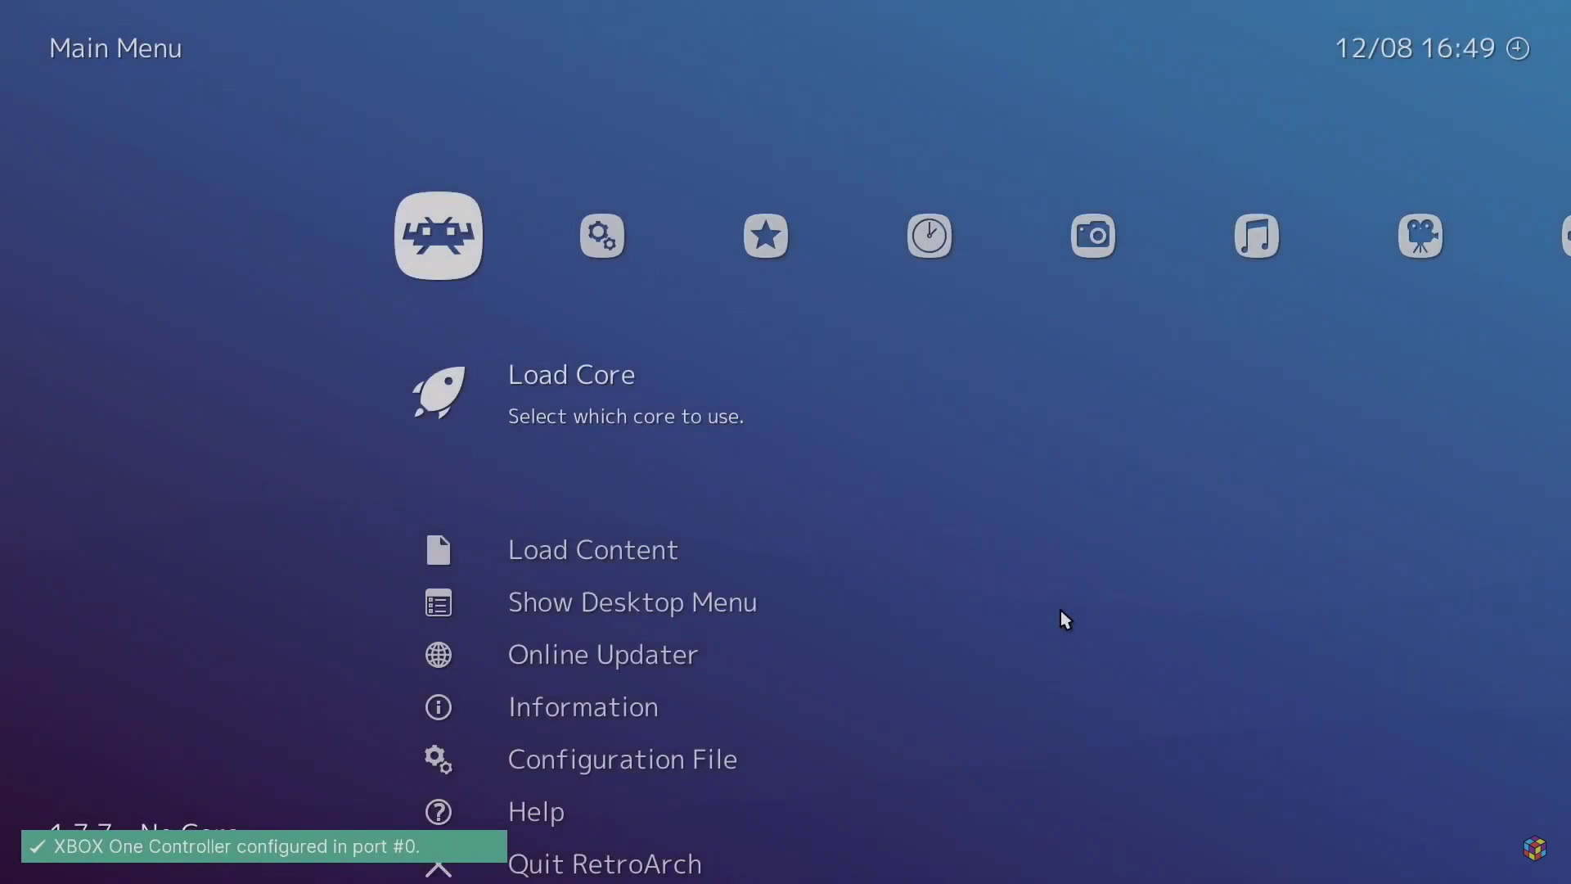
- Open the Core Updater list from RetroArch's Online Updater
{"action": "key", "text": "Down"}
{"action": "key", "text": "Down"}
{"action": "key", "text": "Down"}
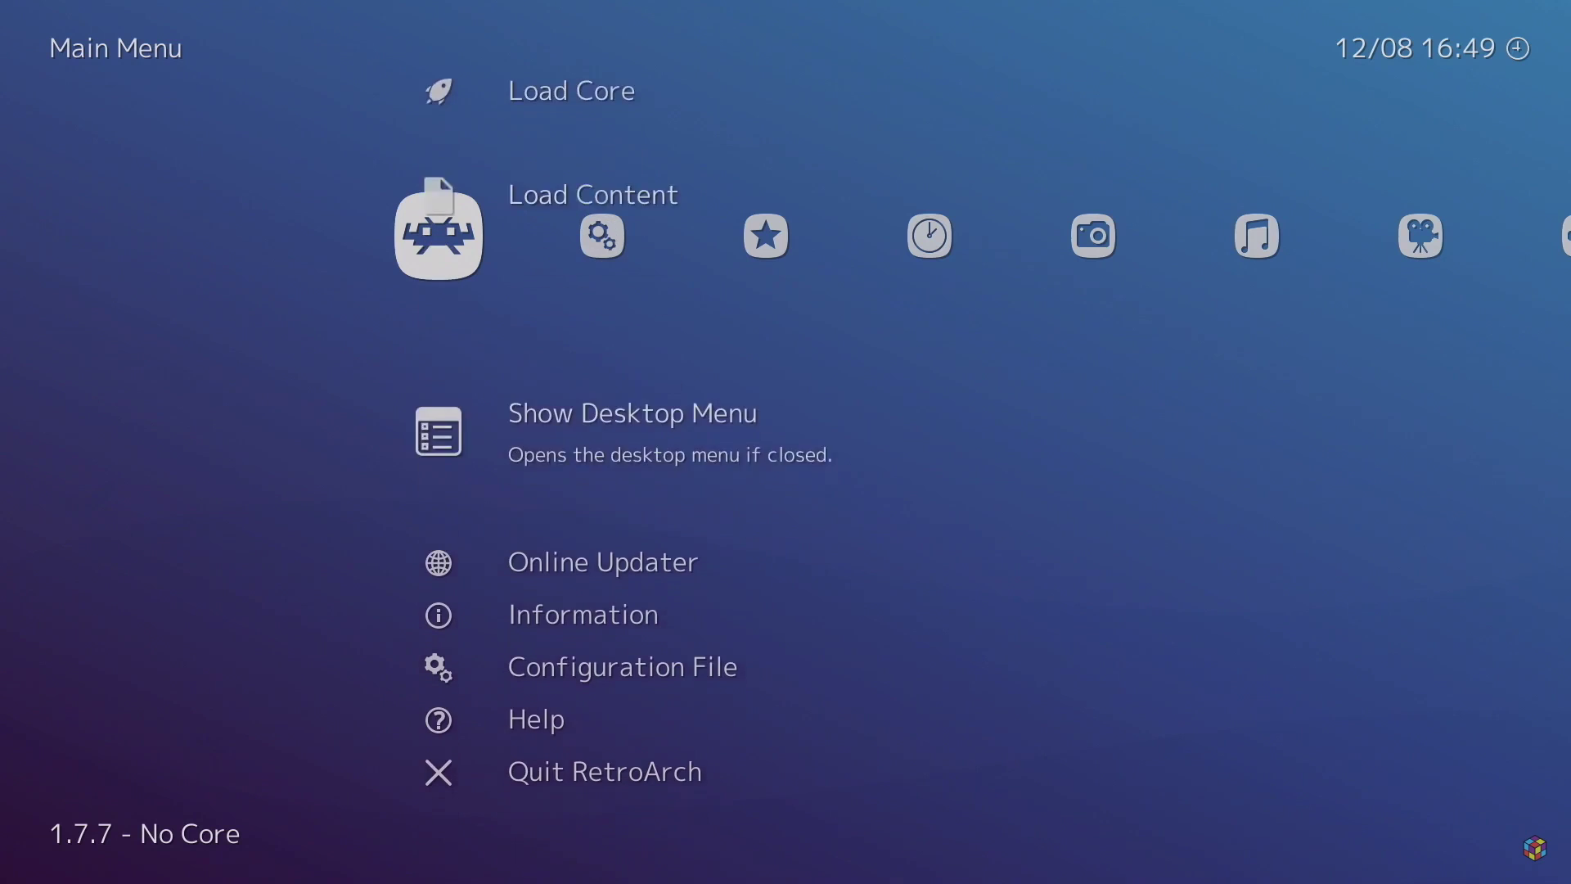
{"action": "key", "text": "Return"}
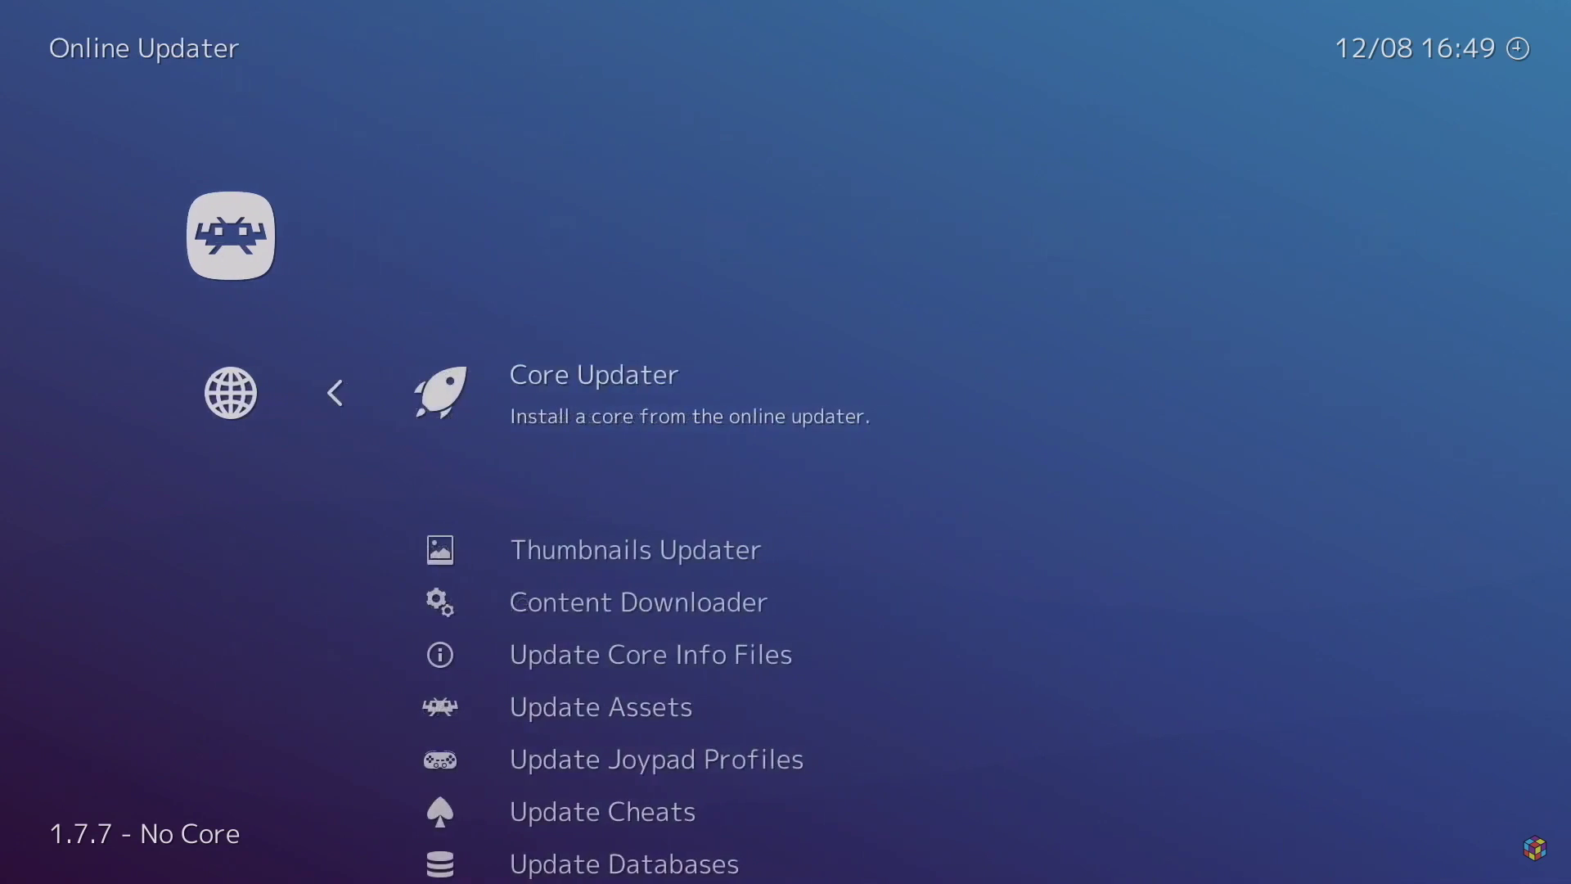
{"action": "key", "text": "Return"}
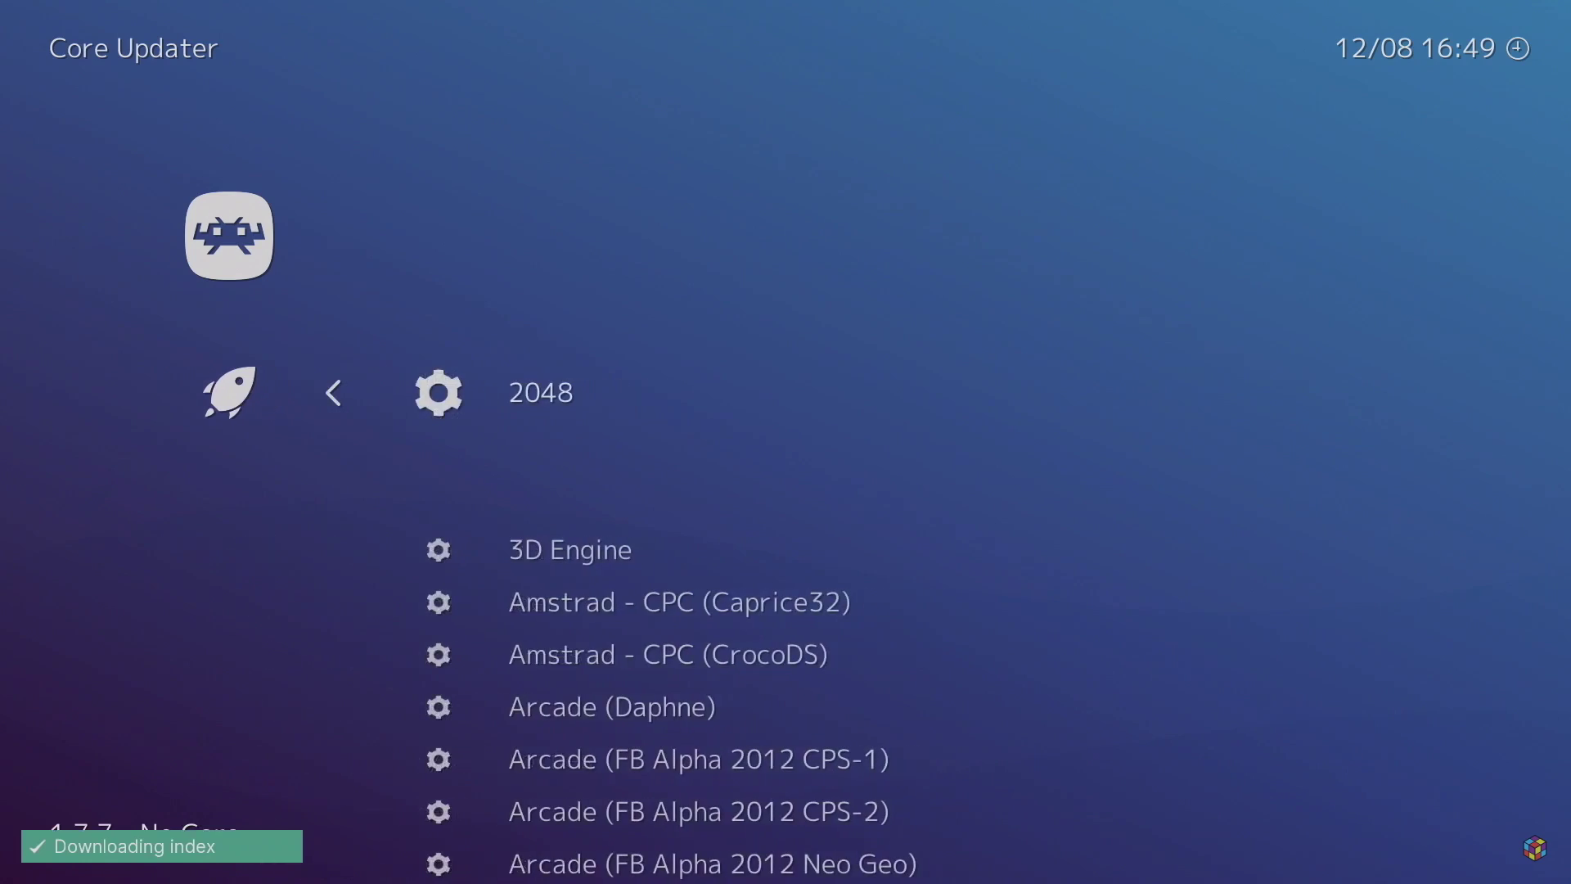
- Download the Sega - MS/GG/MD/CD (Genesis Plus GX) core from the core list
{"action": "key", "text": "Down"}
{"action": "key", "text": "Down"}
{"action": "key", "text": "Down"}
{"action": "key", "text": "Down"}
{"action": "key", "text": "Down"}
{"action": "key", "text": "Down"}
{"action": "key", "text": "Down"}
{"action": "key", "text": "Down"}
{"action": "key", "text": "Down"}
{"action": "key", "text": "Down"}
{"action": "key", "text": "Down"}
{"action": "key", "text": "Down"}
{"action": "key", "text": "Down"}
{"action": "key", "text": "Down"}
{"action": "key", "text": "Down"}
{"action": "key", "text": "Down"}
{"action": "key", "text": "Down"}
{"action": "key", "text": "Down"}
{"action": "key", "text": "Down"}
{"action": "key", "text": "Down"}
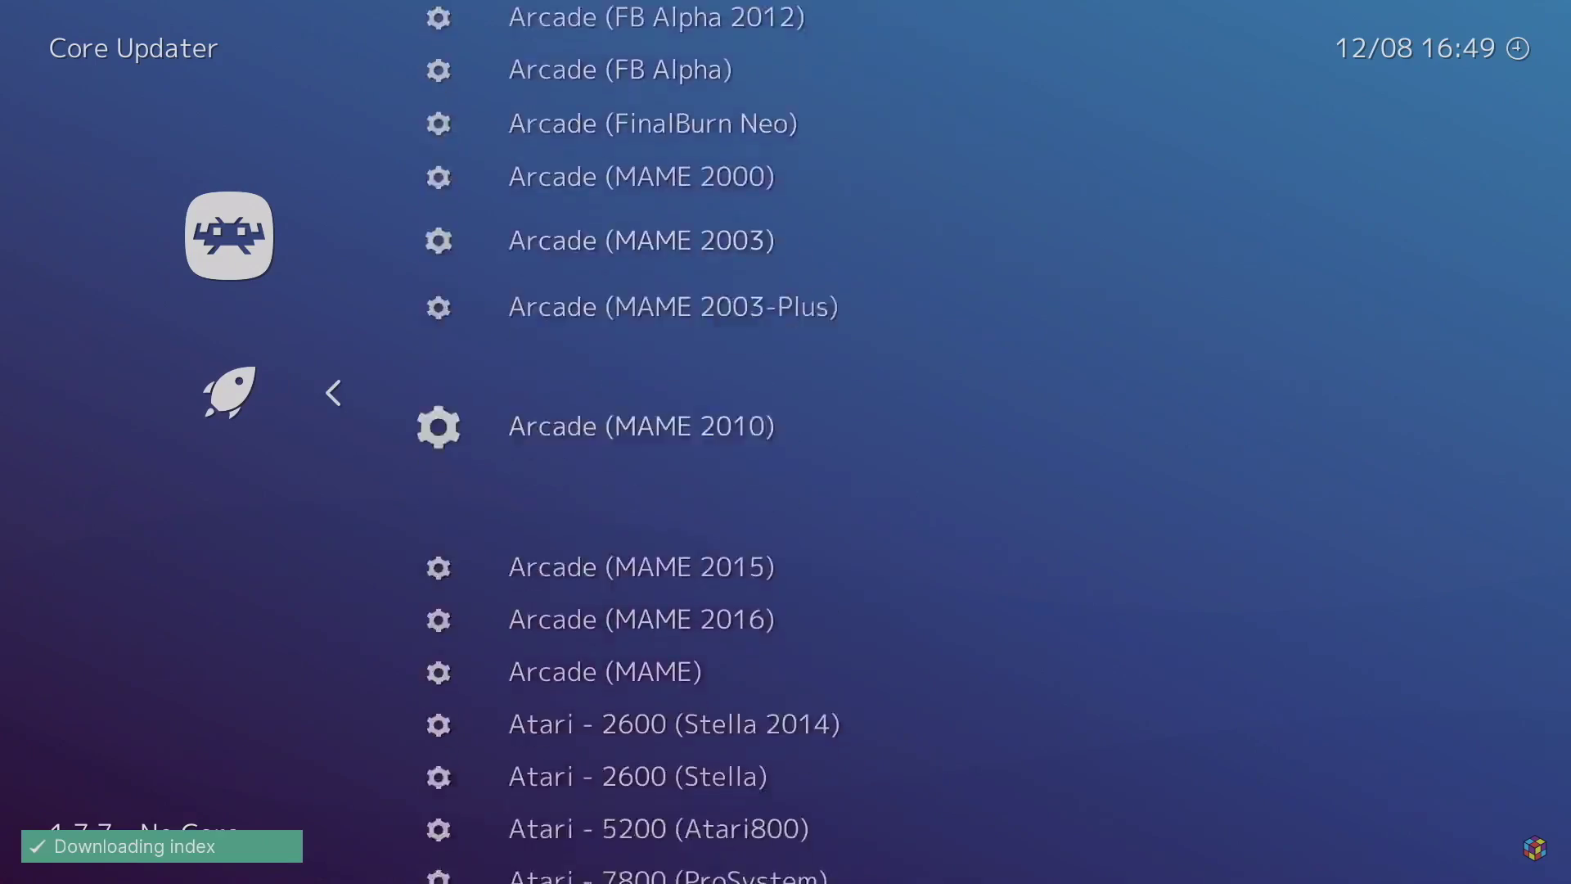
{"action": "key", "text": "Down"}
{"action": "key", "text": "Down"}
{"action": "key", "text": "Down"}
{"action": "key", "text": "Down"}
{"action": "key", "text": "Down"}
{"action": "key", "text": "Down"}
{"action": "key", "text": "Down"}
{"action": "key", "text": "Down"}
{"action": "key", "text": "Down"}
{"action": "key", "text": "Down"}
{"action": "key", "text": "Down"}
{"action": "key", "text": "Down"}
{"action": "key", "text": "Down"}
{"action": "key", "text": "Down"}
{"action": "key", "text": "Down"}
{"action": "key", "text": "Down"}
{"action": "key", "text": "Down"}
{"action": "key", "text": "Down"}
{"action": "key", "text": "Down"}
{"action": "key", "text": "Down"}
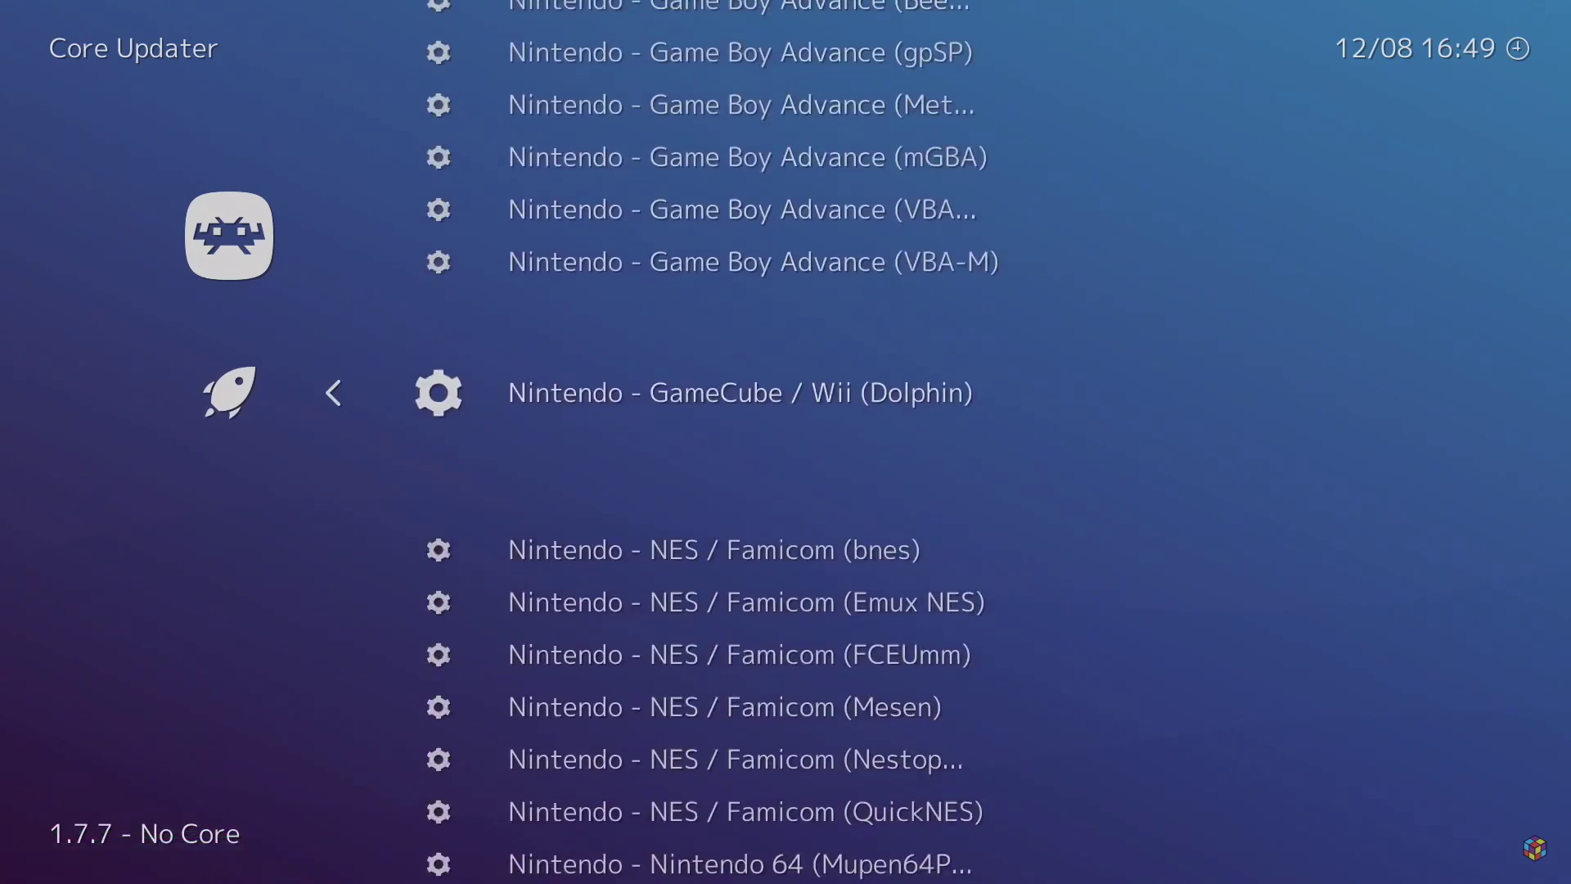
{"action": "key", "text": "Down"}
{"action": "key", "text": "Down"}
{"action": "key", "text": "Down"}
{"action": "key", "text": "Down"}
{"action": "key", "text": "Down"}
{"action": "key", "text": "Down"}
{"action": "key", "text": "Down"}
{"action": "key", "text": "Down"}
{"action": "key", "text": "Down"}
{"action": "key", "text": "Down"}
{"action": "key", "text": "Down"}
{"action": "key", "text": "Down"}
{"action": "key", "text": "Down"}
{"action": "key", "text": "Down"}
{"action": "key", "text": "Down"}
{"action": "key", "text": "Down"}
{"action": "key", "text": "Down"}
{"action": "key", "text": "Down"}
{"action": "key", "text": "Down"}
{"action": "key", "text": "Down"}
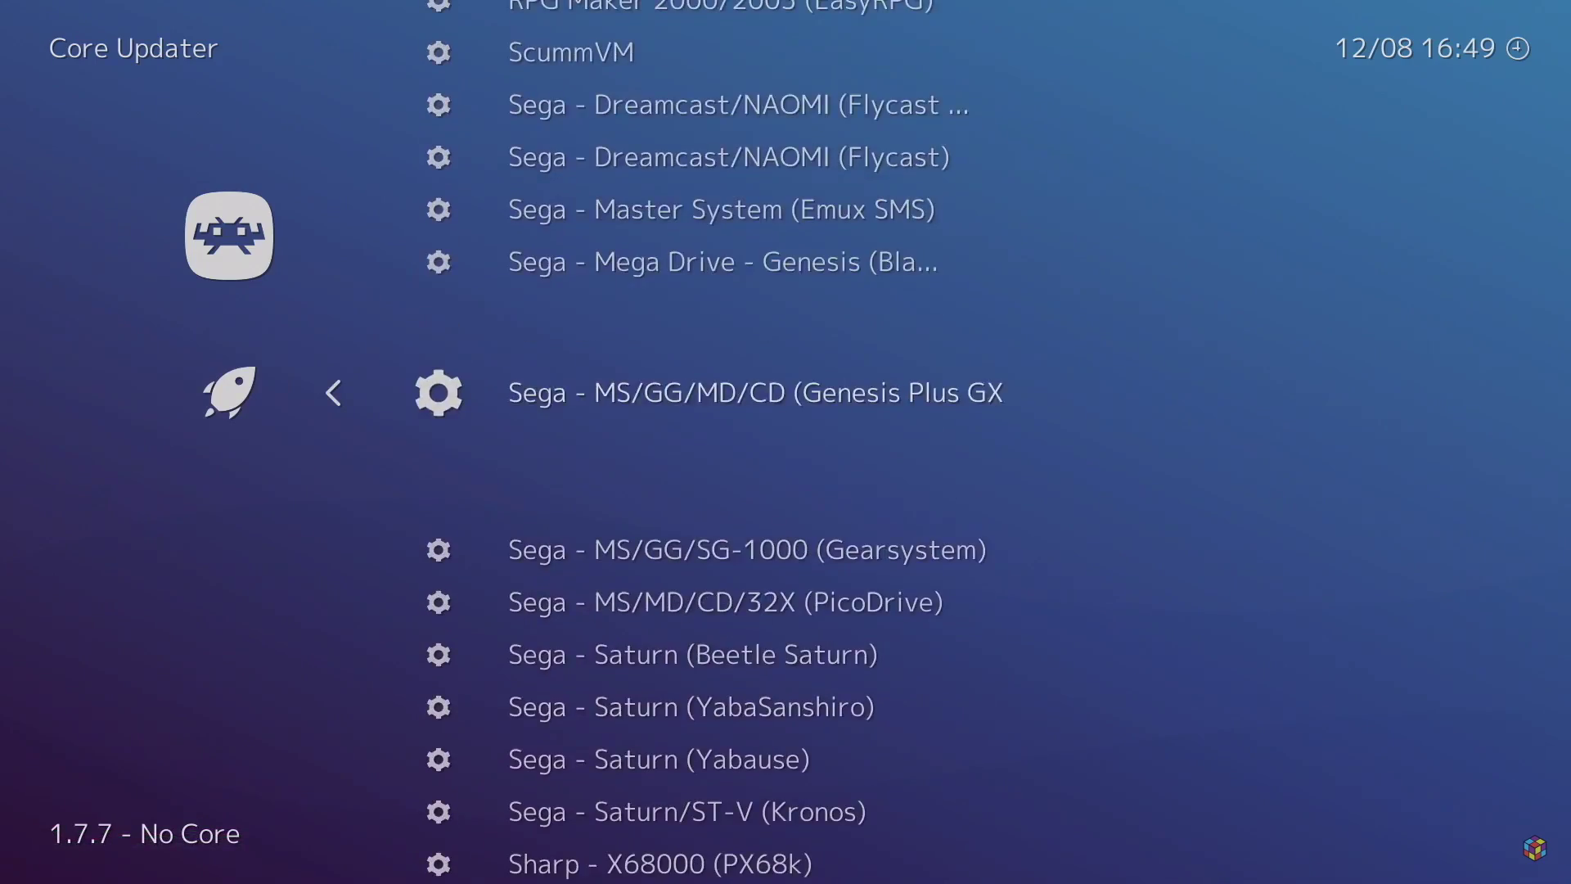
{"action": "key", "text": "Return"}
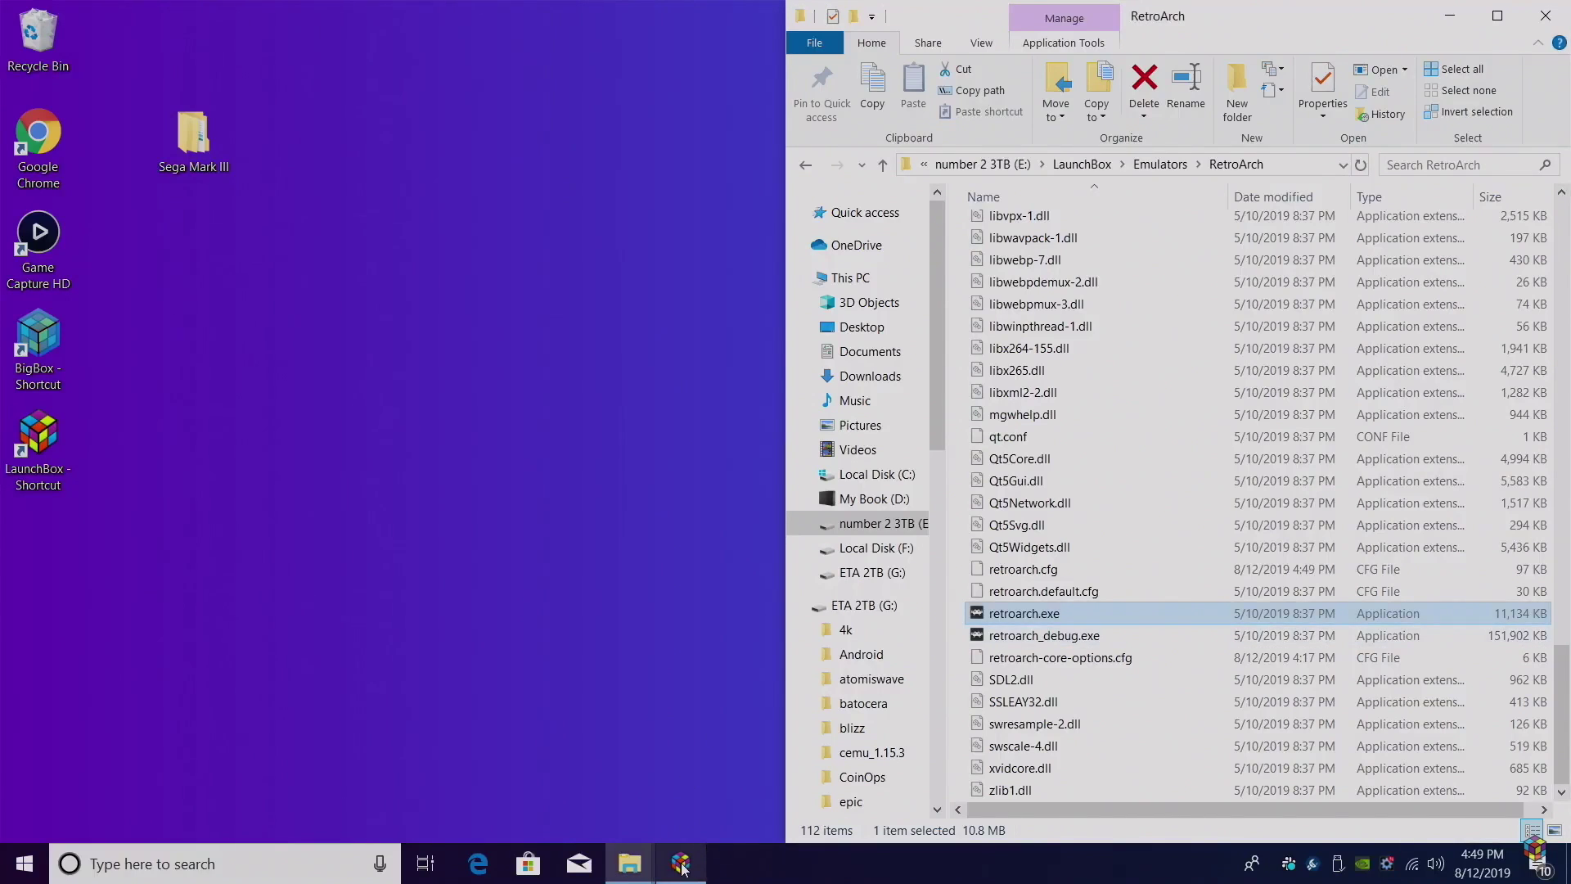
- Switch to LaunchBox and open the associated platforms of the Retroarch emulator for editing
{"action": "left_click", "coordinate": [682, 864]}
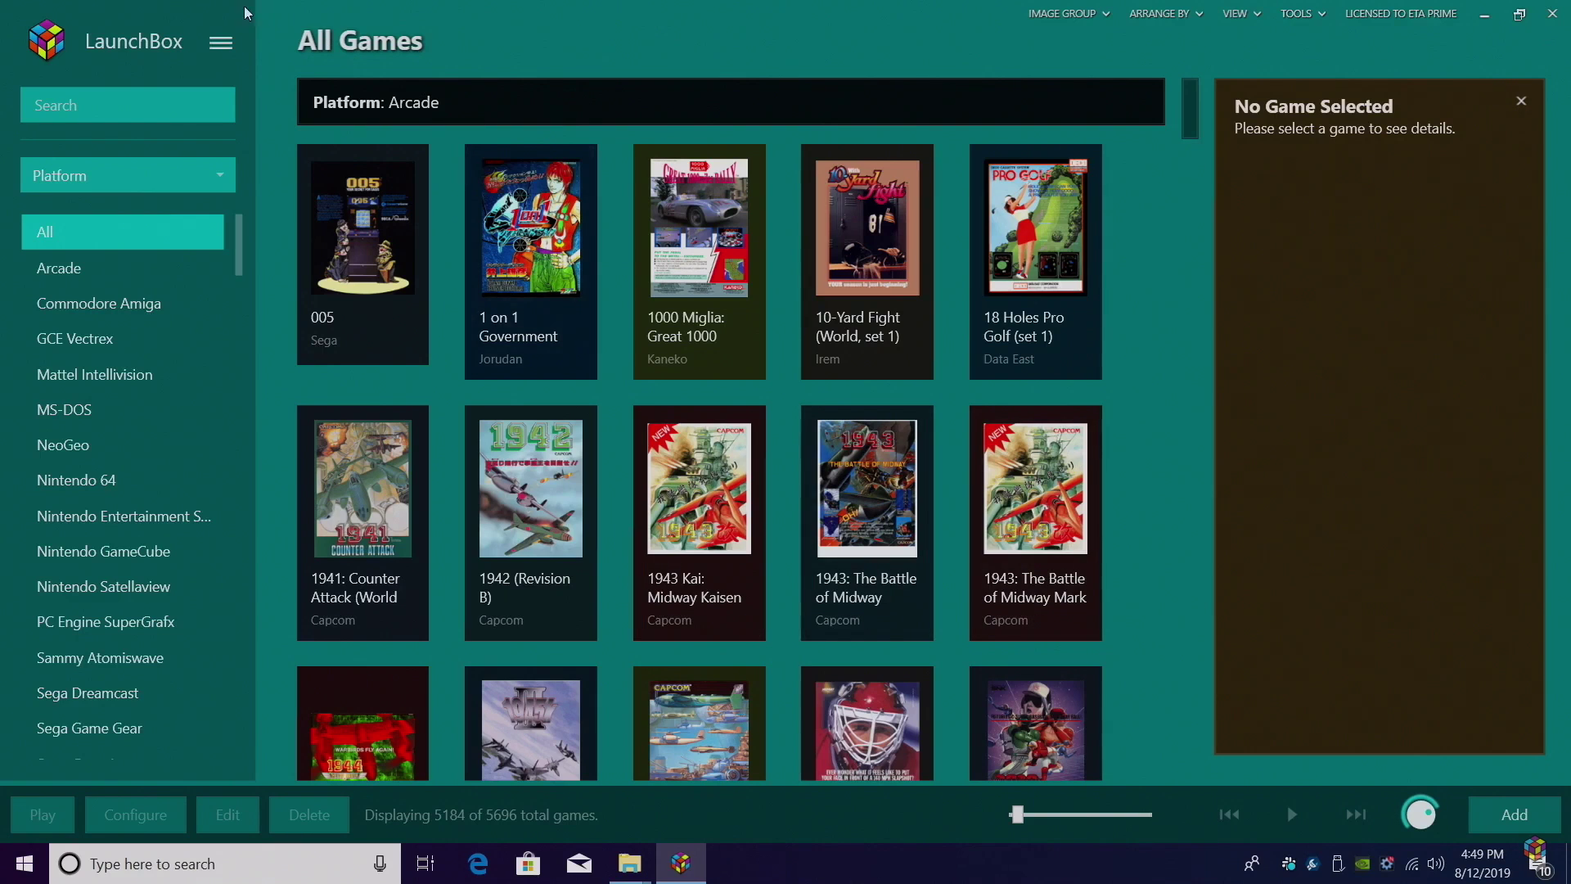
{"action": "left_click", "coordinate": [221, 43]}
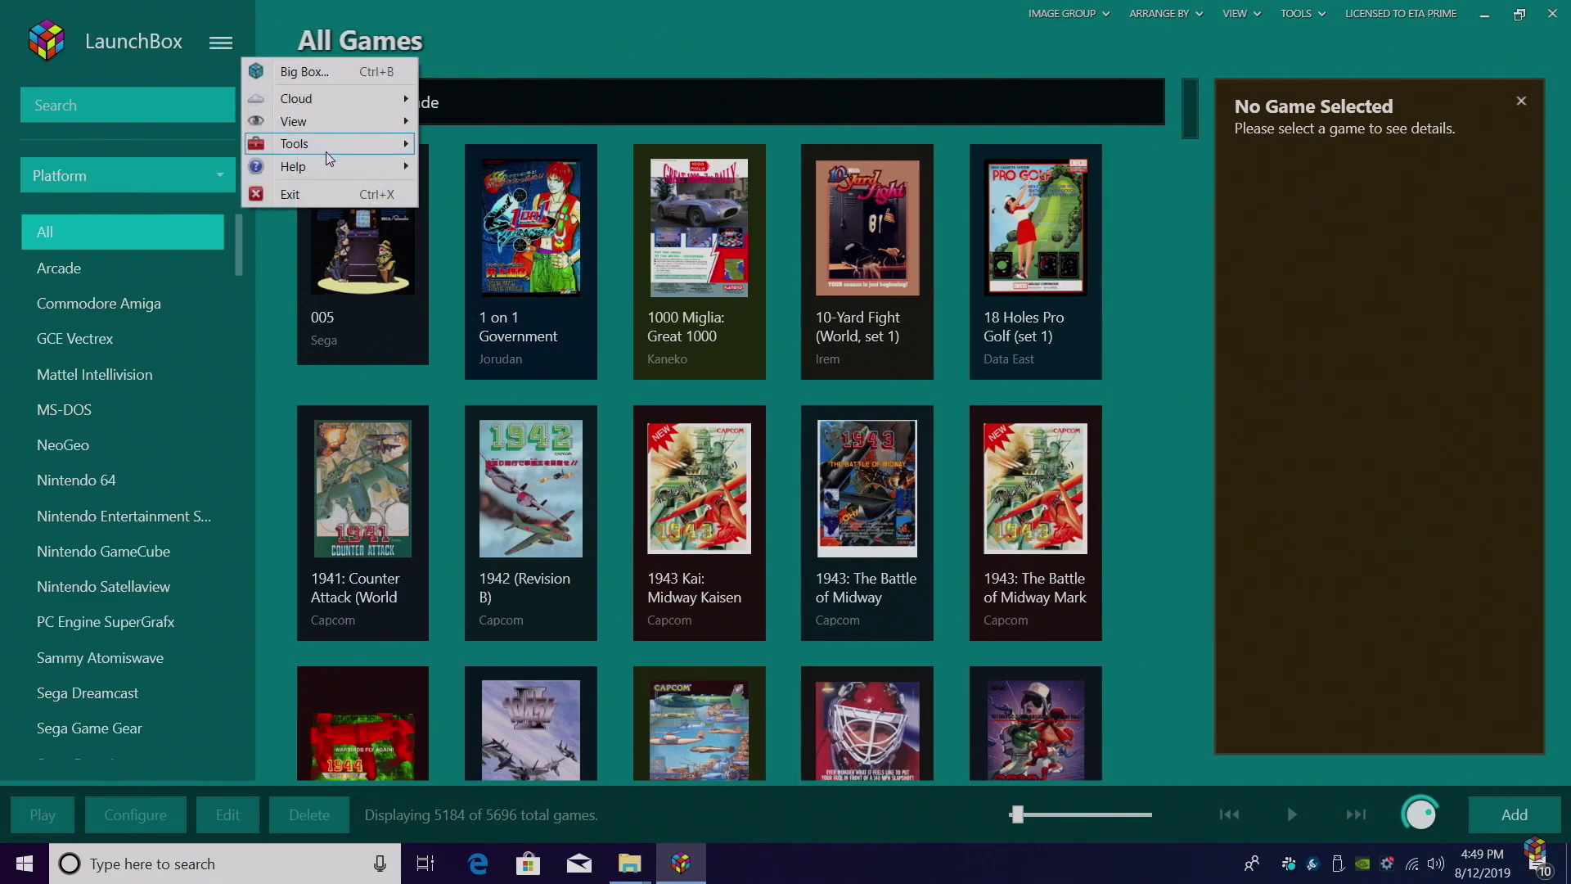
{"action": "mouse_move", "coordinate": [327, 154]}
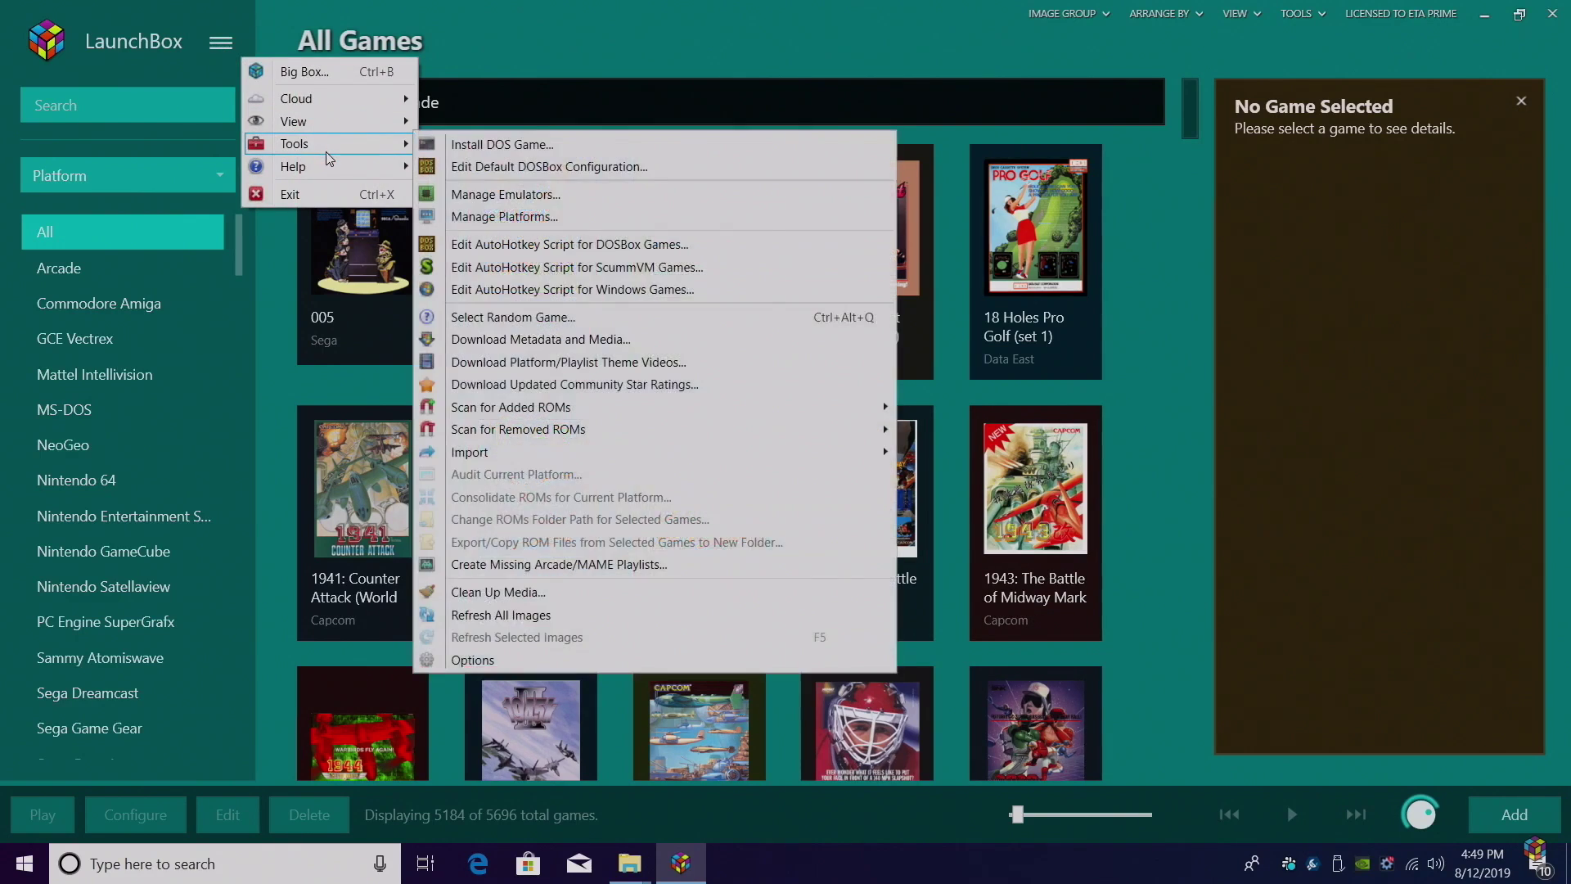
{"action": "left_click", "coordinate": [534, 196]}
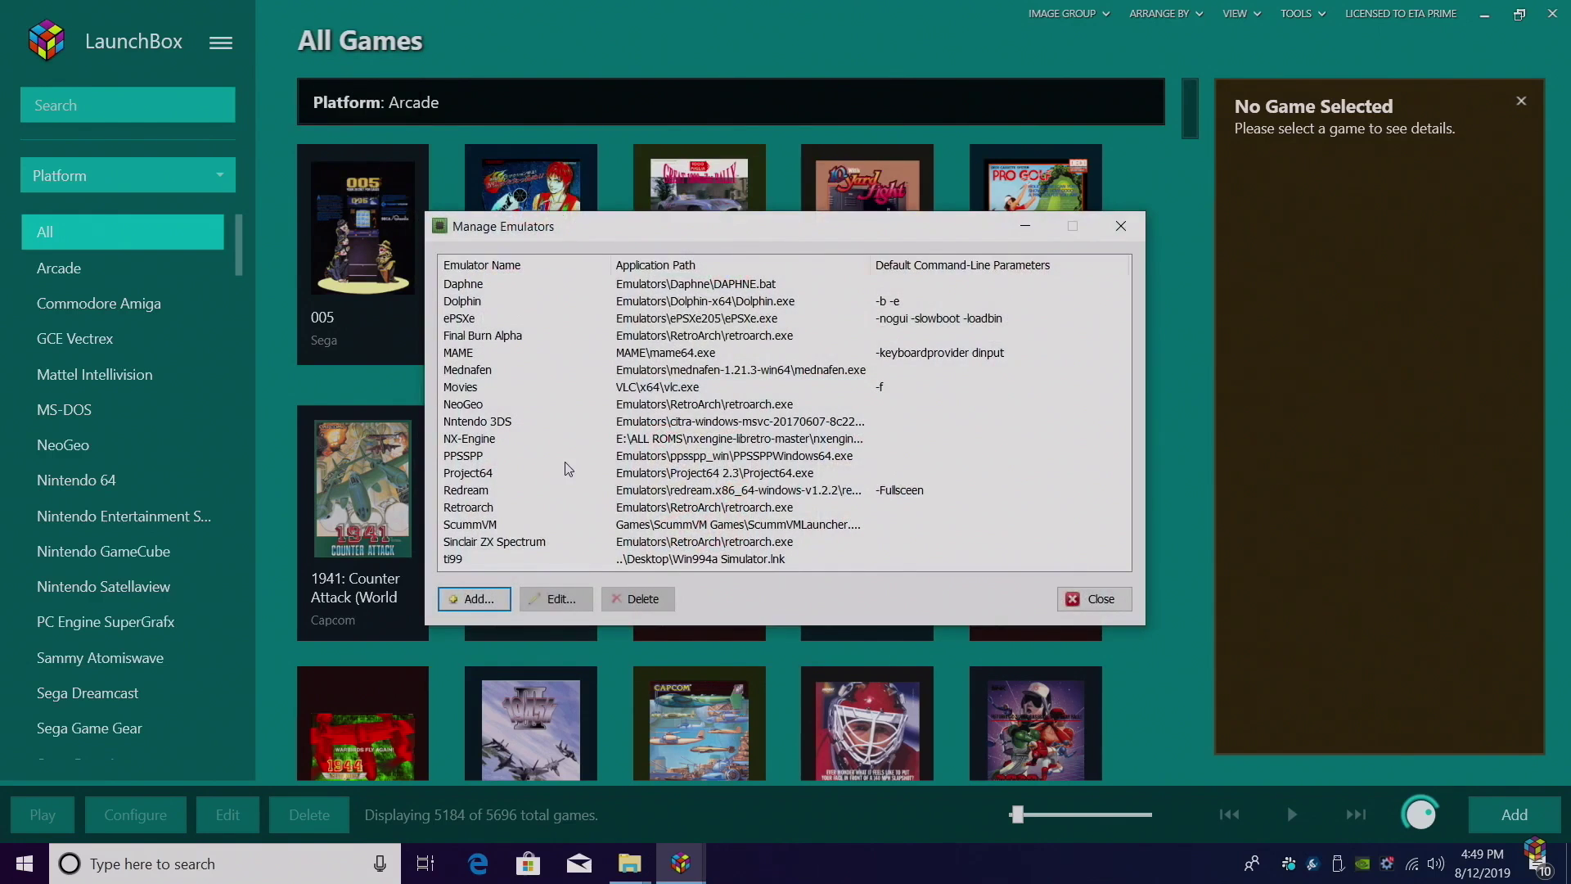
{"action": "double_click", "coordinate": [486, 509]}
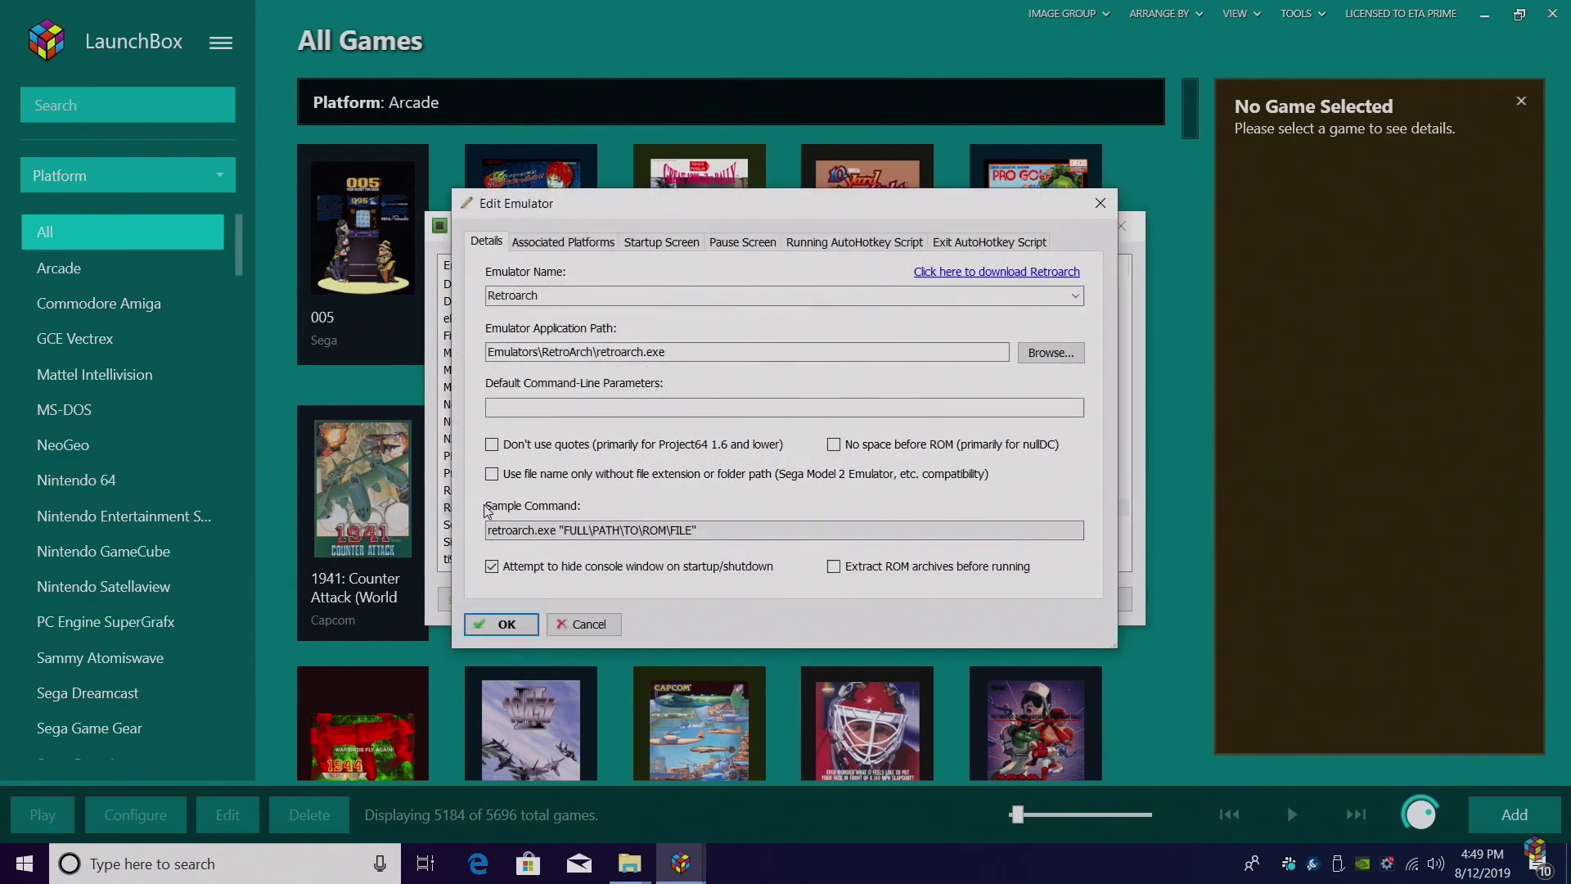
{"action": "left_click", "coordinate": [562, 243]}
{"action": "scroll", "coordinate": [625, 369], "scroll_direction": "down", "scroll_amount": 5}
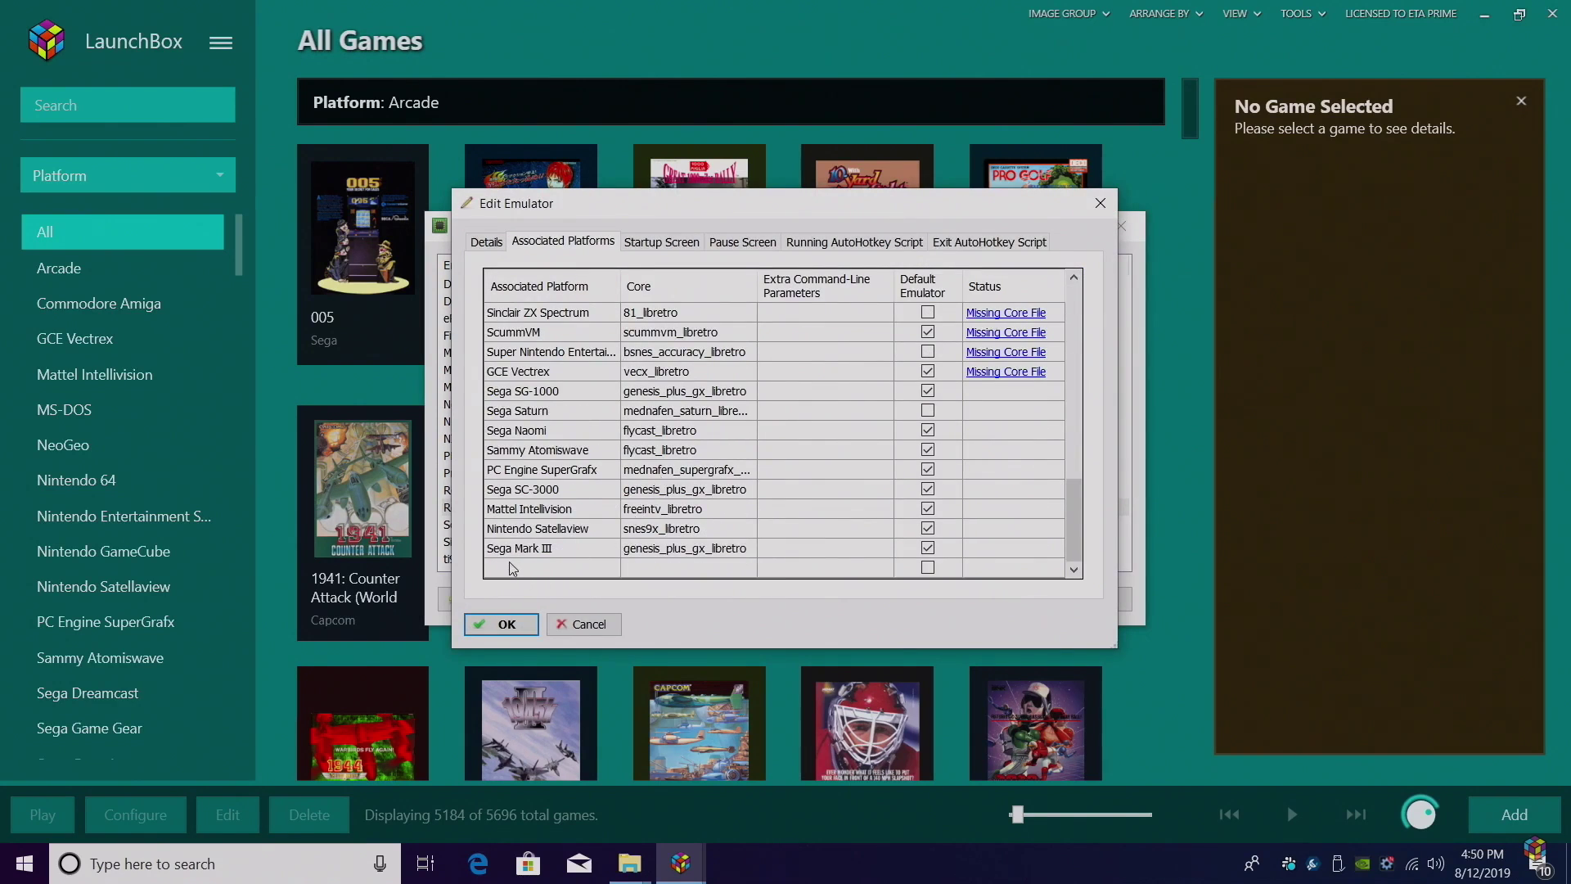
- Assign the genesis_plus_gx_libretro core to the Sega Mark III platform, then save and close the emulator settings
{"action": "left_click", "coordinate": [746, 554]}
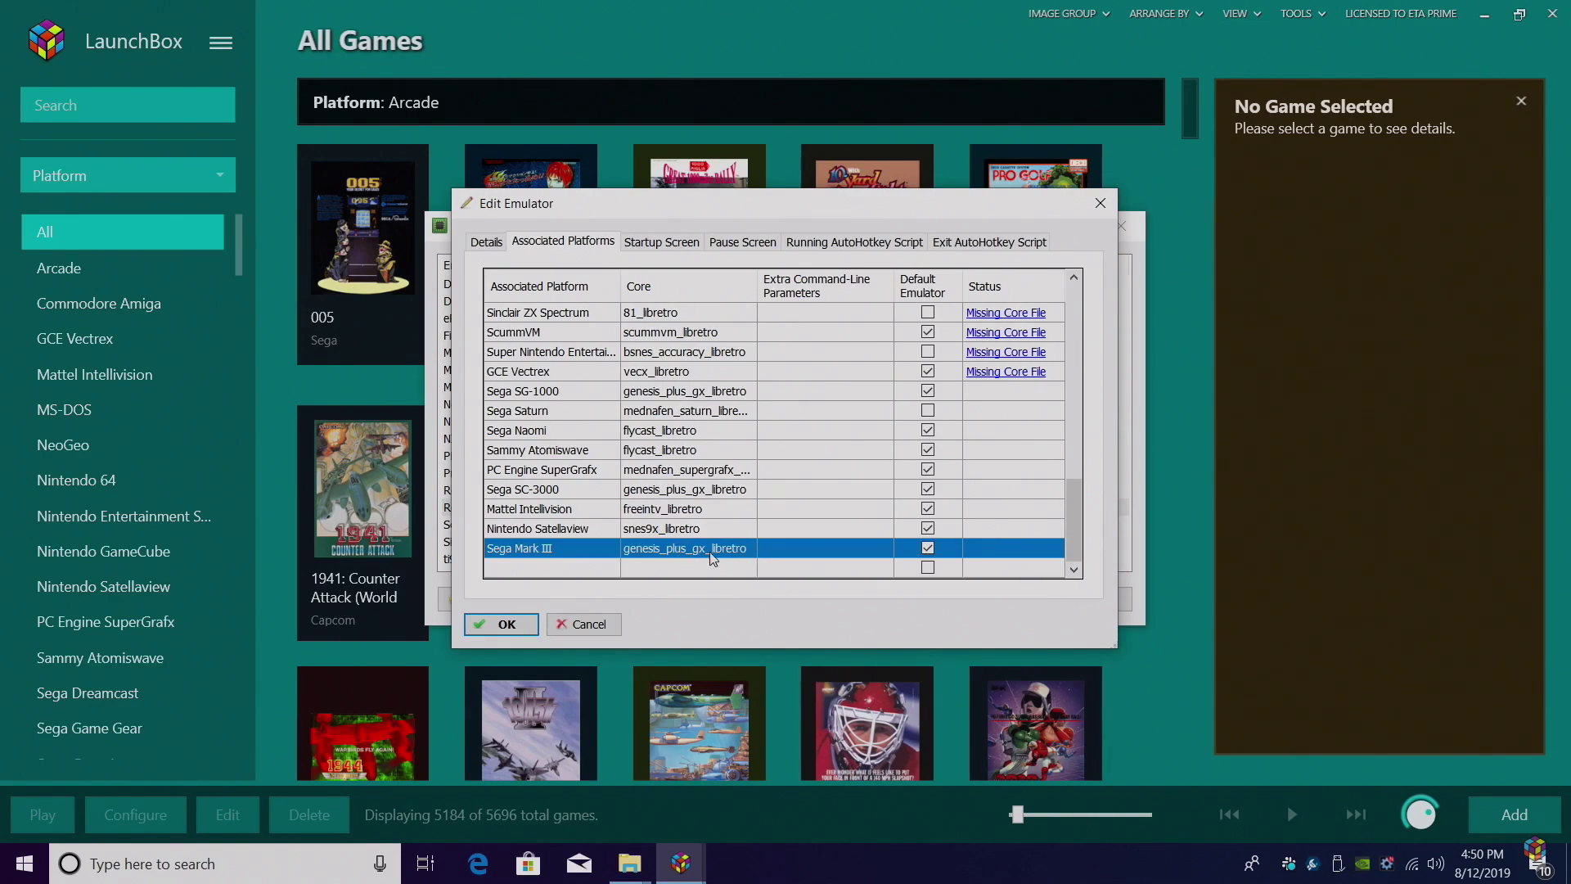
{"action": "left_click", "coordinate": [747, 550]}
{"action": "left_click", "coordinate": [748, 547]}
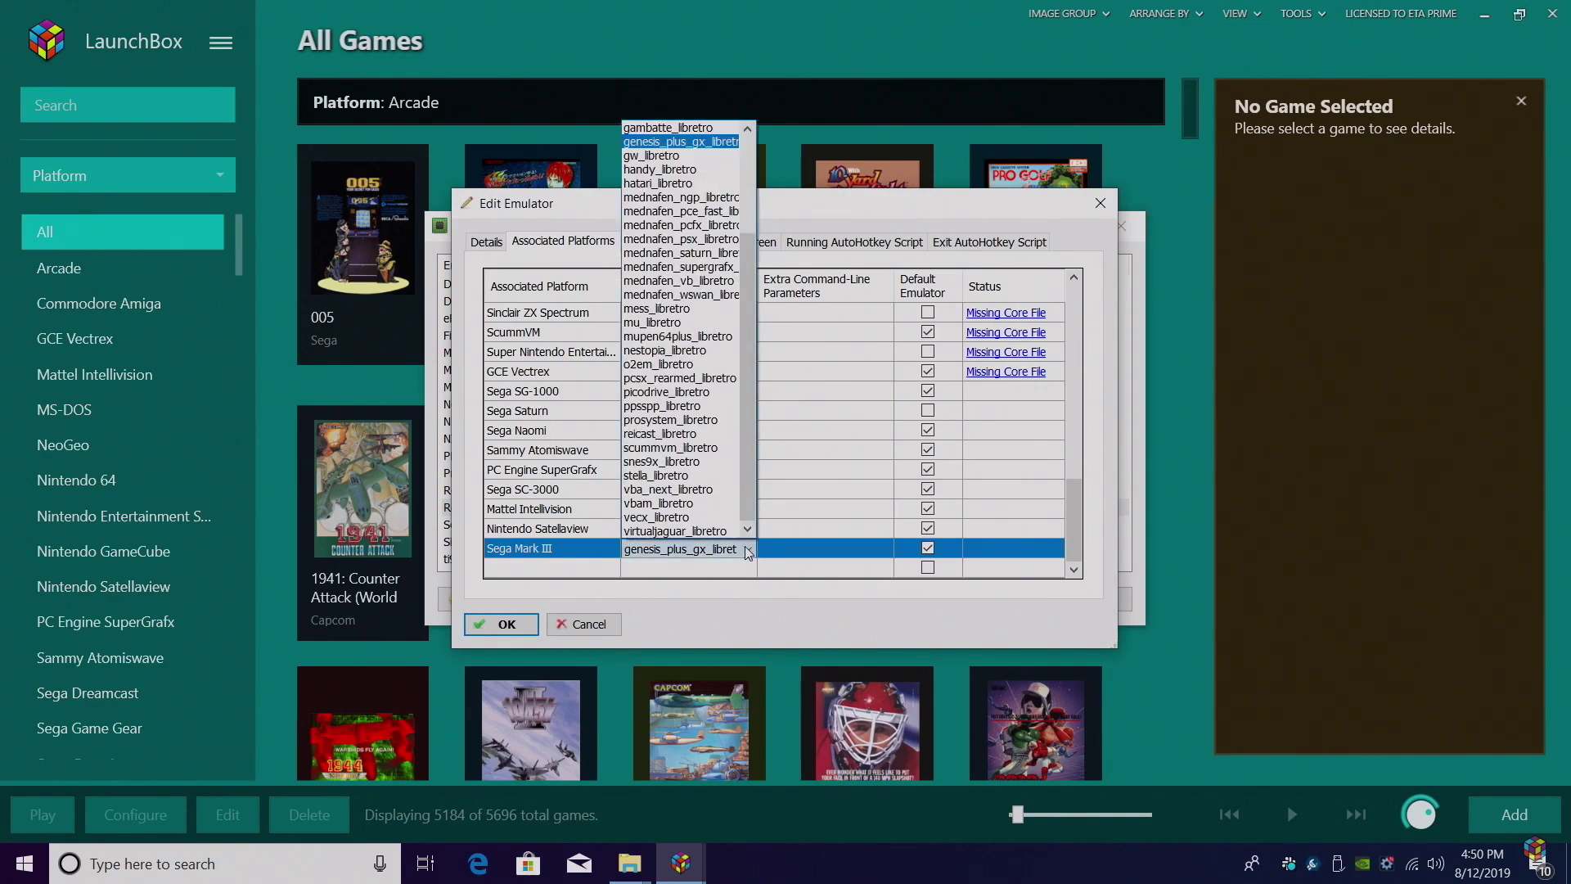
{"action": "left_click", "coordinate": [705, 144]}
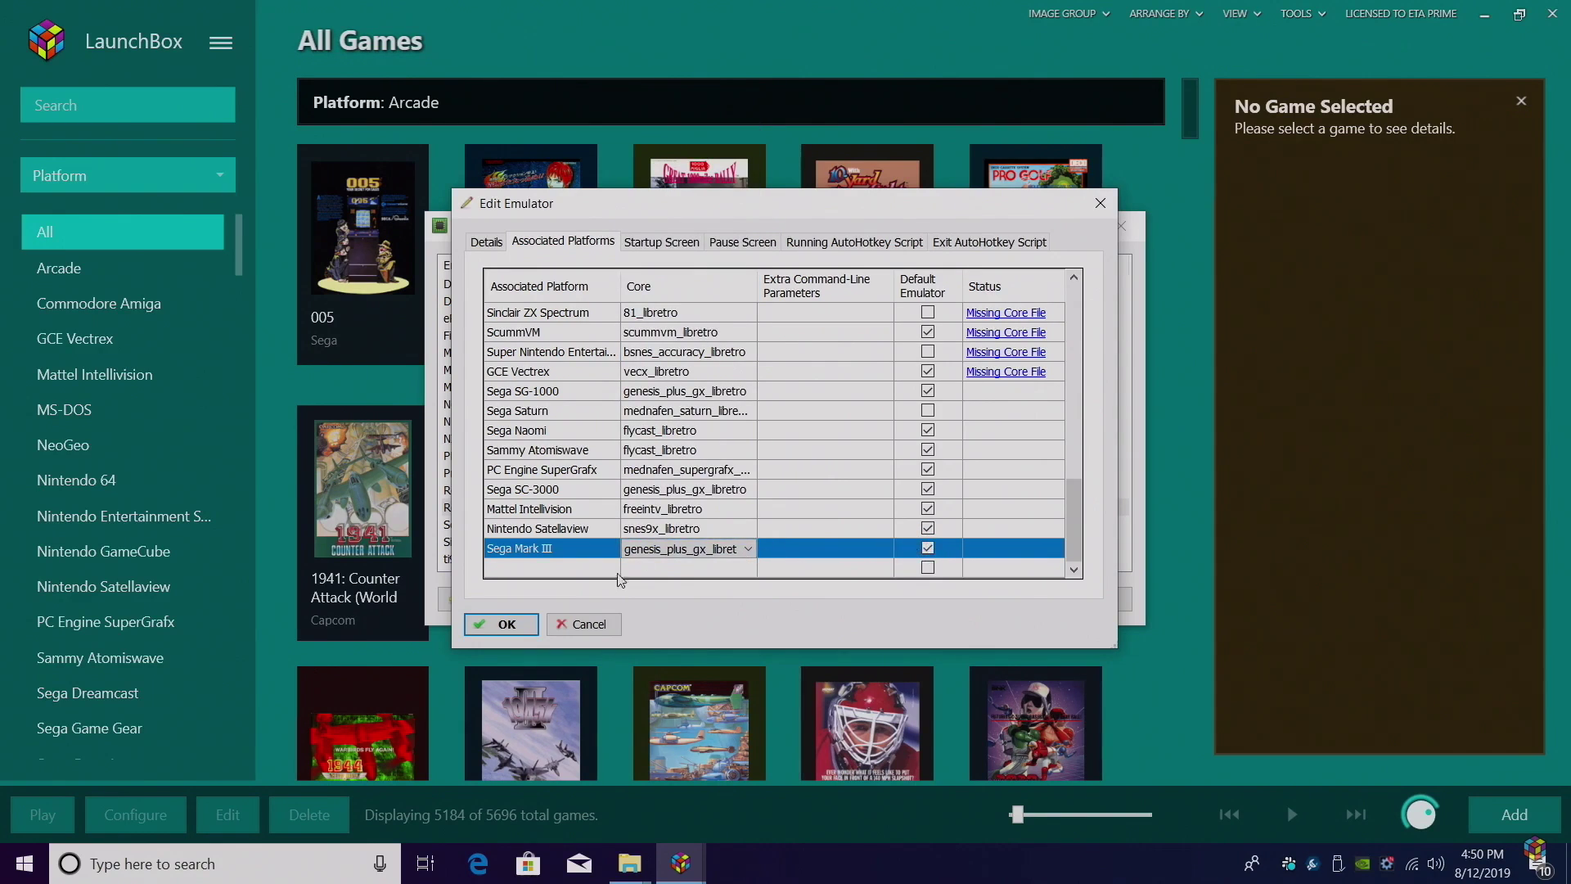
{"action": "left_click", "coordinate": [503, 624]}
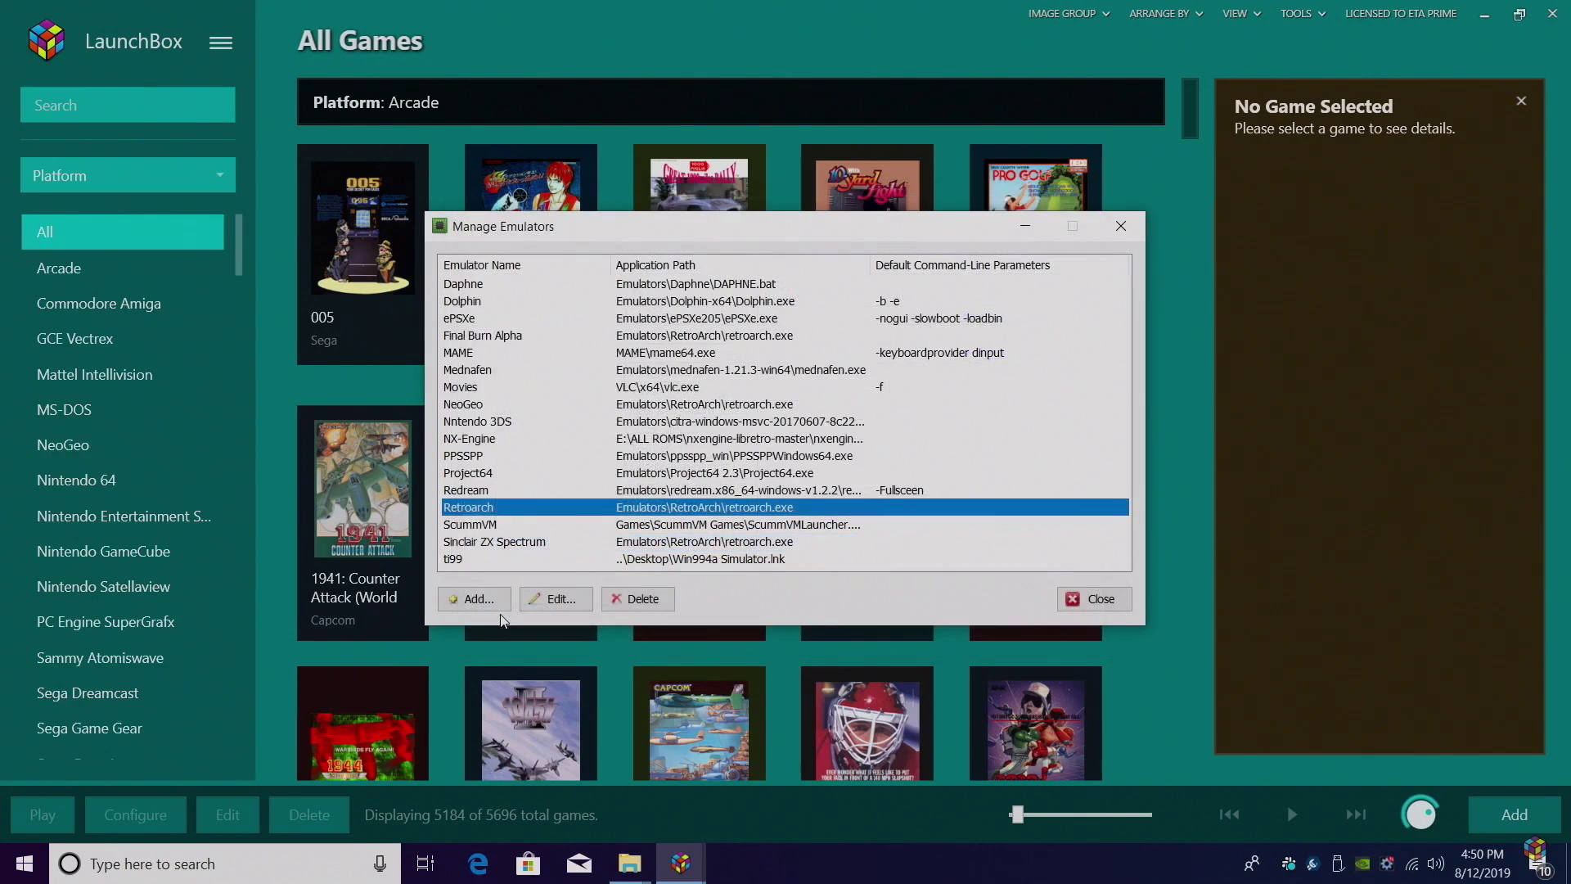
{"action": "left_click", "coordinate": [1095, 598]}
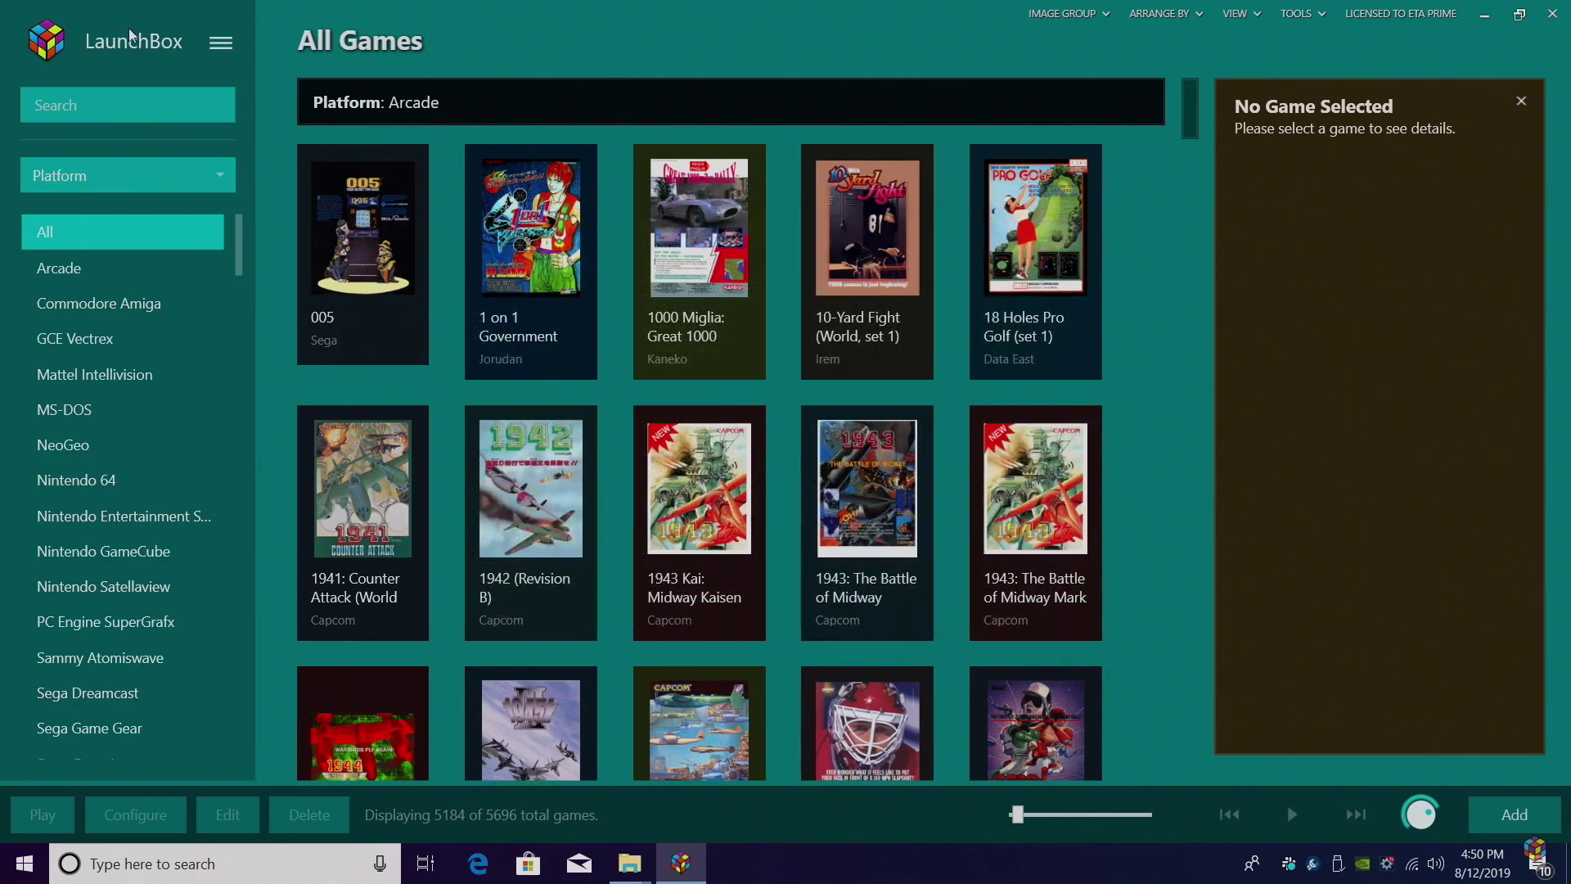
- Start the ROM files import wizard and proceed to selecting the files to import
{"action": "left_click", "coordinate": [220, 45]}
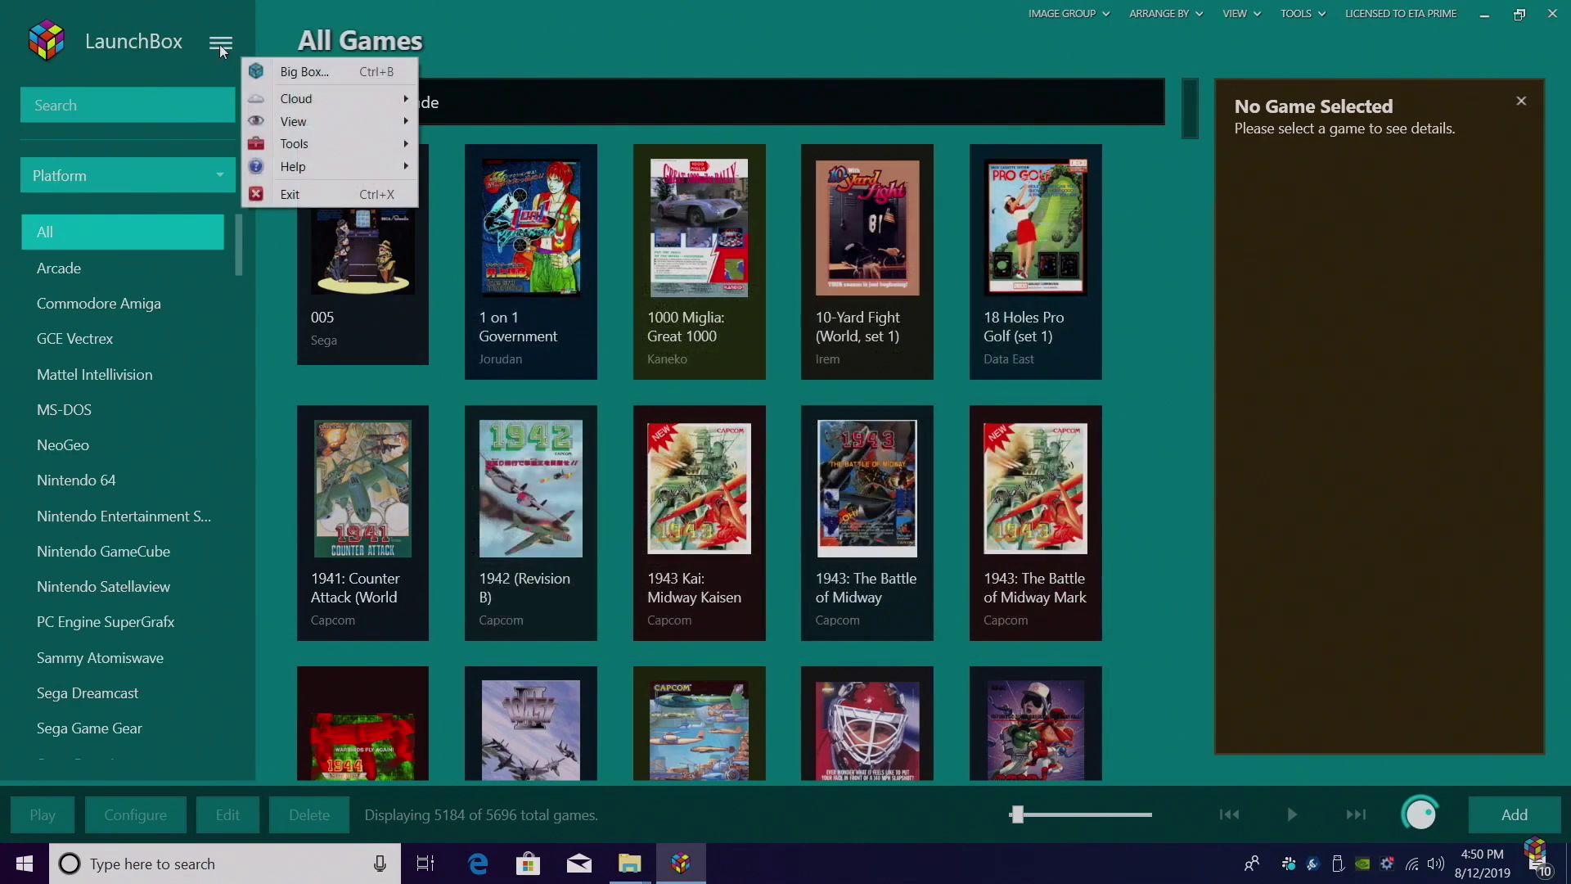
{"action": "left_click", "coordinate": [365, 153]}
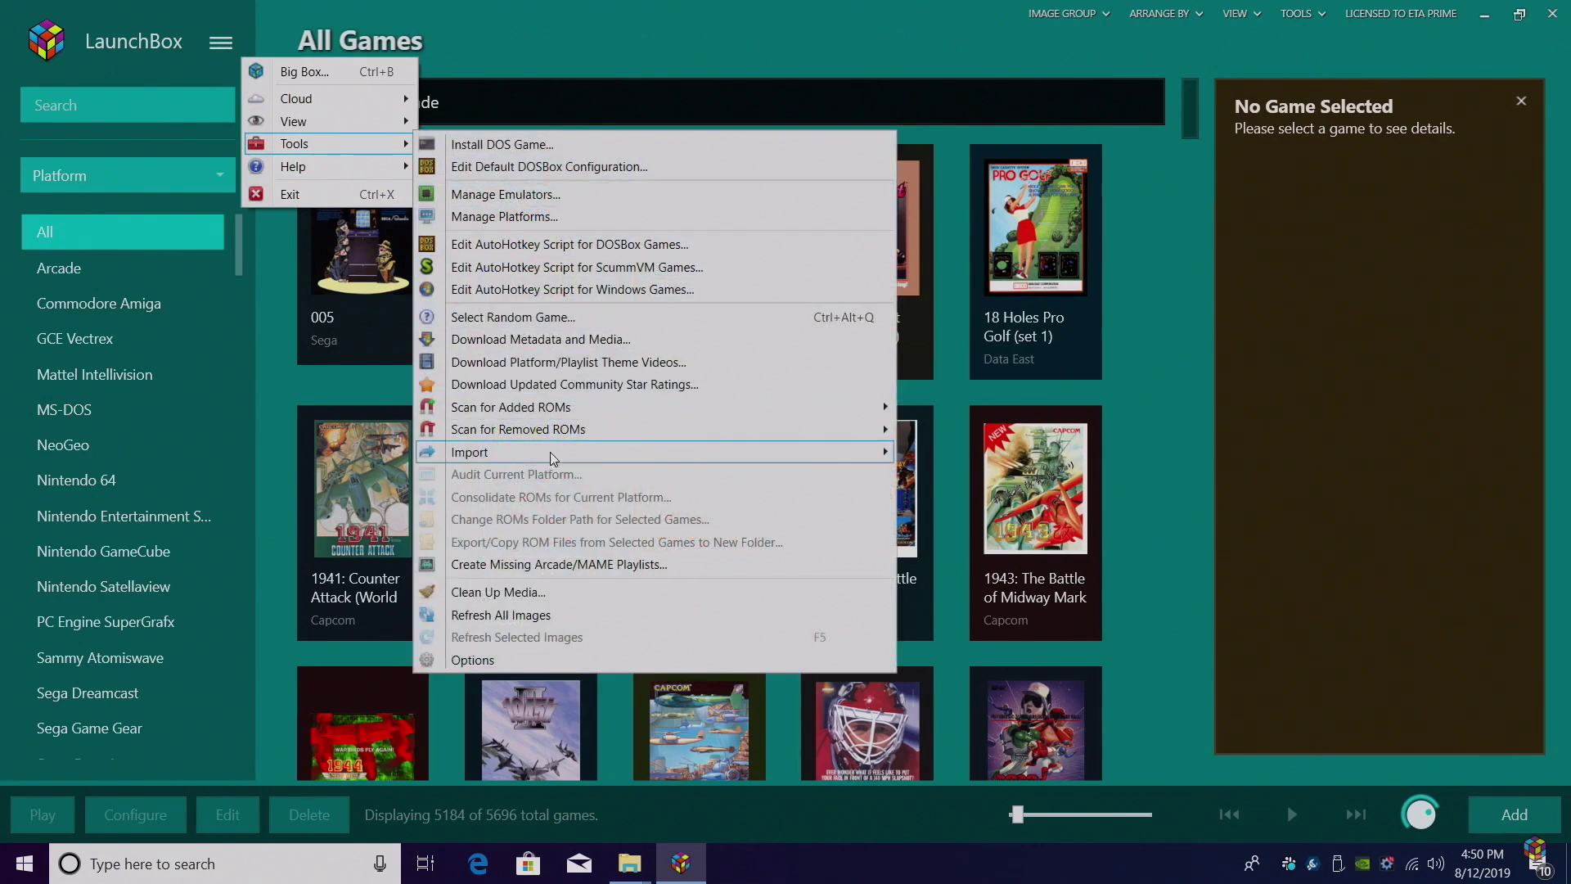
{"action": "mouse_move", "coordinate": [548, 454]}
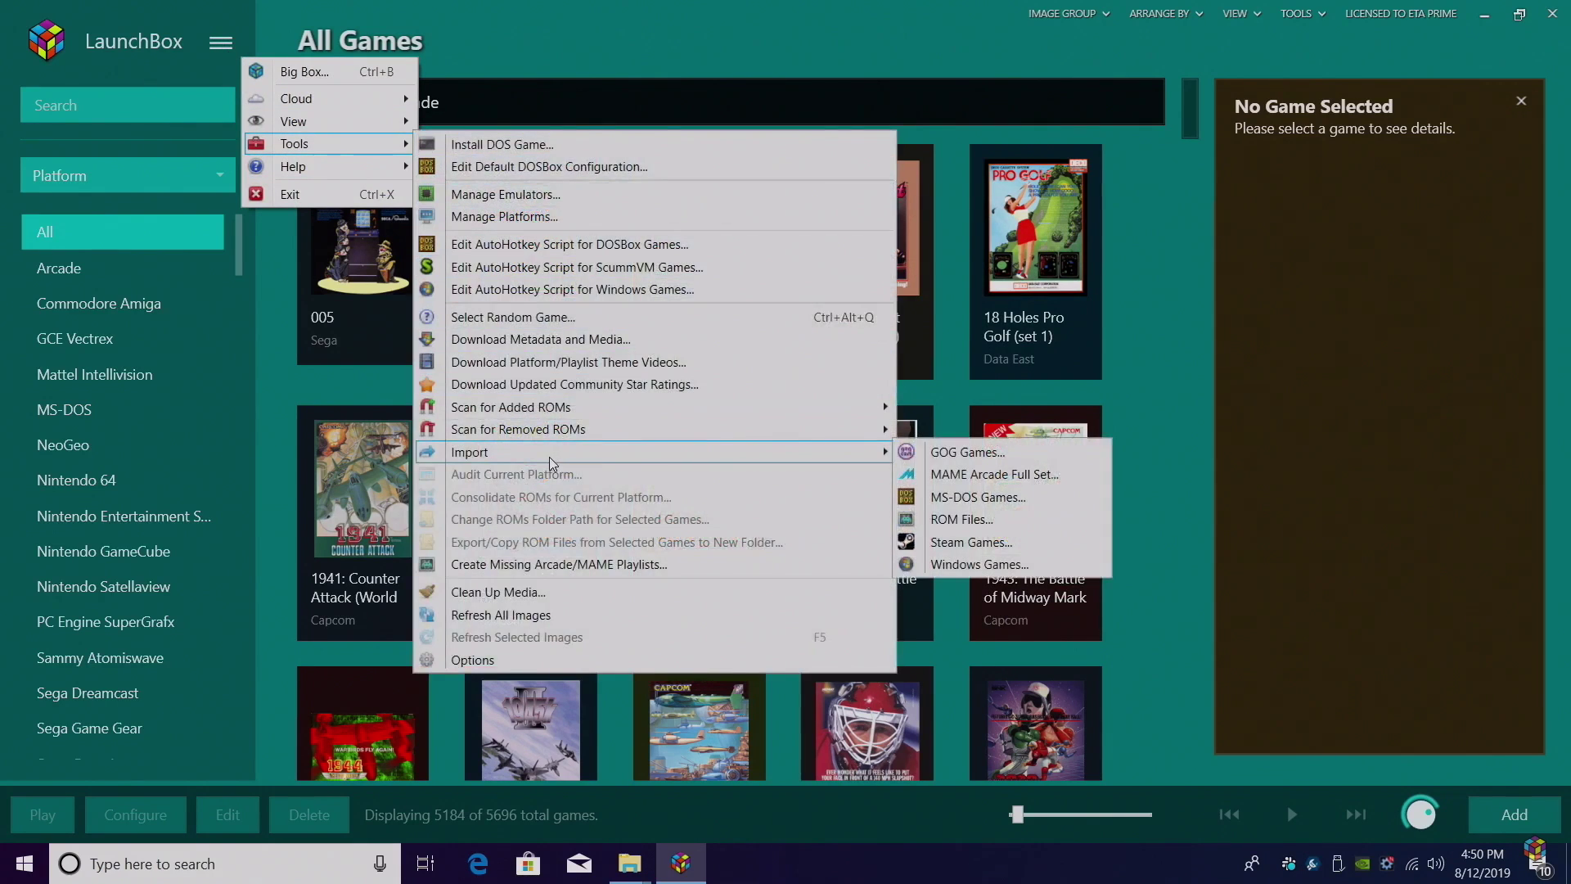
{"action": "left_click", "coordinate": [958, 520]}
{"action": "key", "text": "Return"}
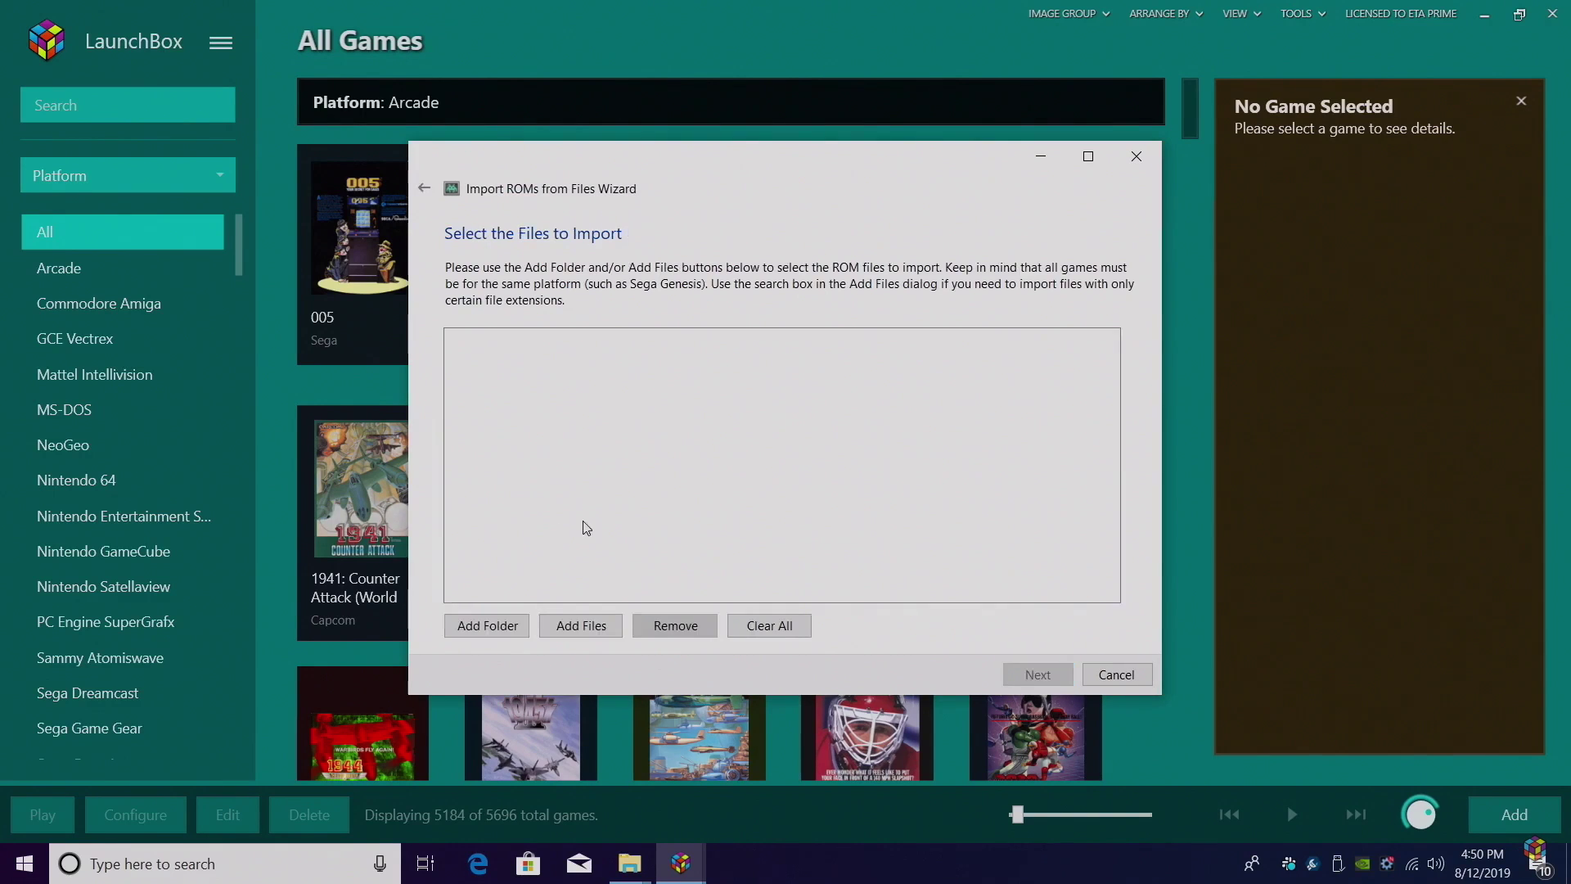
- Add the Sega Mark III folder from the LaunchBox Games directory to the ROM import and proceed to the platform choice
{"action": "left_click", "coordinate": [495, 626]}
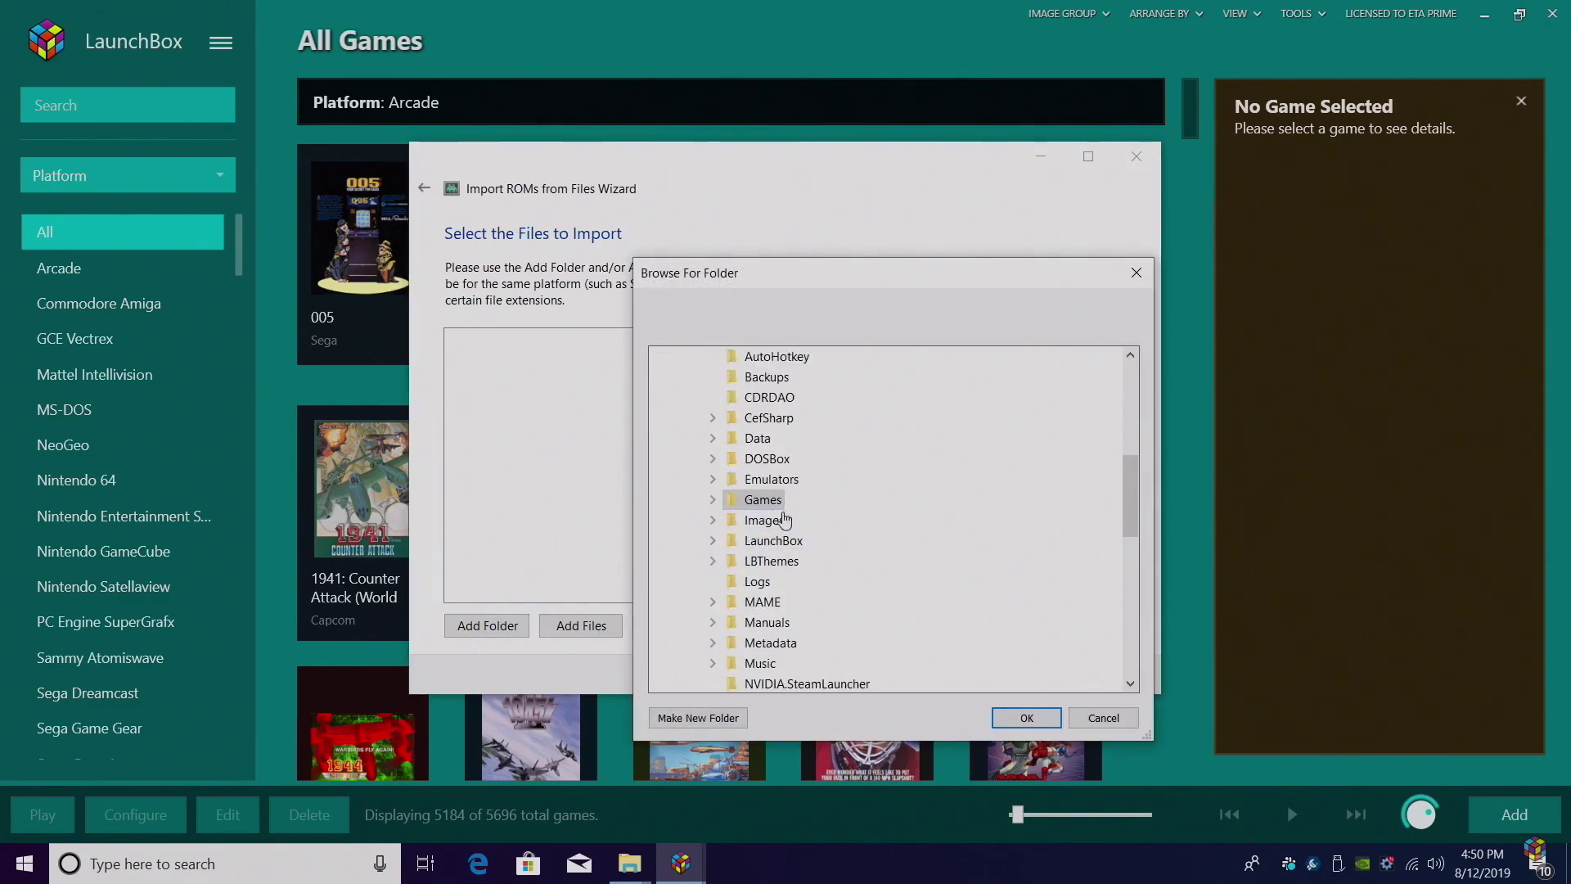
{"action": "left_click", "coordinate": [712, 499]}
{"action": "scroll", "coordinate": [793, 605], "scroll_direction": "down", "scroll_amount": 7}
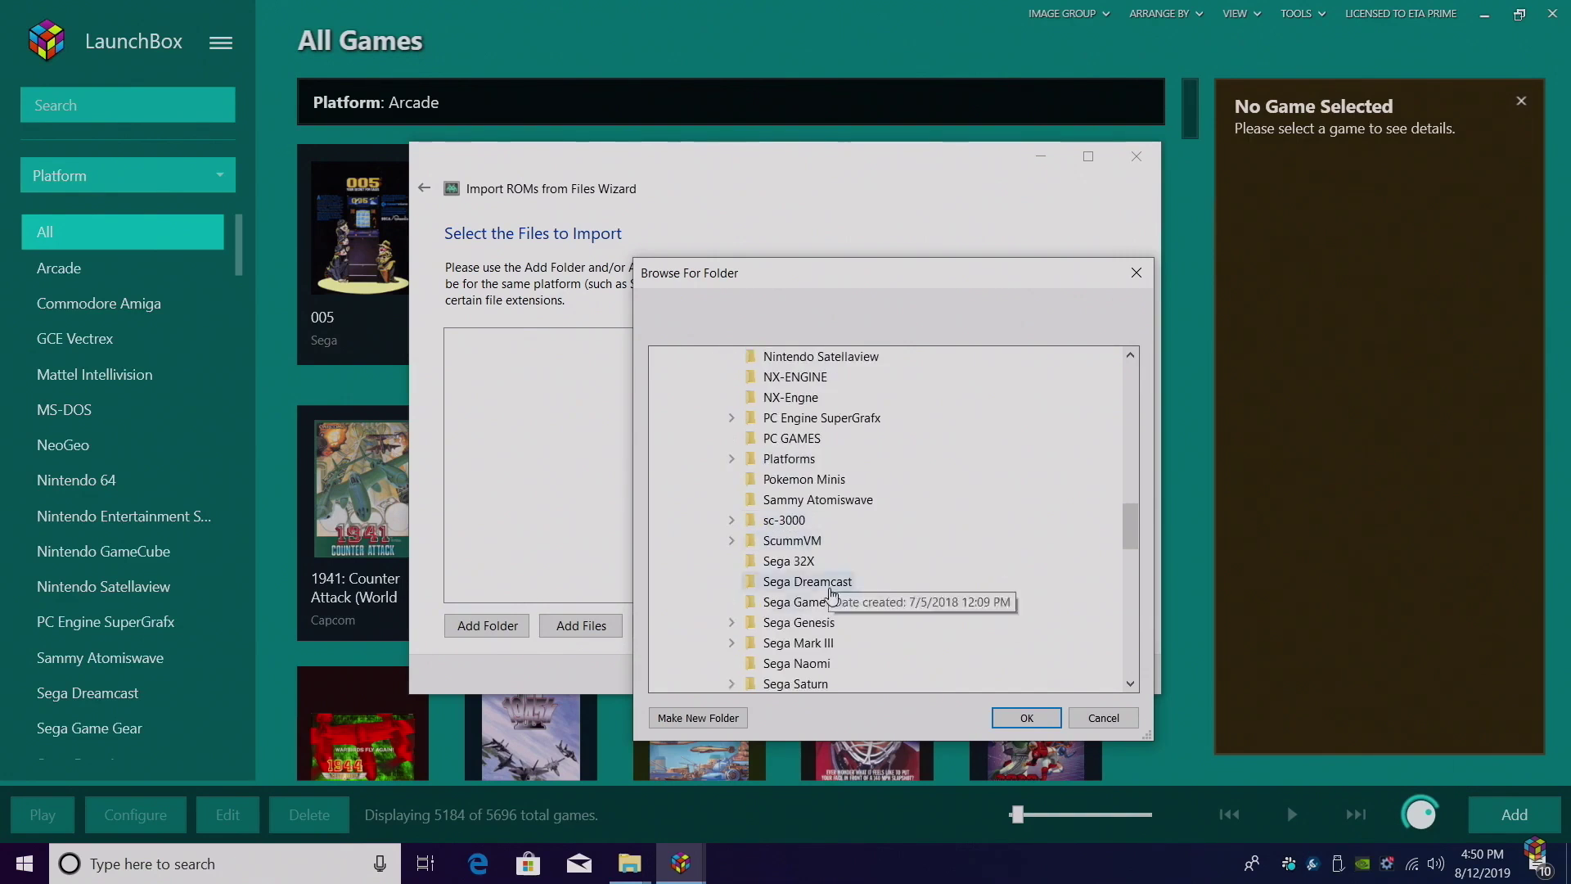
{"action": "left_click", "coordinate": [830, 645]}
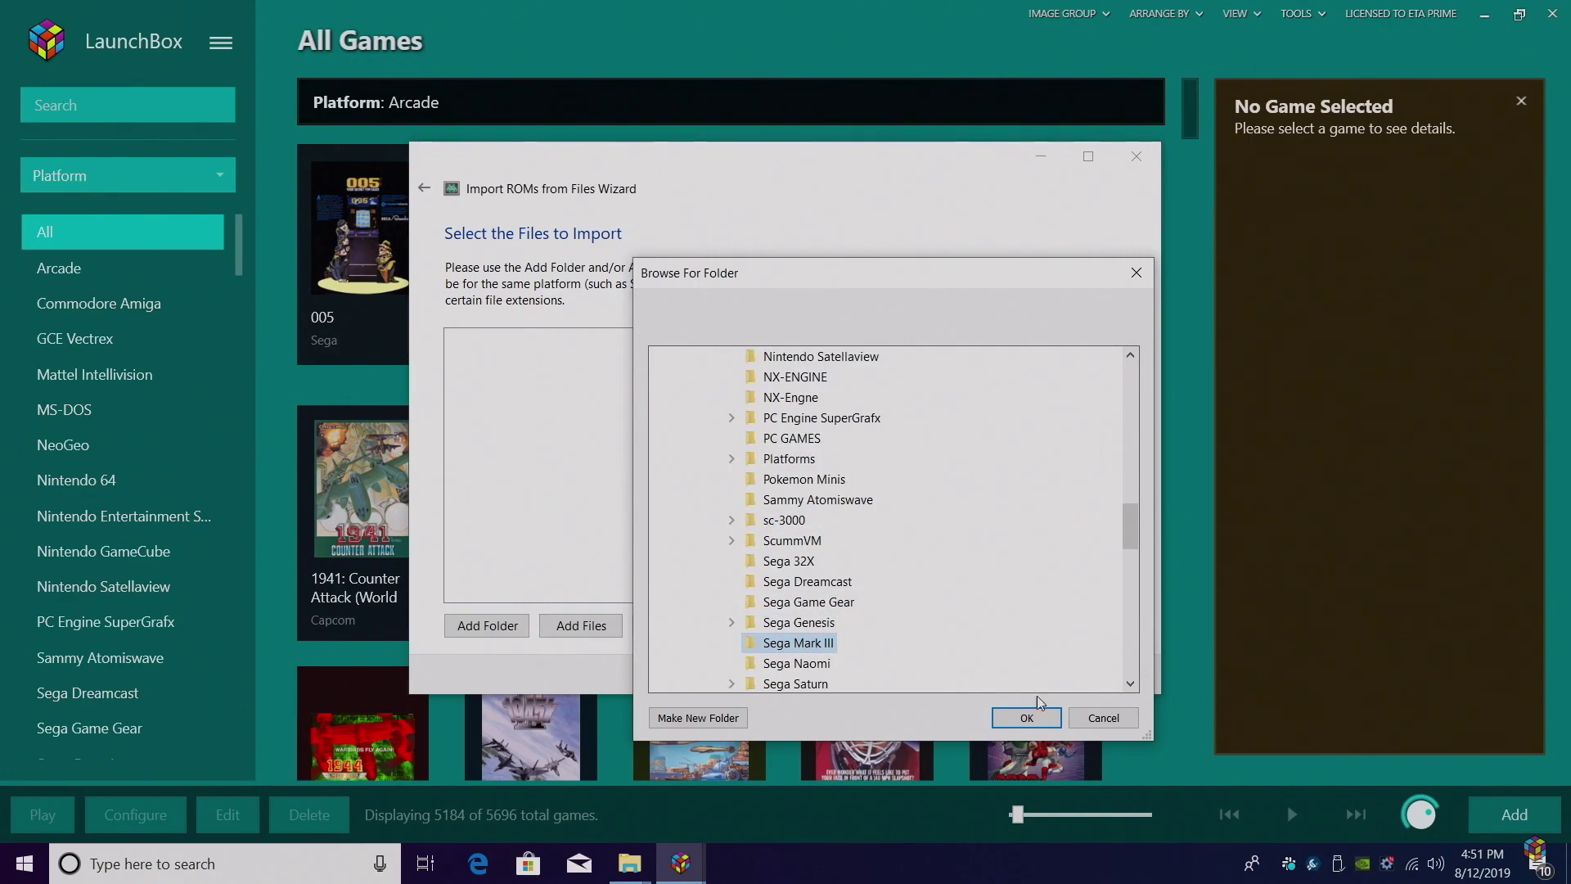
{"action": "left_click", "coordinate": [1029, 714]}
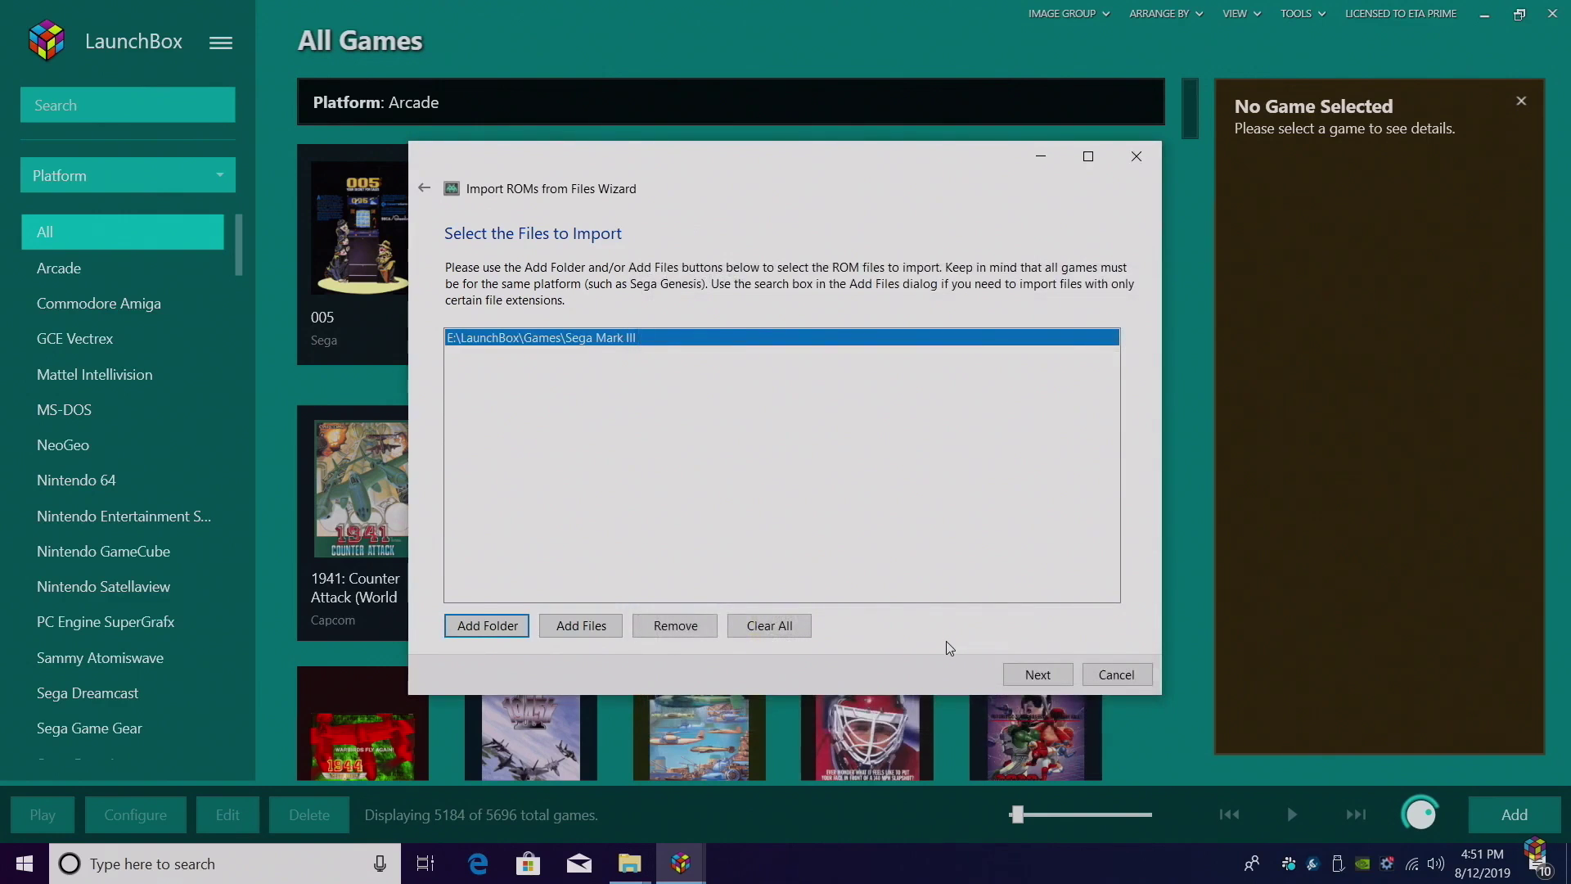
{"action": "left_click", "coordinate": [1038, 674]}
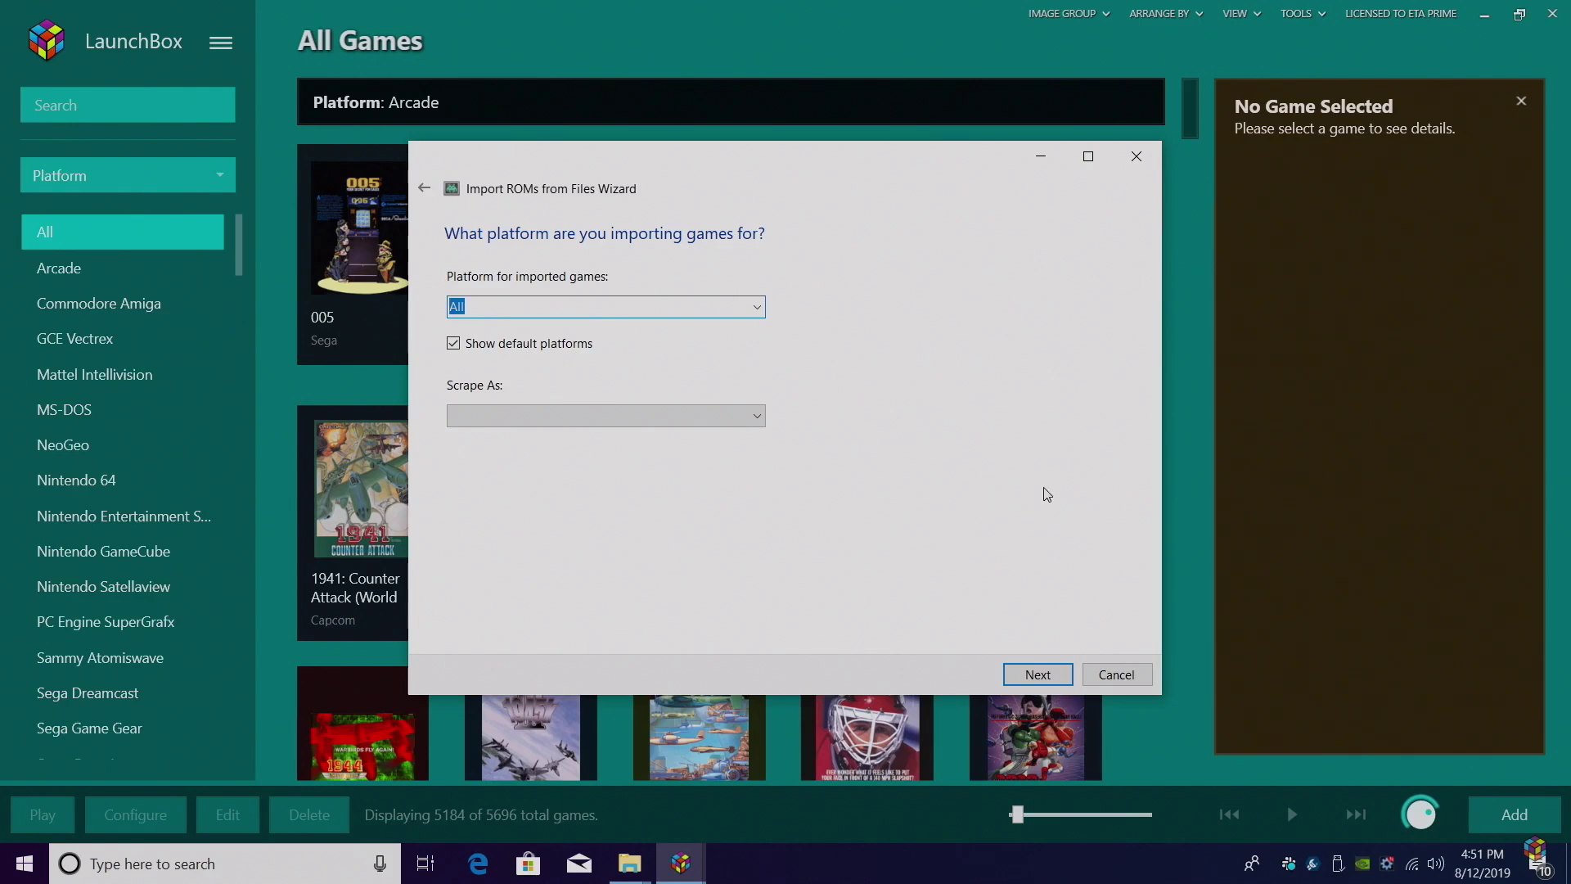
- Set the platform for the imported games to Sega Mark III and scrape as Sega Master System
{"action": "type", "text": "Sega Mark III"}
{"action": "left_click", "coordinate": [757, 415]}
{"action": "scroll", "coordinate": [573, 344], "scroll_direction": "down", "scroll_amount": 15}
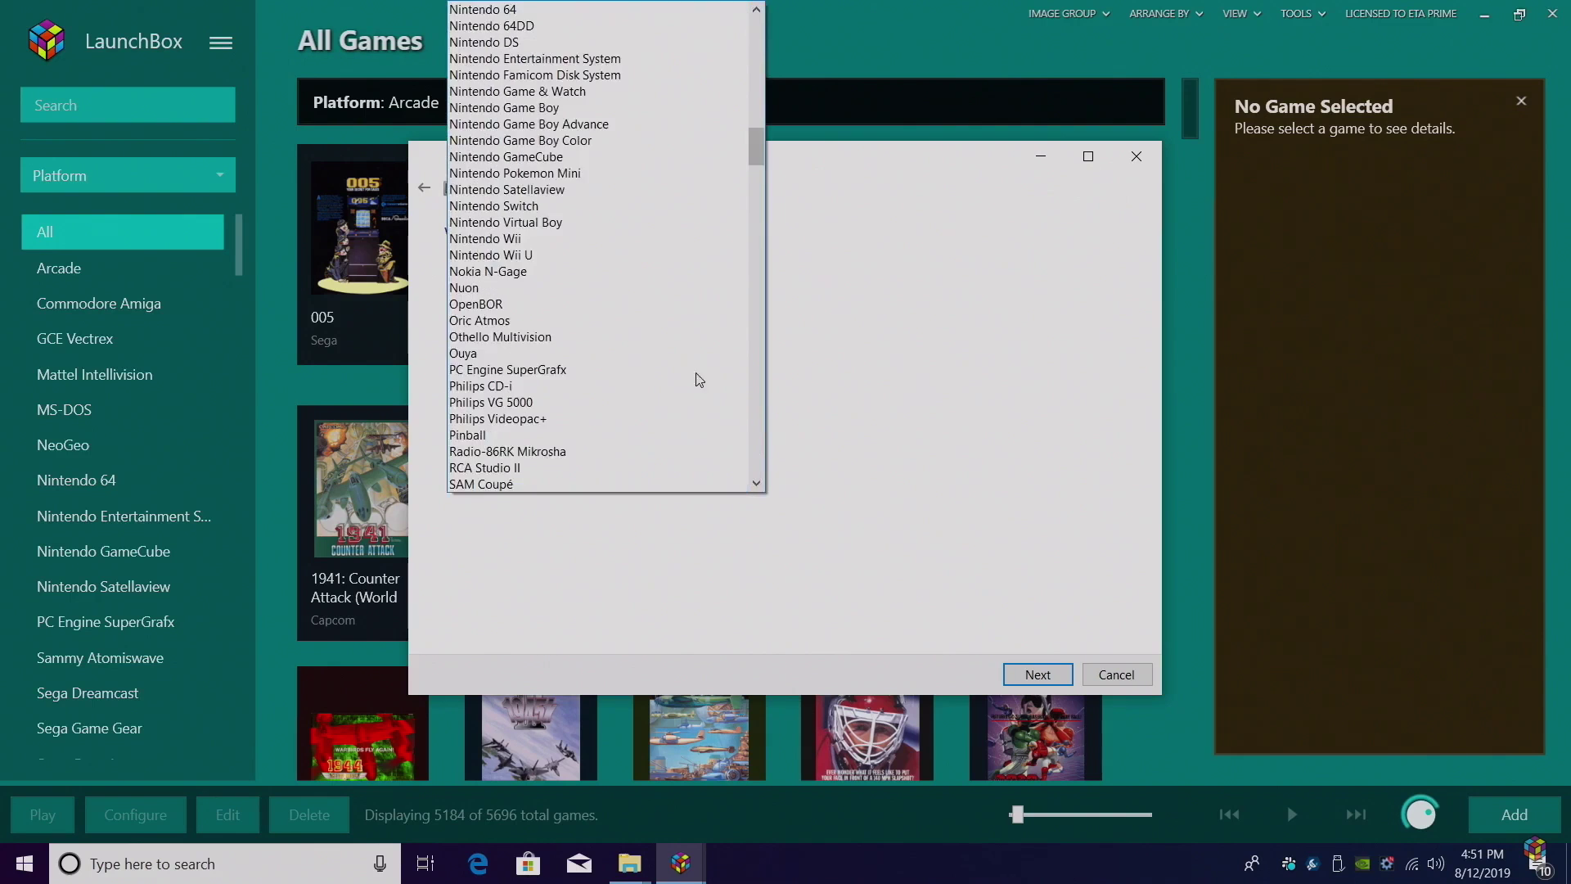
{"action": "left_click", "coordinate": [507, 270]}
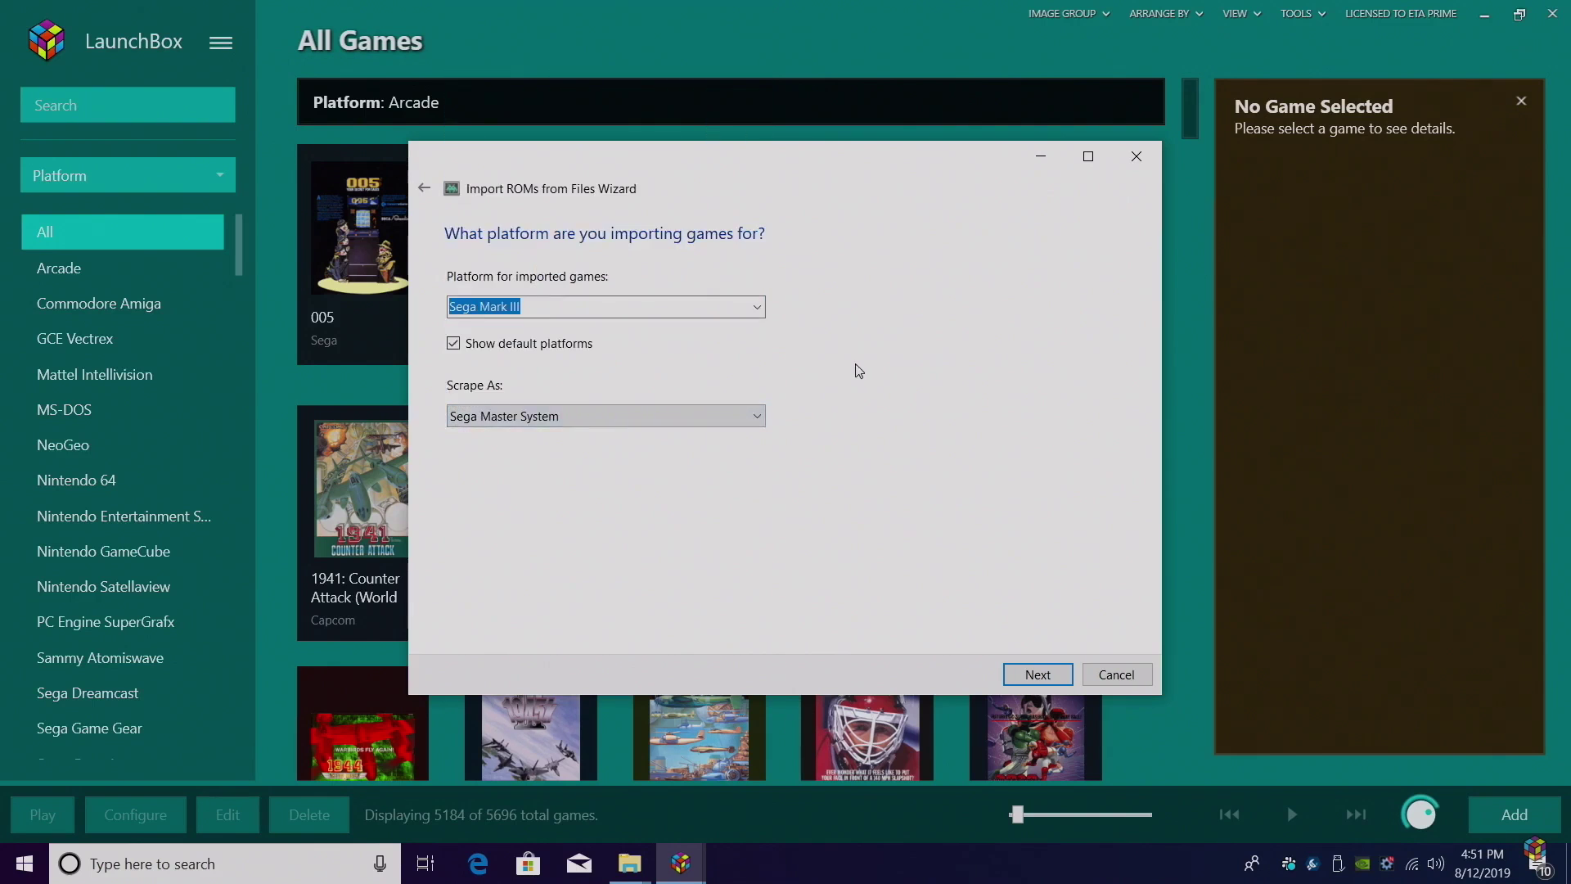
{"action": "left_click", "coordinate": [1038, 674]}
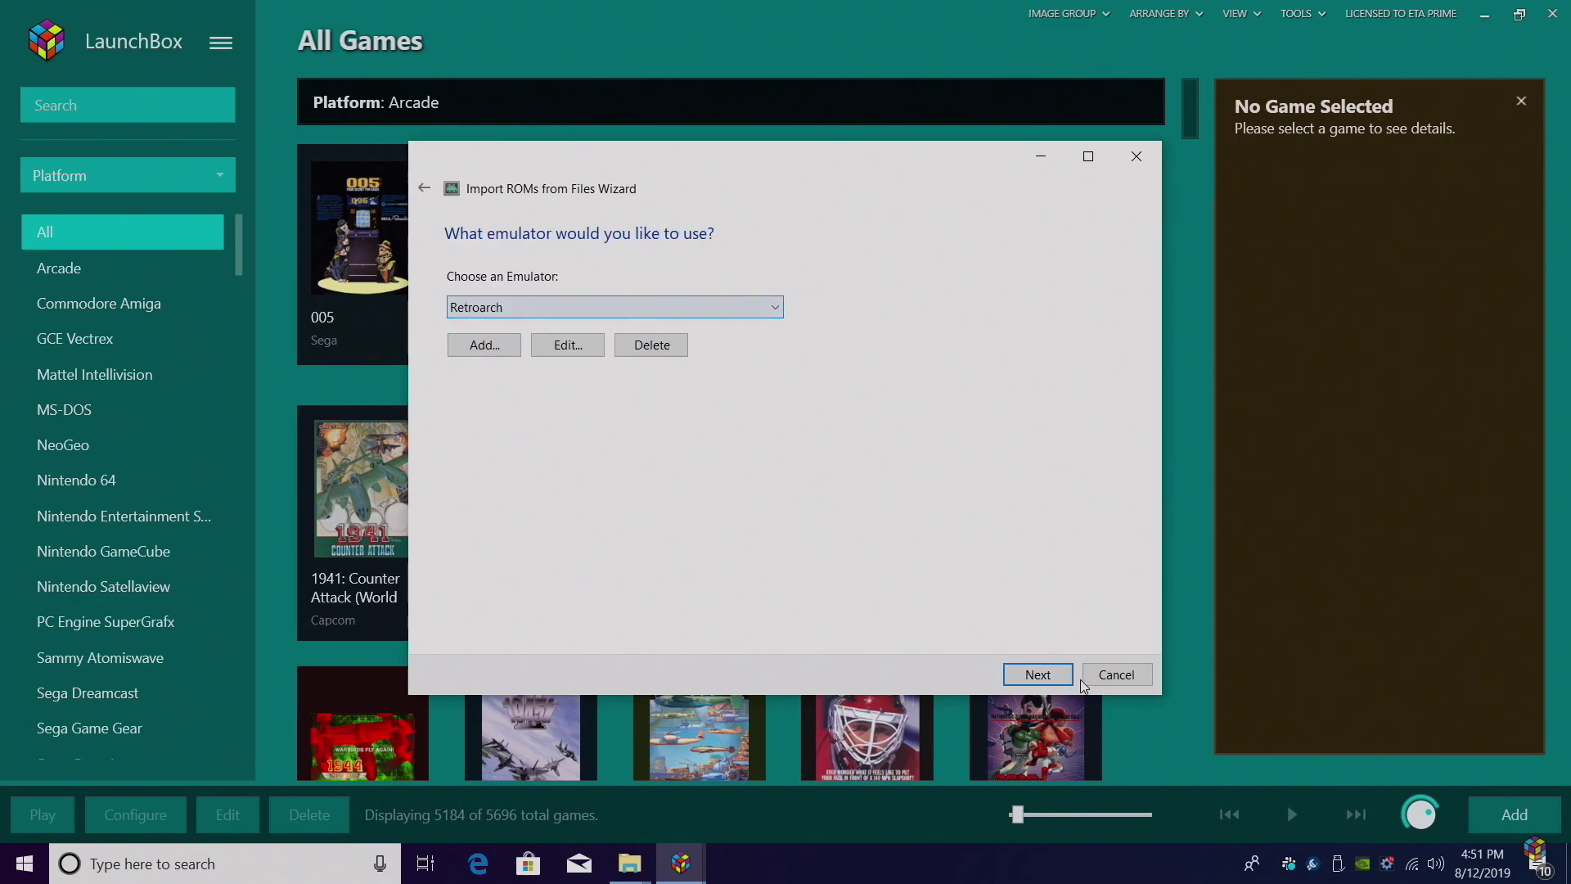
- Keep Retroarch as the emulator and choose to use the ROM files in their current location
{"action": "left_click", "coordinate": [1061, 671]}
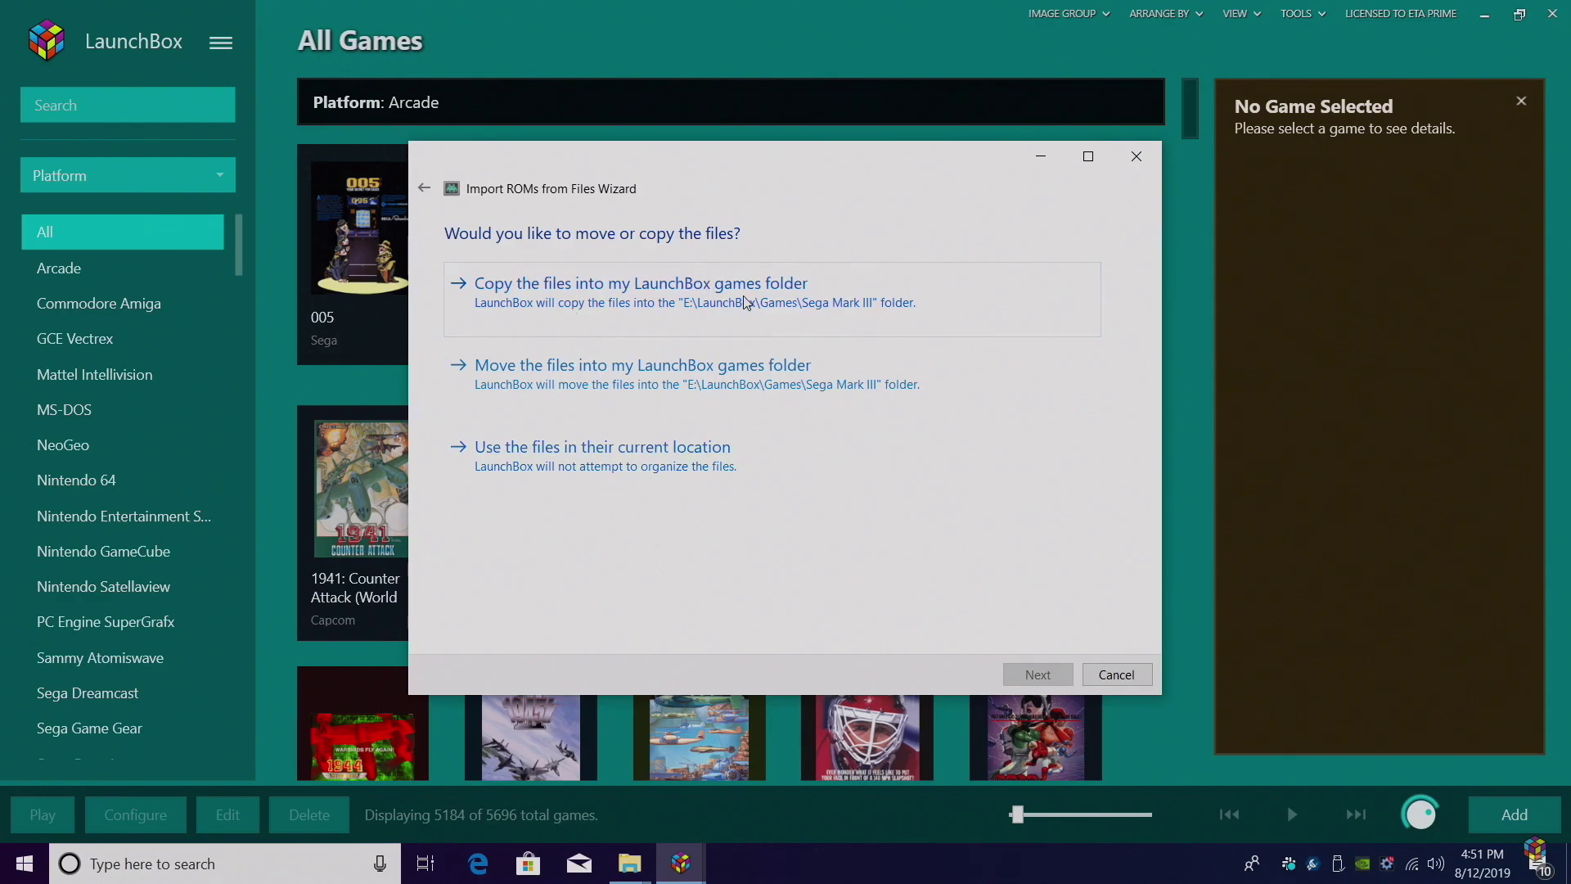
{"action": "left_click", "coordinate": [663, 452]}
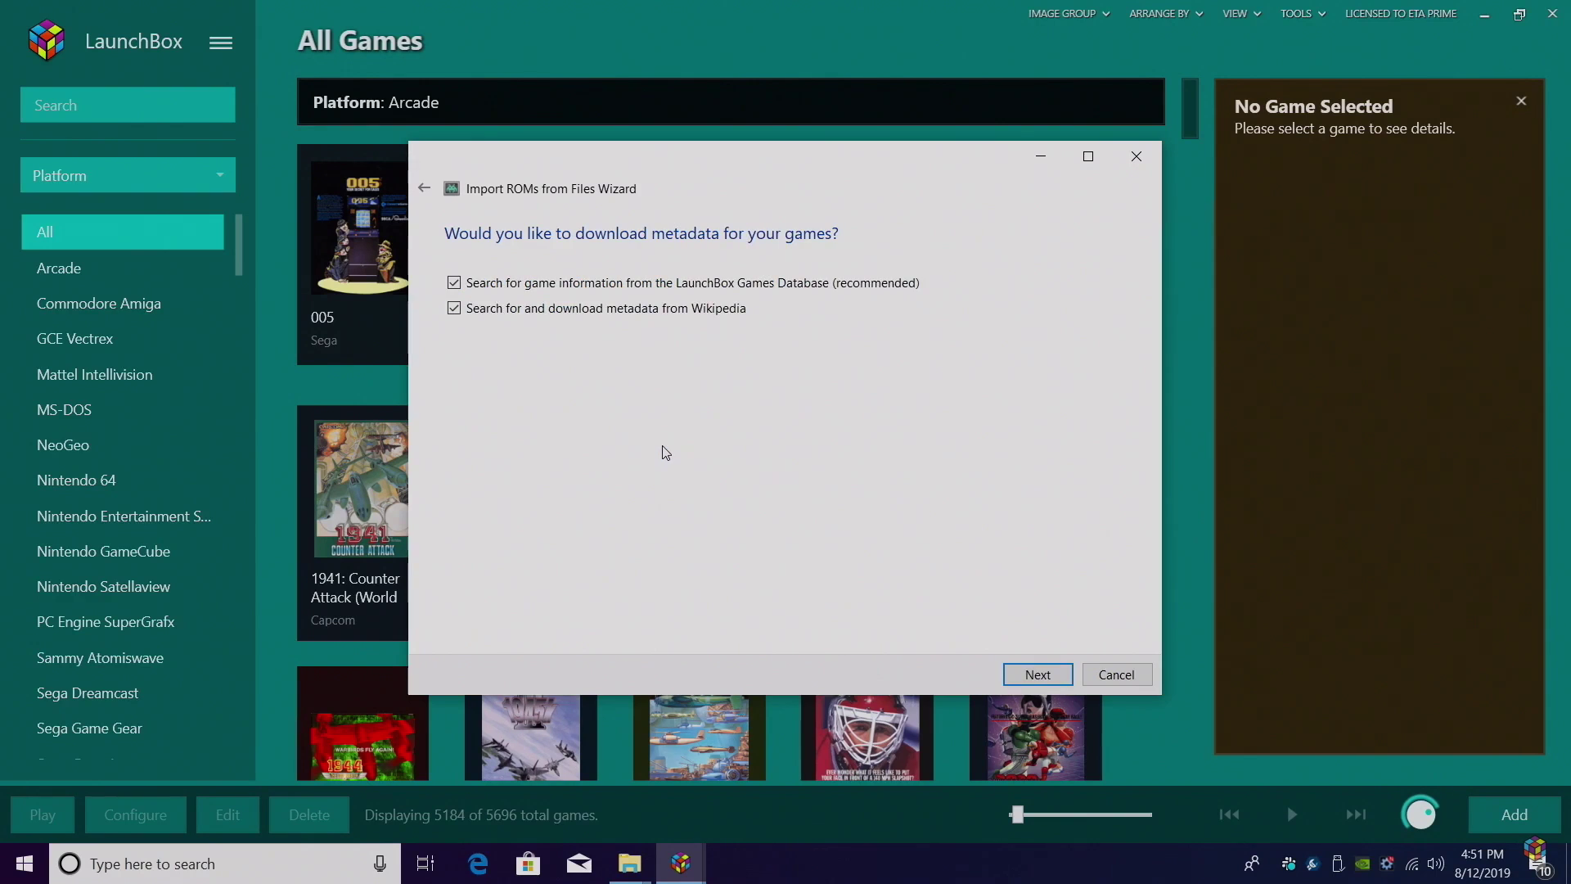
- Accept the preset metadata, image and custom import options, and finish importing the Sega Mark III games
{"action": "left_click", "coordinate": [1038, 676]}
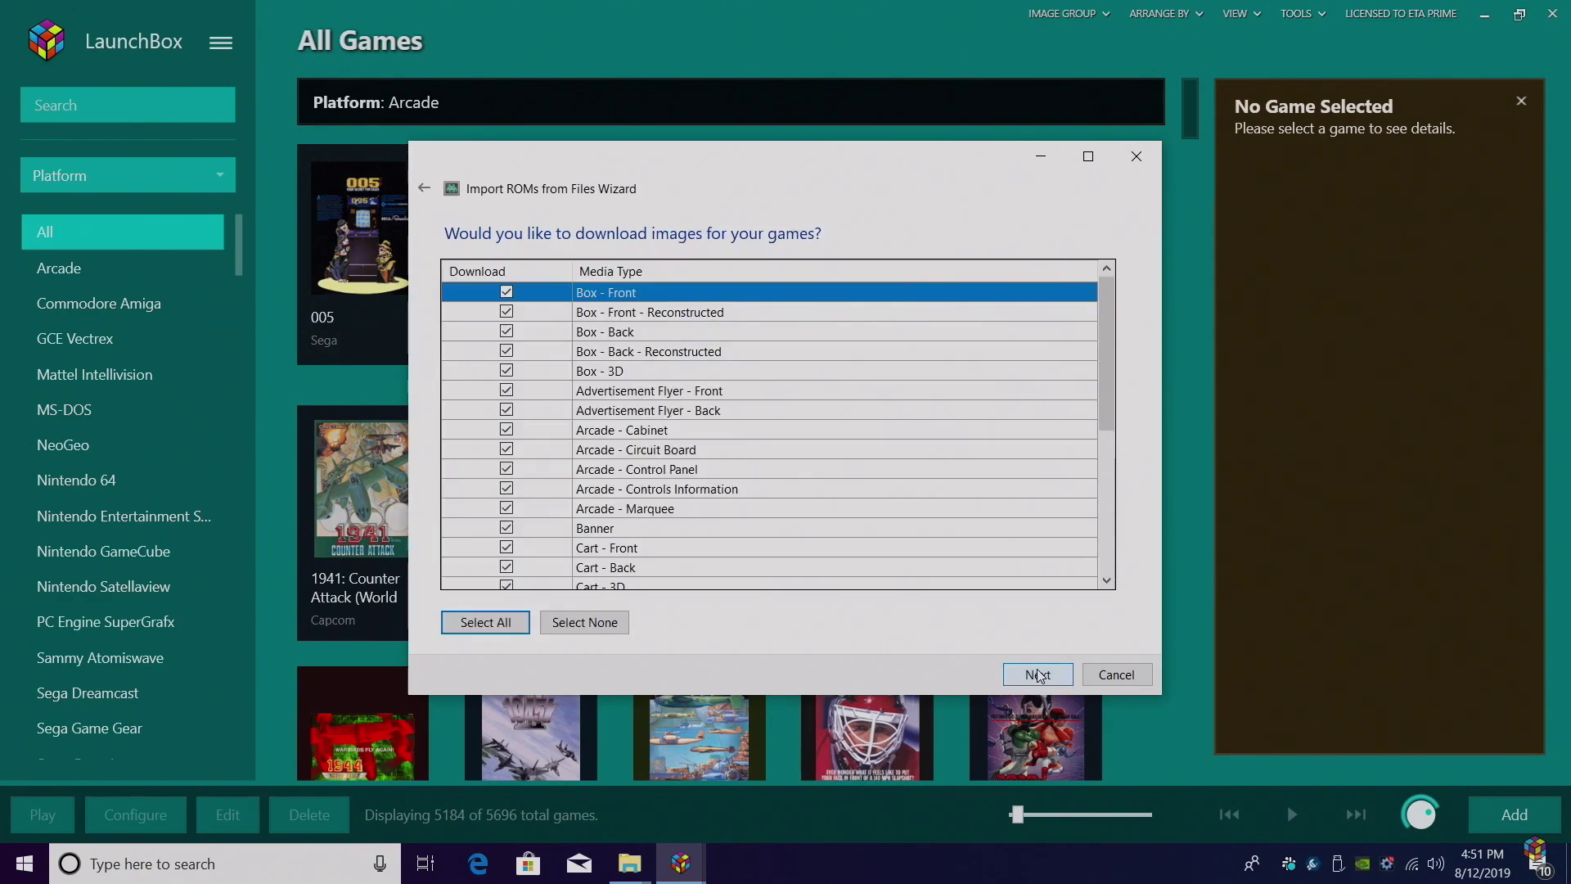
{"action": "left_click_drag", "start_coordinate": [1106, 381], "coordinate": [1129, 434]}
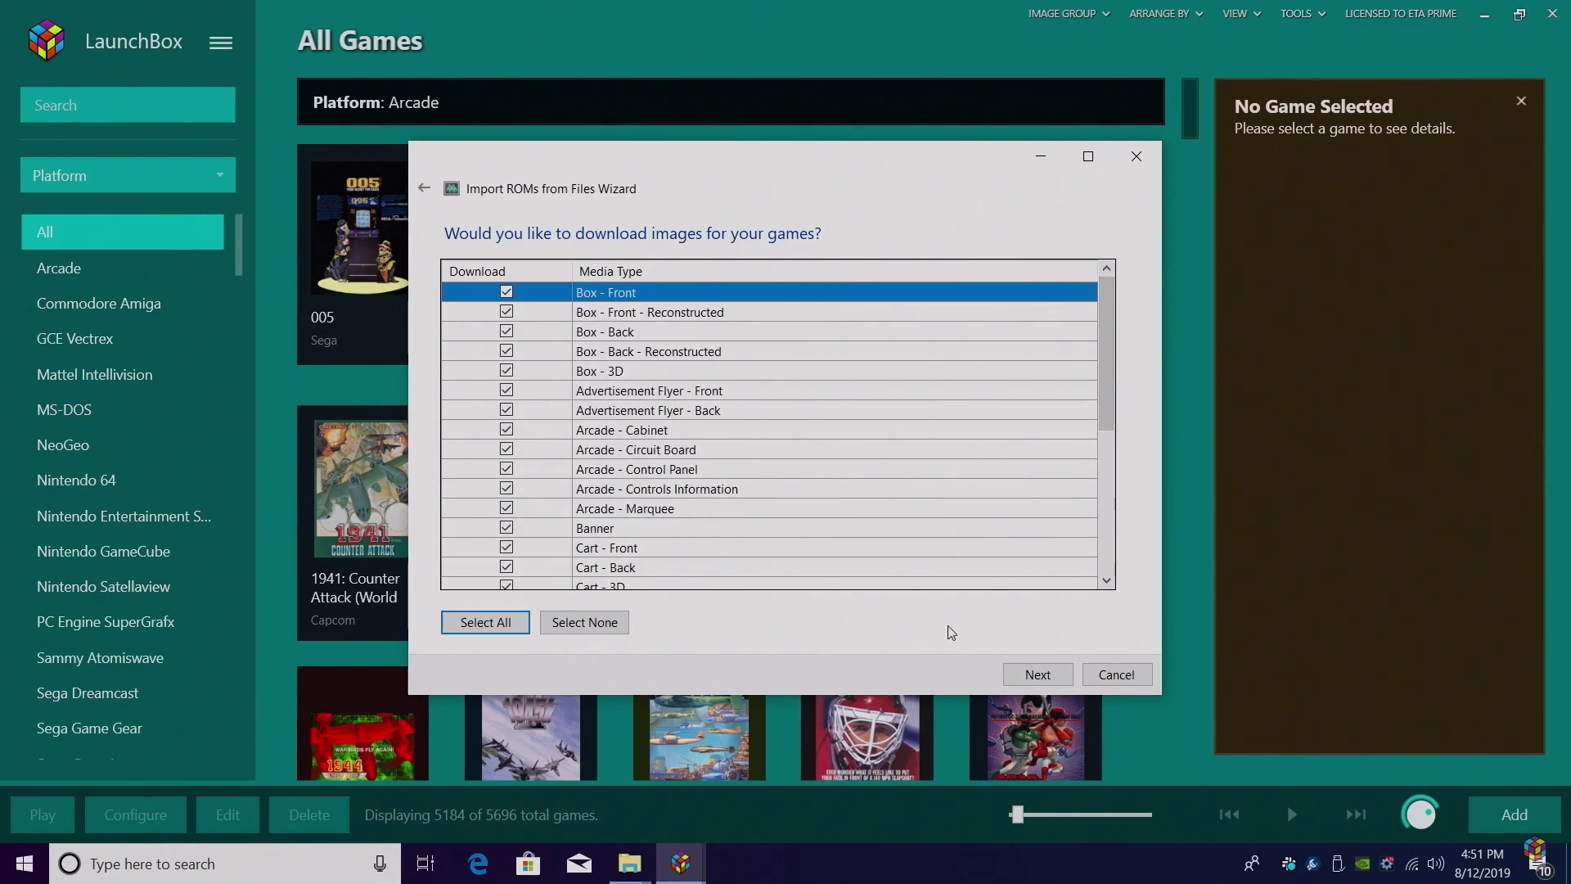
{"action": "left_click", "coordinate": [1051, 679]}
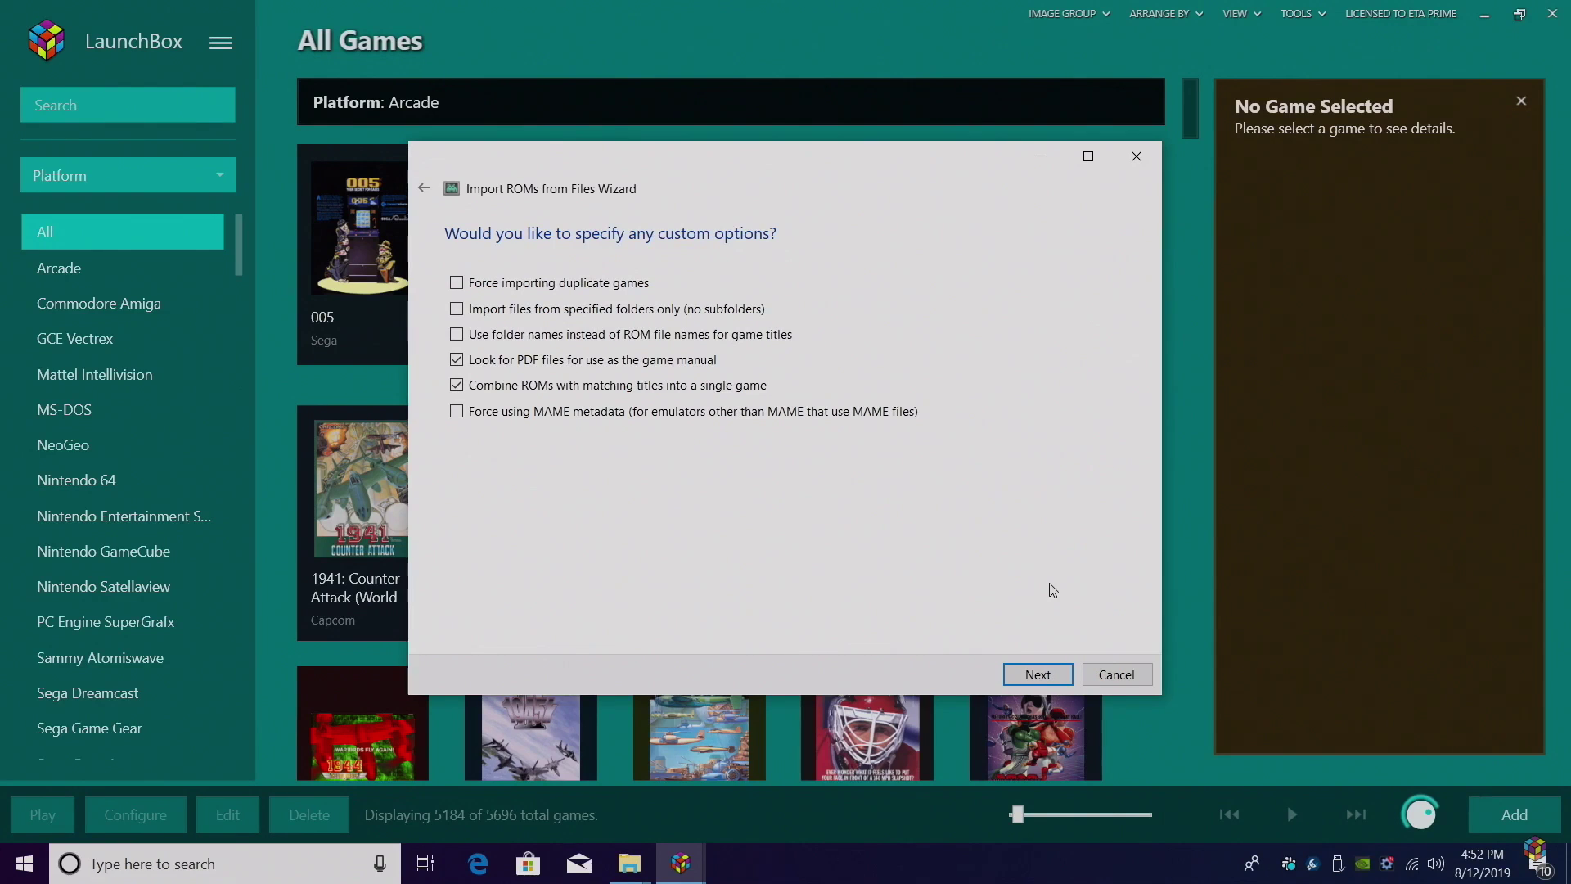
{"action": "left_click", "coordinate": [1049, 675]}
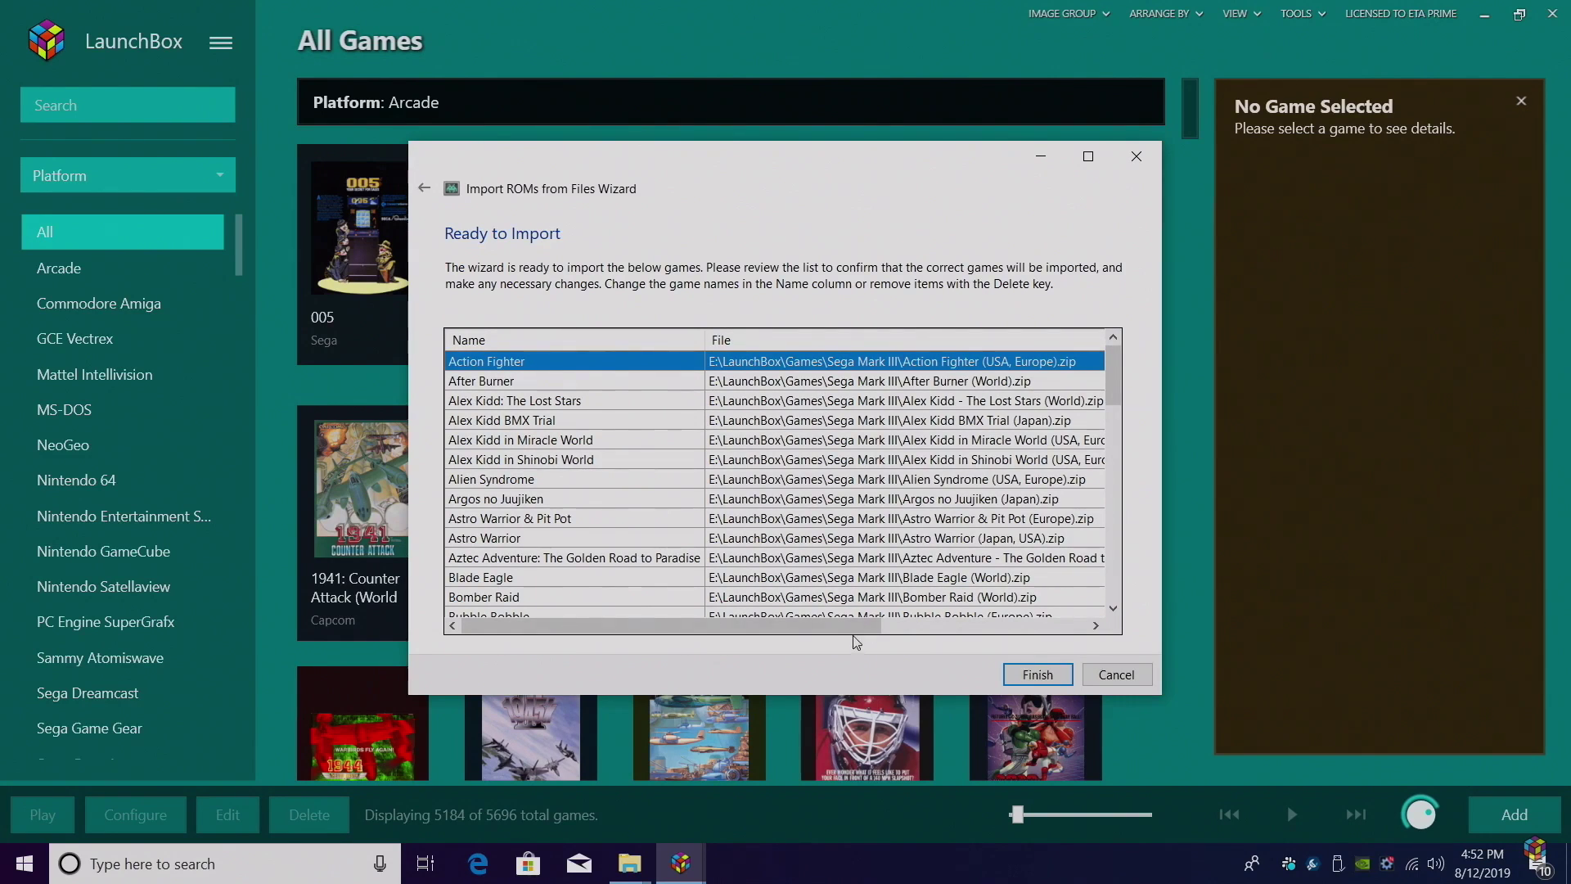
{"action": "left_click_drag", "start_coordinate": [853, 627], "coordinate": [1093, 653]}
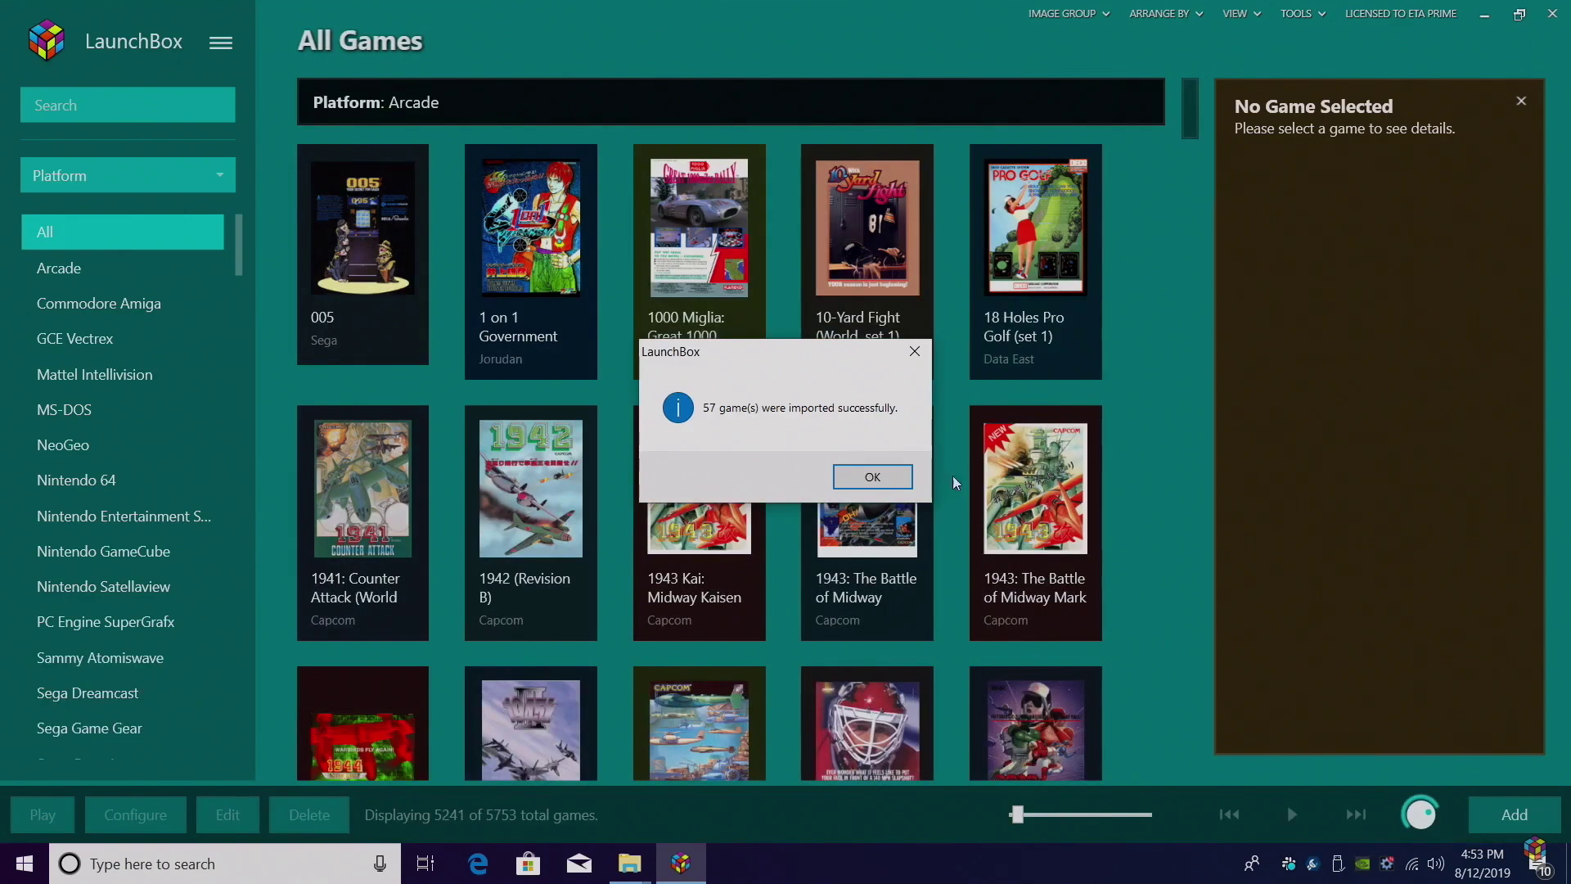
{"action": "left_click", "coordinate": [874, 477]}
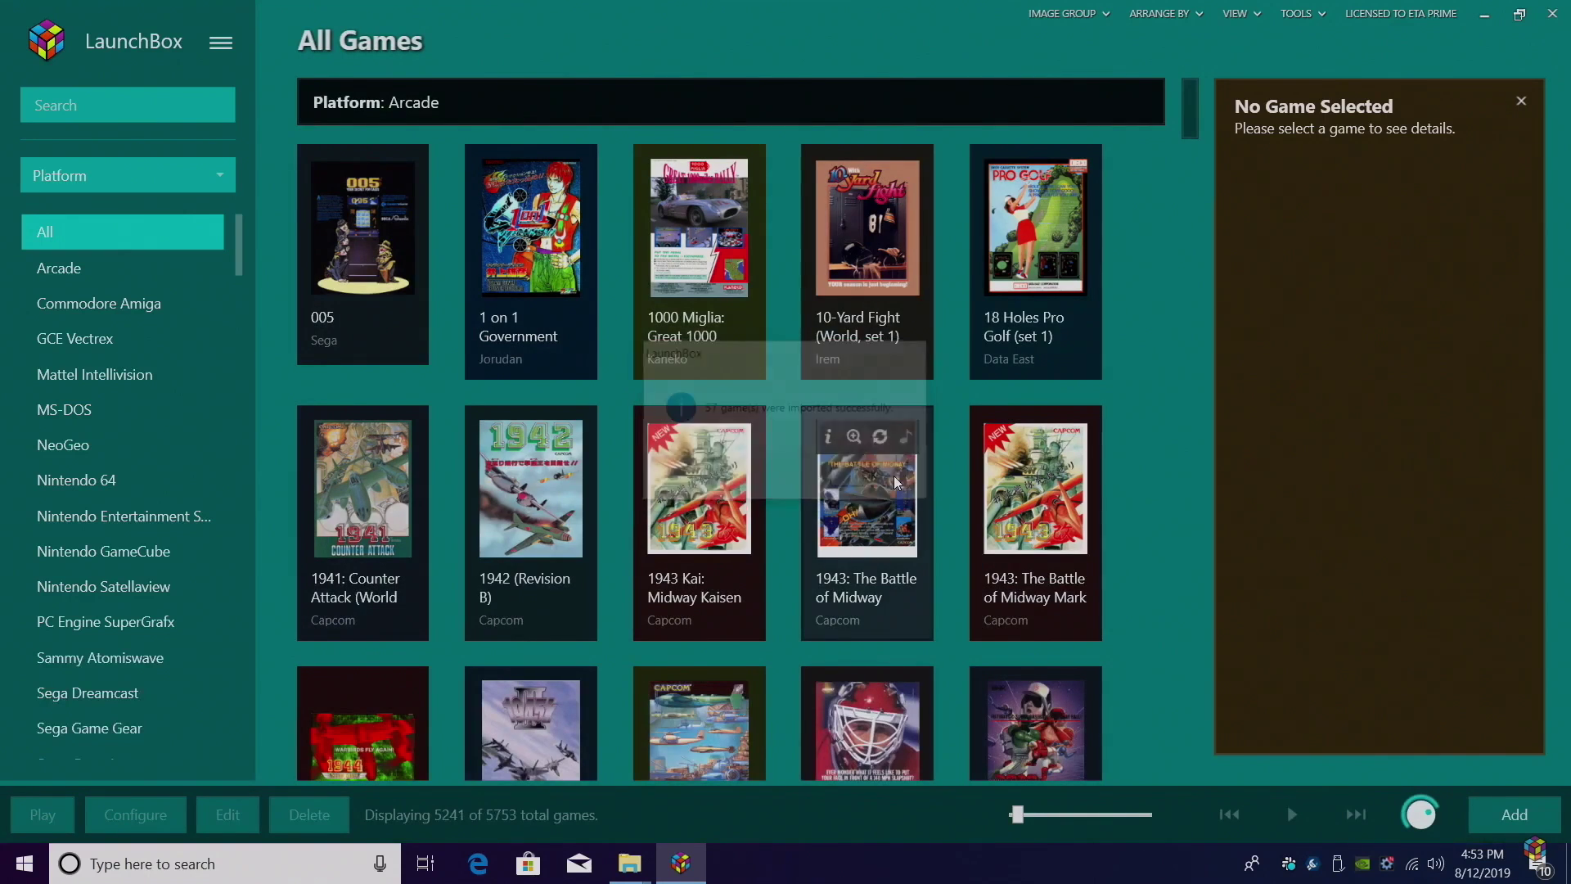
- Show the Sega Mark III platform's games and launch Black Belt (Japan)
{"action": "scroll", "coordinate": [115, 524], "scroll_direction": "down", "scroll_amount": 5}
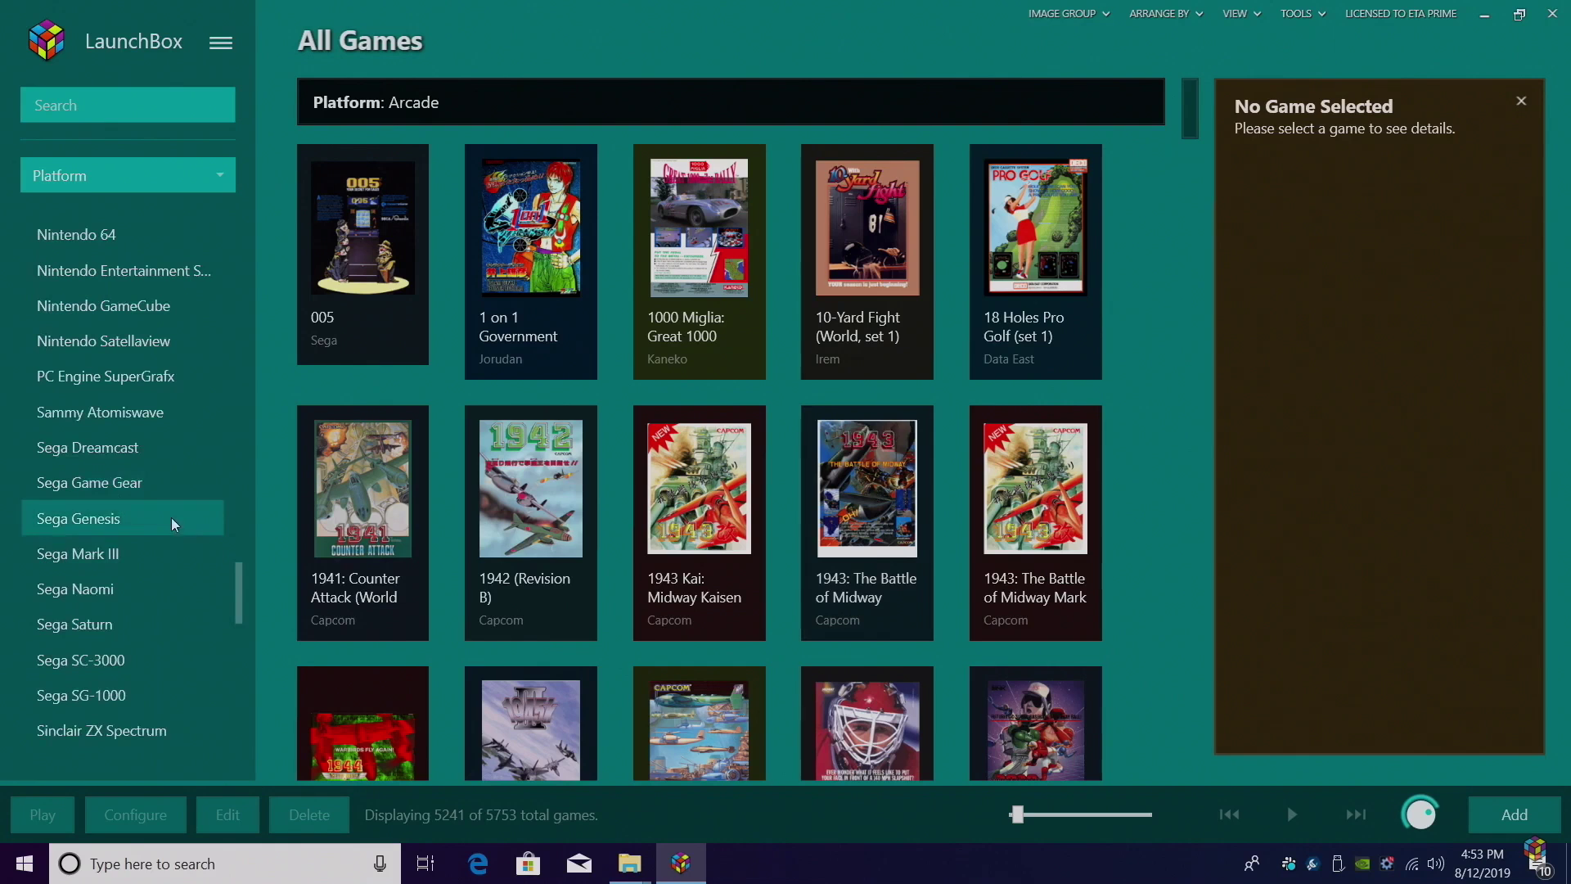
{"action": "left_click", "coordinate": [116, 455]}
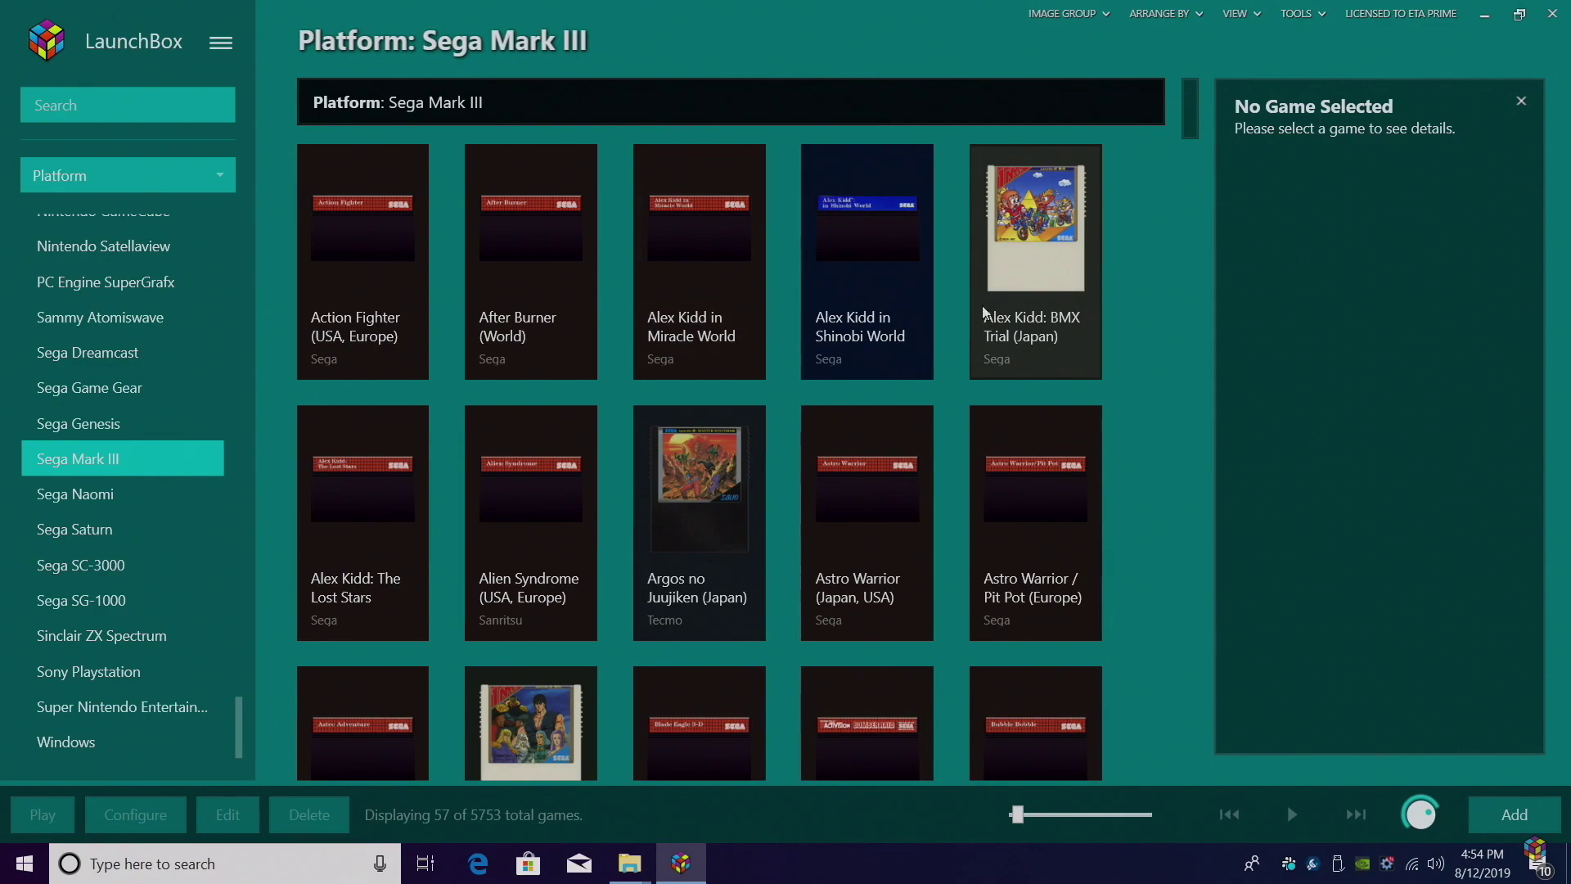
{"action": "scroll", "coordinate": [810, 507], "scroll_direction": "down", "scroll_amount": 1}
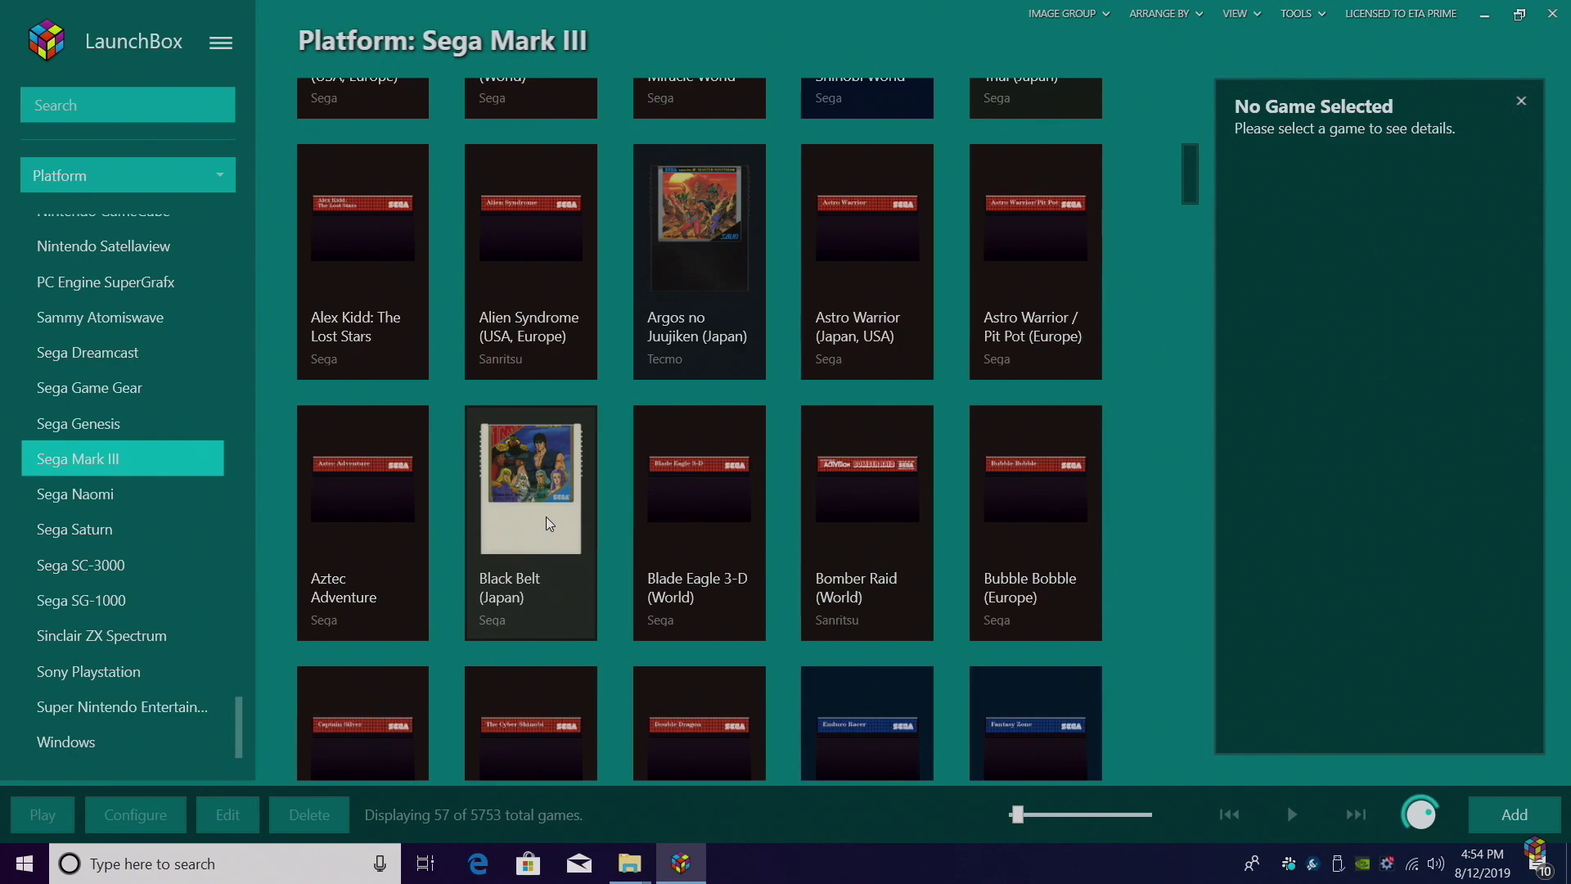
{"action": "double_click", "coordinate": [548, 523]}
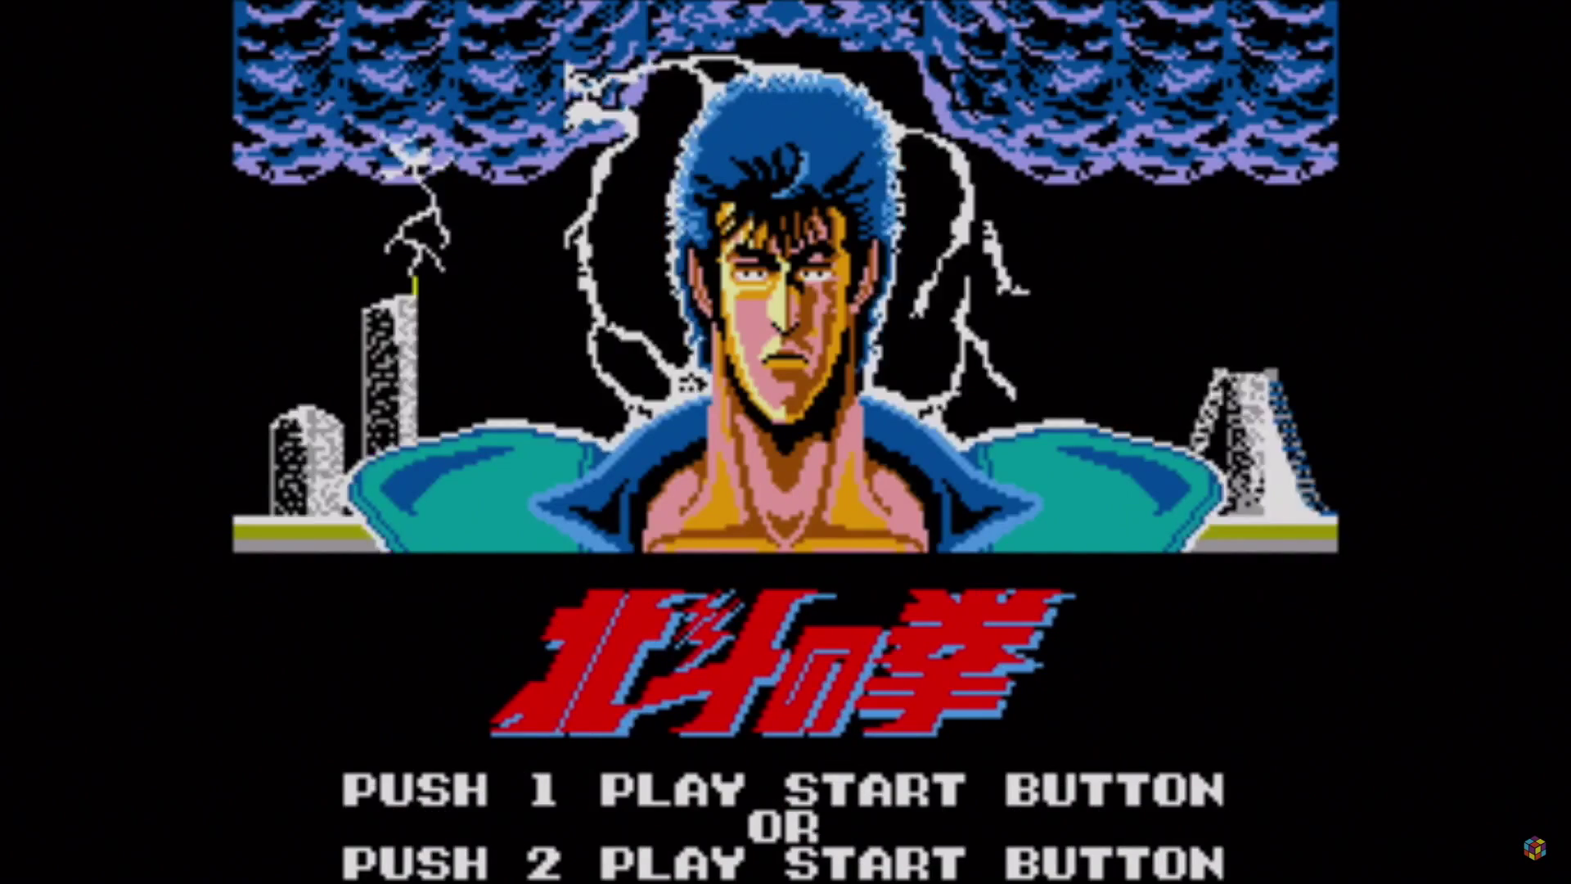
{"action": "key", "text": "Return"}
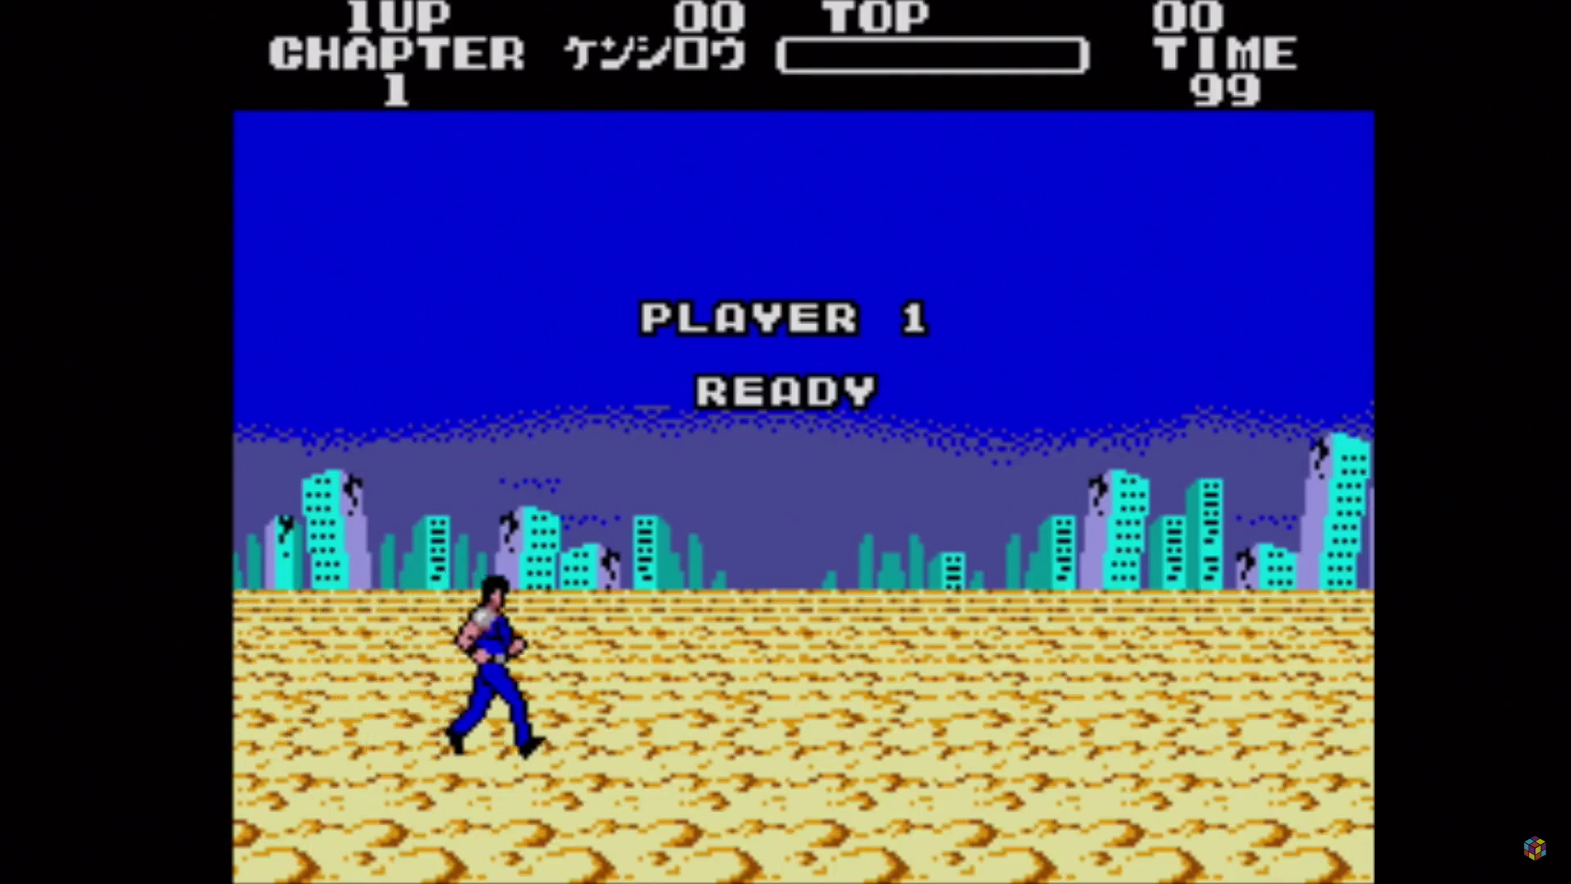
{"action": "key", "text": "Right"}
{"action": "key", "text": "z"}
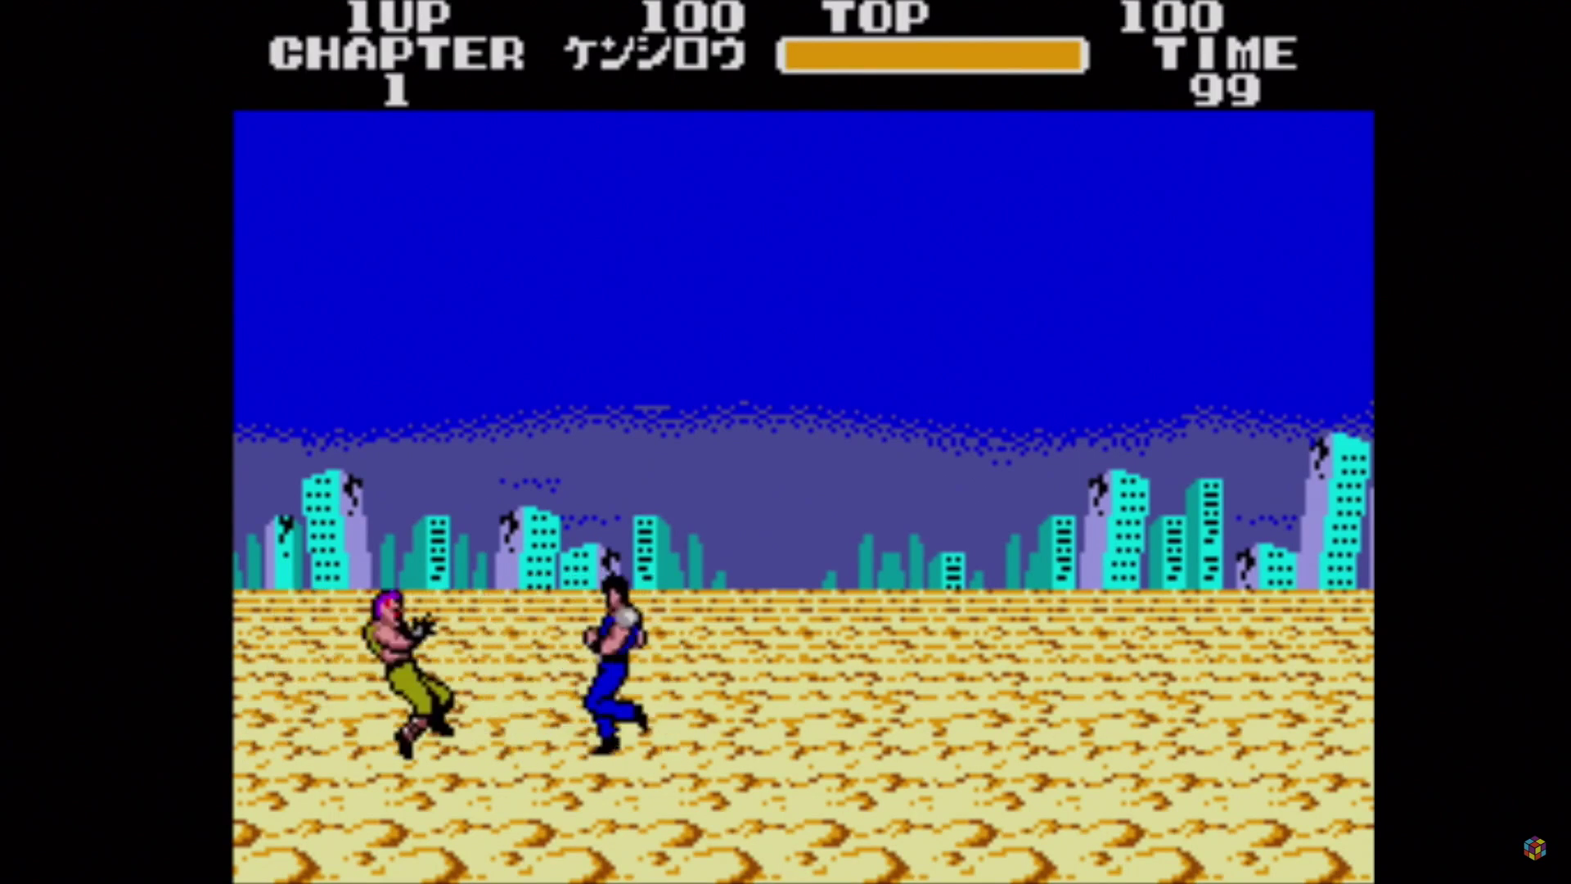
{"action": "key", "text": "Right"}
{"action": "key", "text": "z"}
{"action": "key", "text": "Right"}
{"action": "key", "text": "z"}
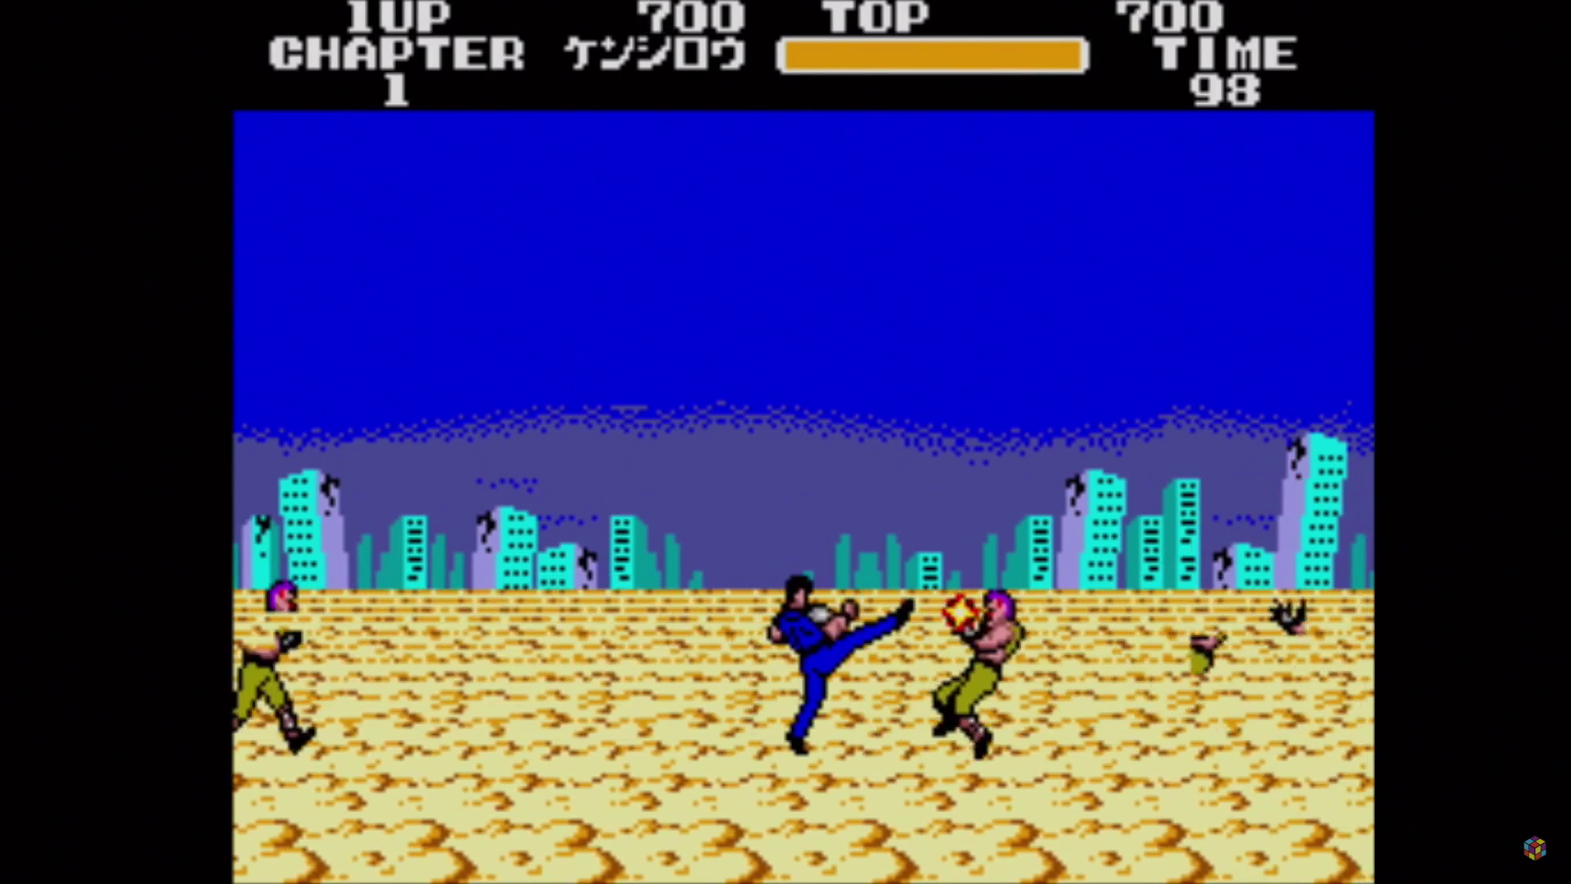
{"action": "key", "text": "Left"}
{"action": "key", "text": "z"}
{"action": "key", "text": "z"}
{"action": "key", "text": "z"}
{"action": "key", "text": "z"}
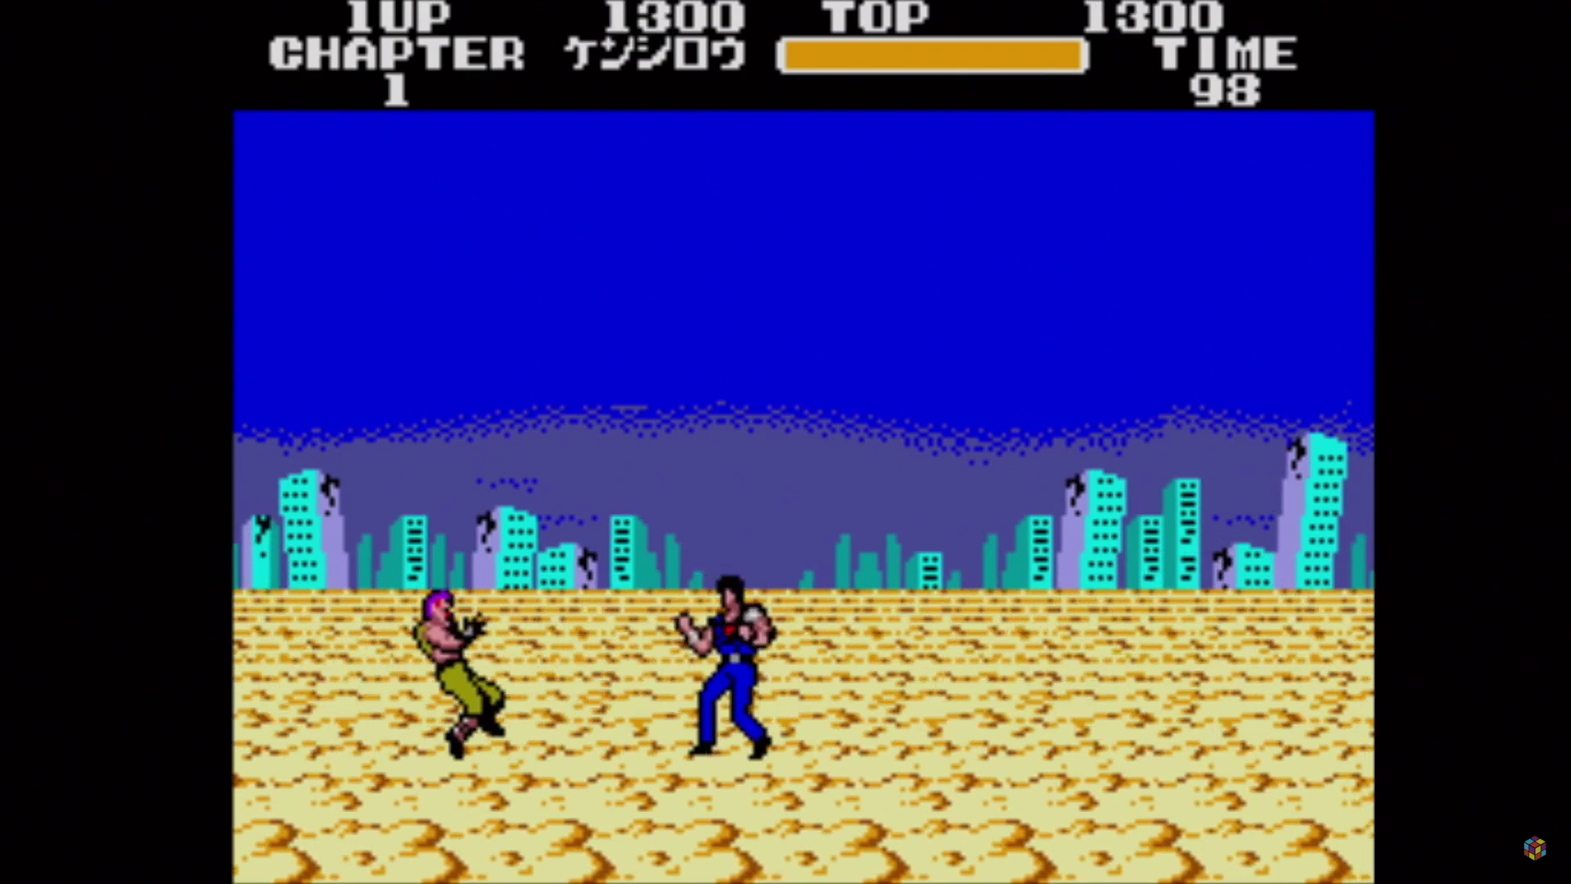
{"action": "key", "text": "Right"}
{"action": "key", "text": "z"}
{"action": "key", "text": "Right"}
{"action": "key", "text": "z"}
{"action": "key", "text": "Right"}
{"action": "key", "text": "z"}
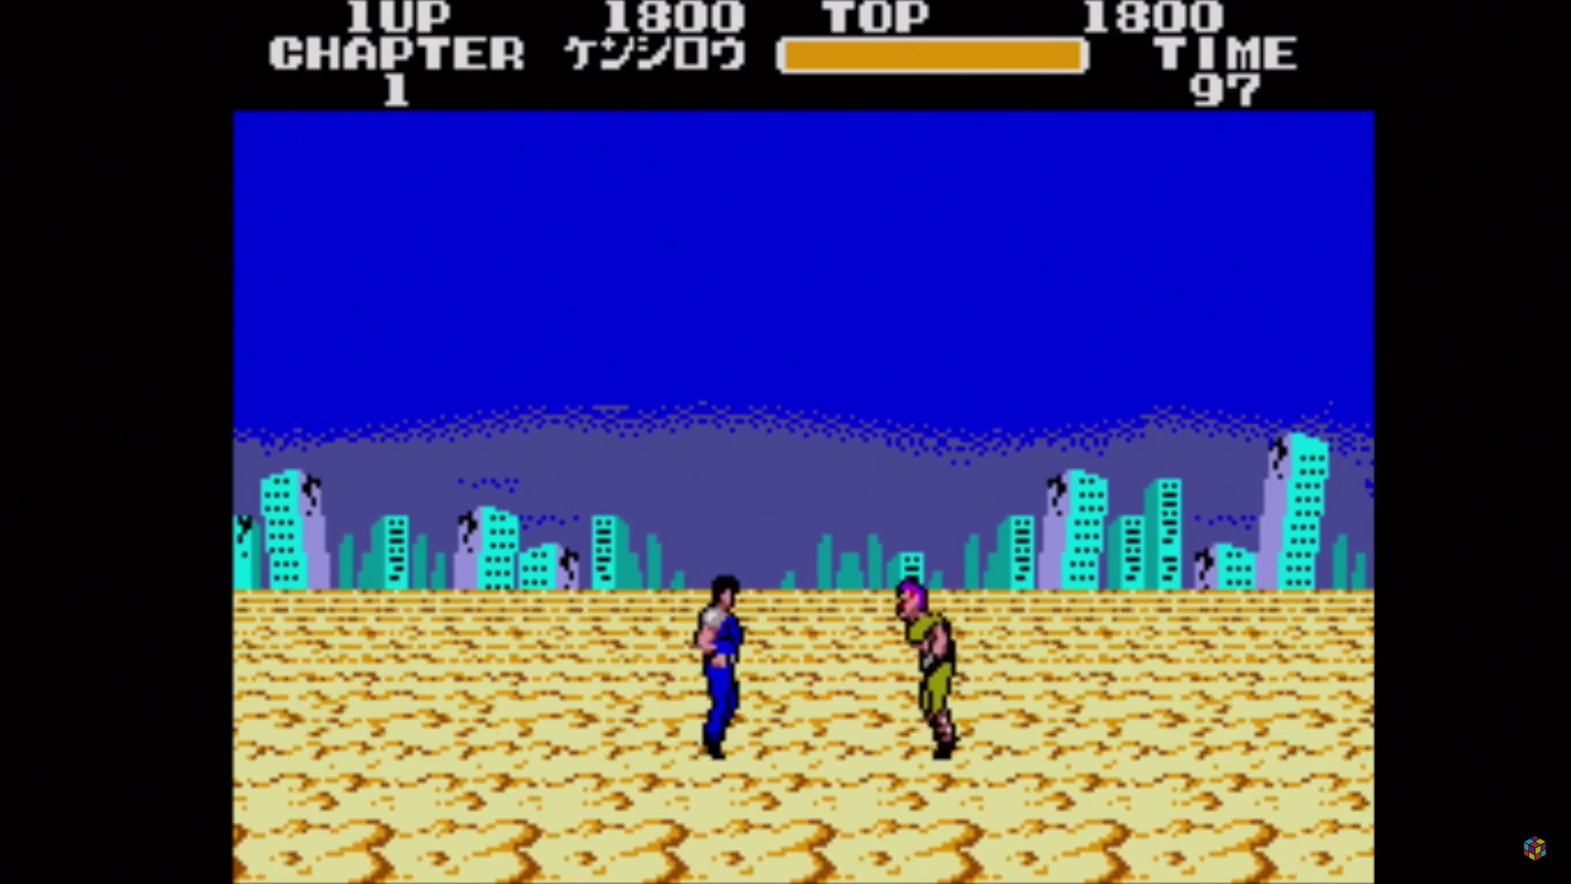
{"action": "key", "text": "z"}
{"action": "key", "text": "Left"}
{"action": "key", "text": "z"}
{"action": "key", "text": "Right"}
{"action": "key", "text": "z"}
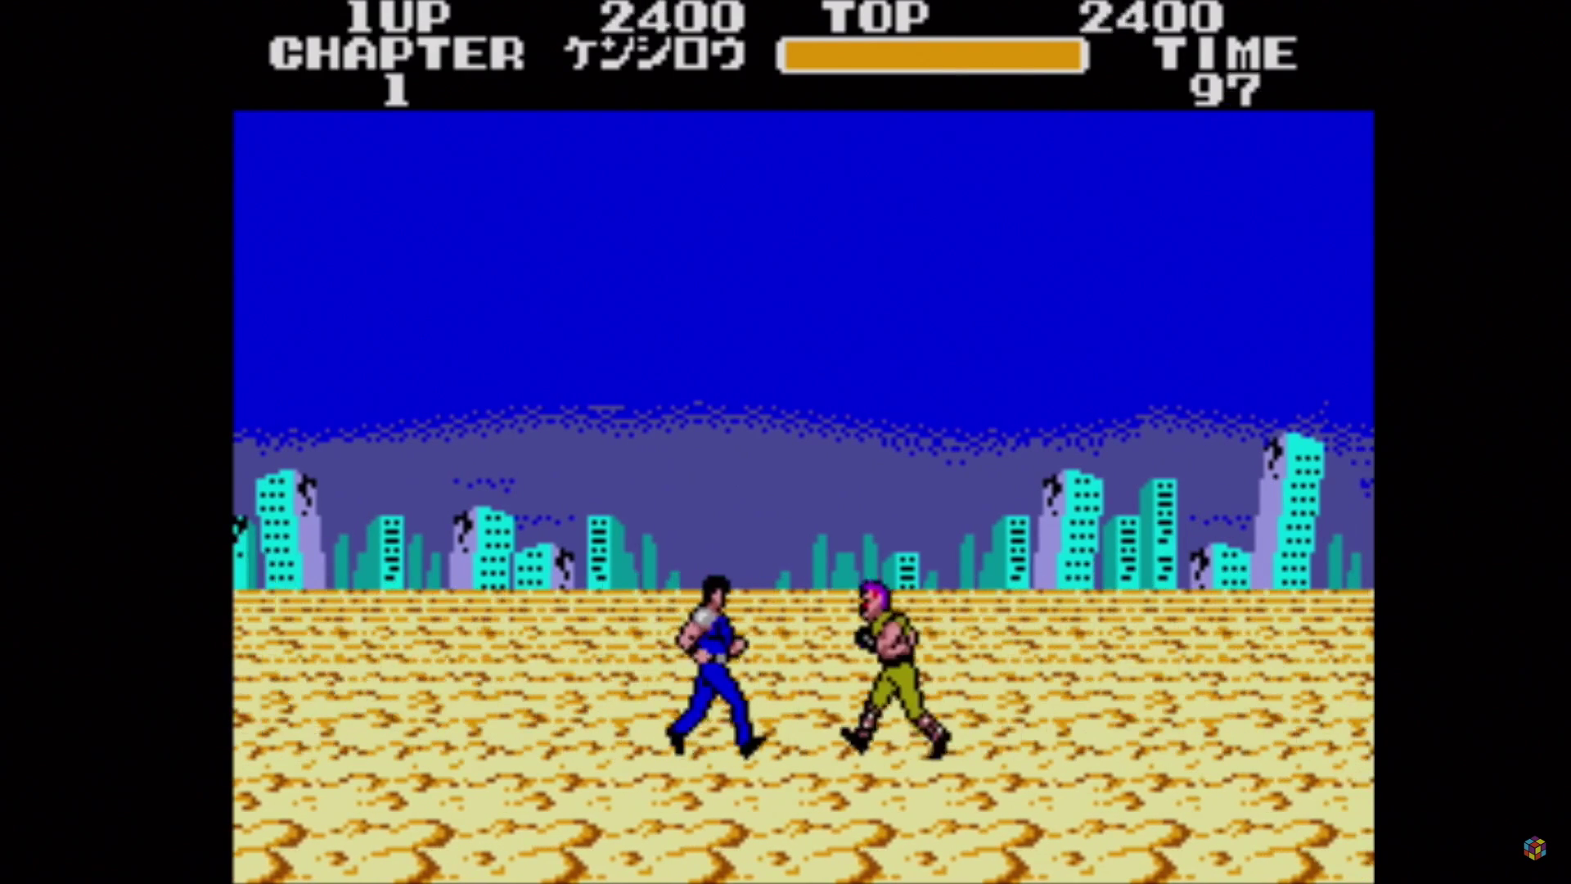
{"action": "key", "text": "z"}
{"action": "key", "text": "Right"}
{"action": "key", "text": "z"}
{"action": "key", "text": "Right"}
{"action": "key", "text": "z"}
{"action": "key", "text": "z"}
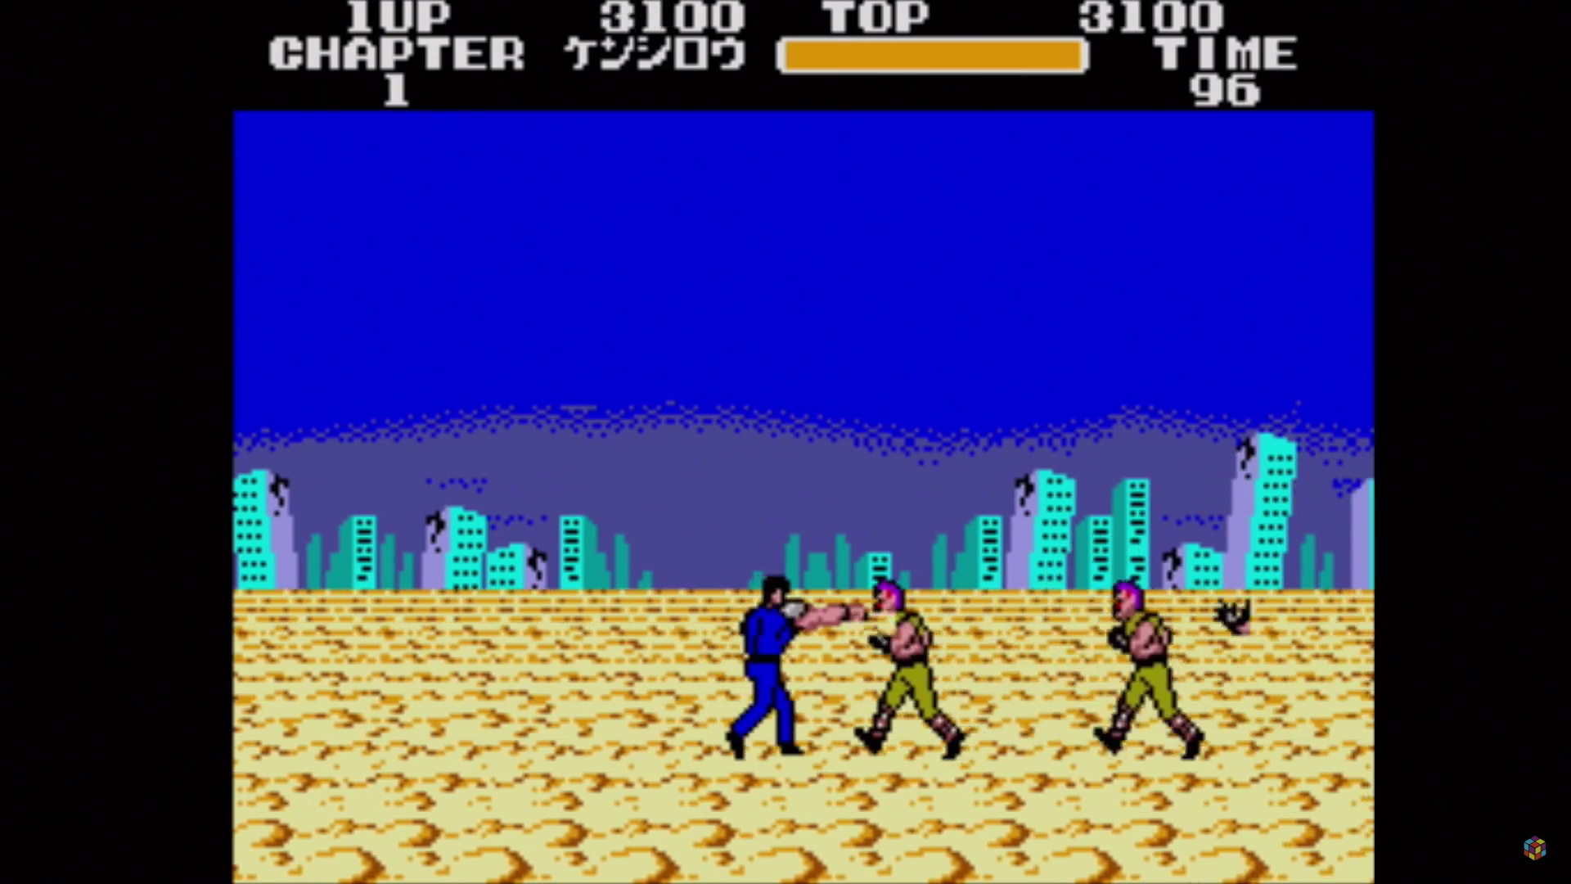
{"action": "key", "text": "z"}
{"action": "key", "text": "z"}
{"action": "key", "text": "Right"}
{"action": "key", "text": "z"}
{"action": "key", "text": "z"}
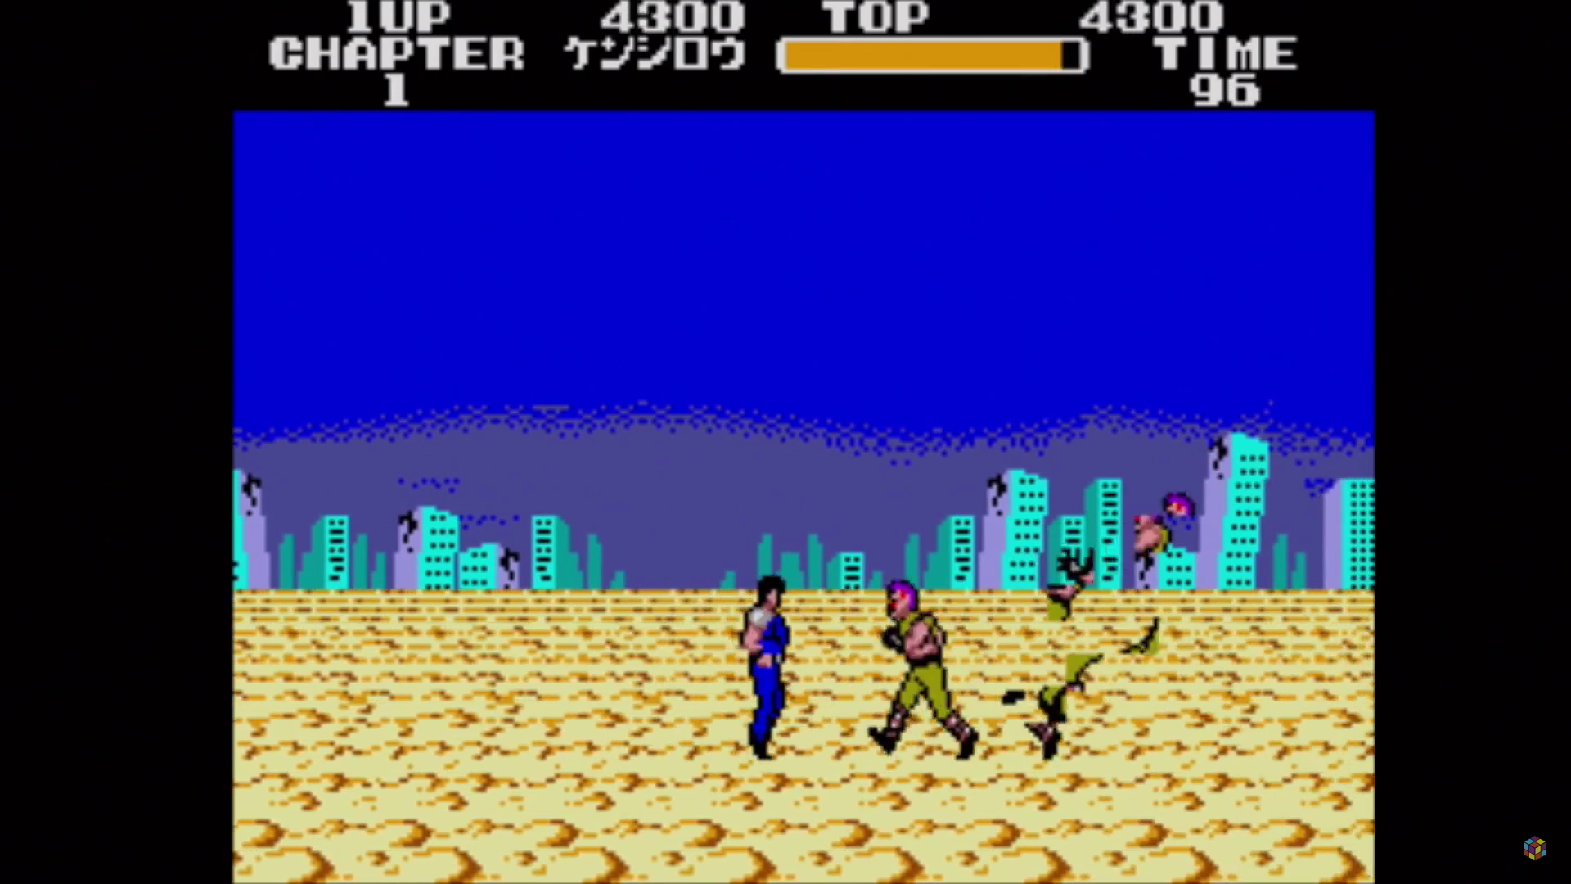
{"action": "key", "text": "z"}
{"action": "key", "text": "Right"}
{"action": "key", "text": "z"}
{"action": "key", "text": "Right"}
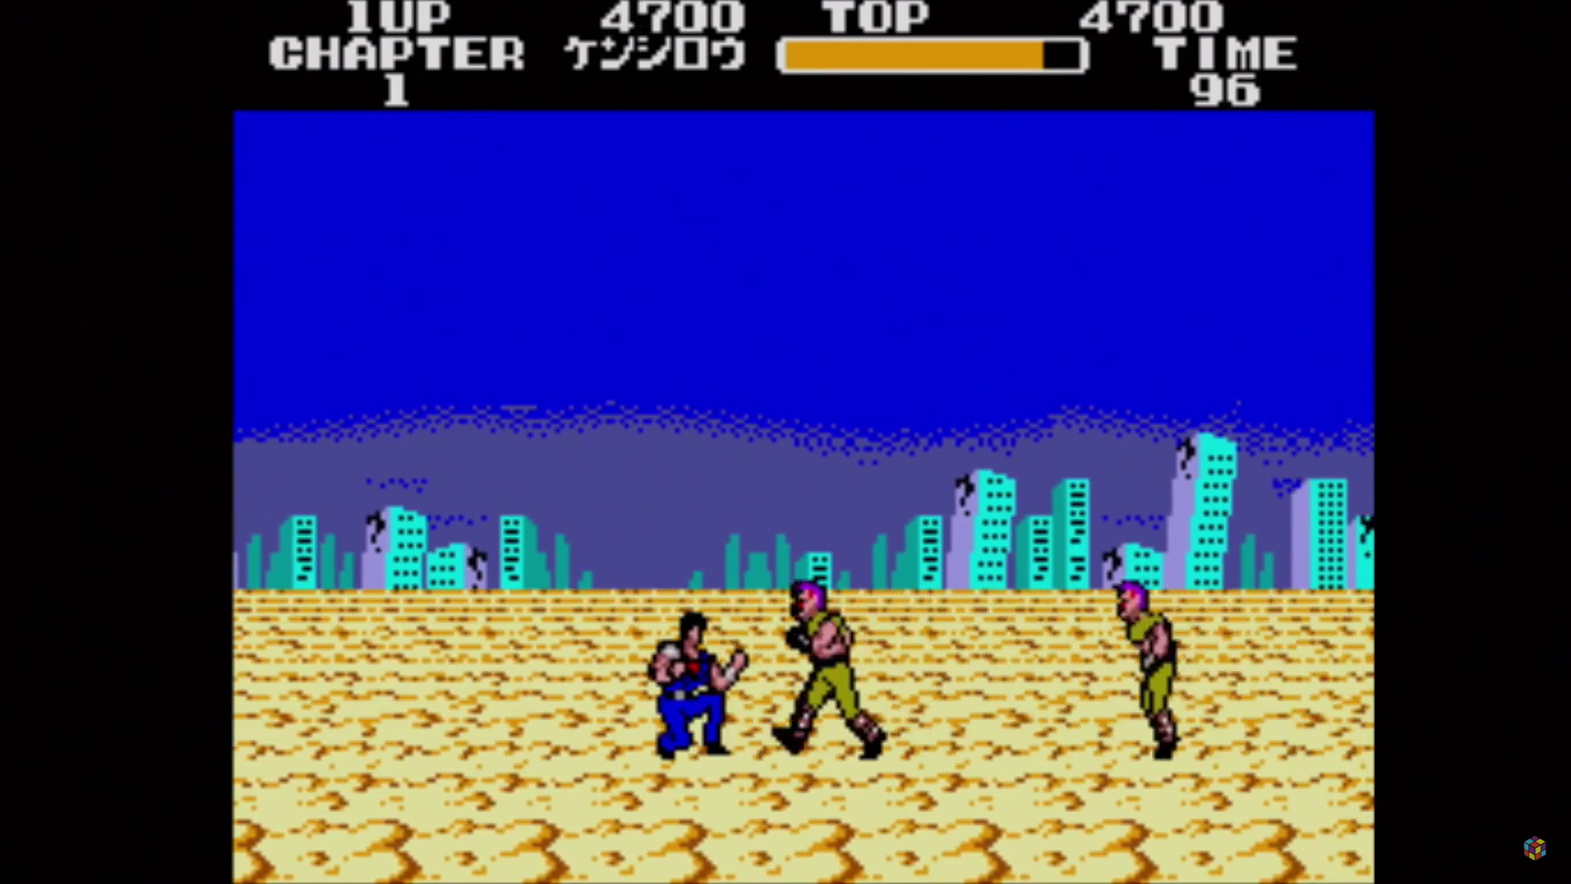
{"action": "key", "text": "x"}
{"action": "key", "text": "z"}
{"action": "key", "text": "z"}
{"action": "key", "text": "Right"}
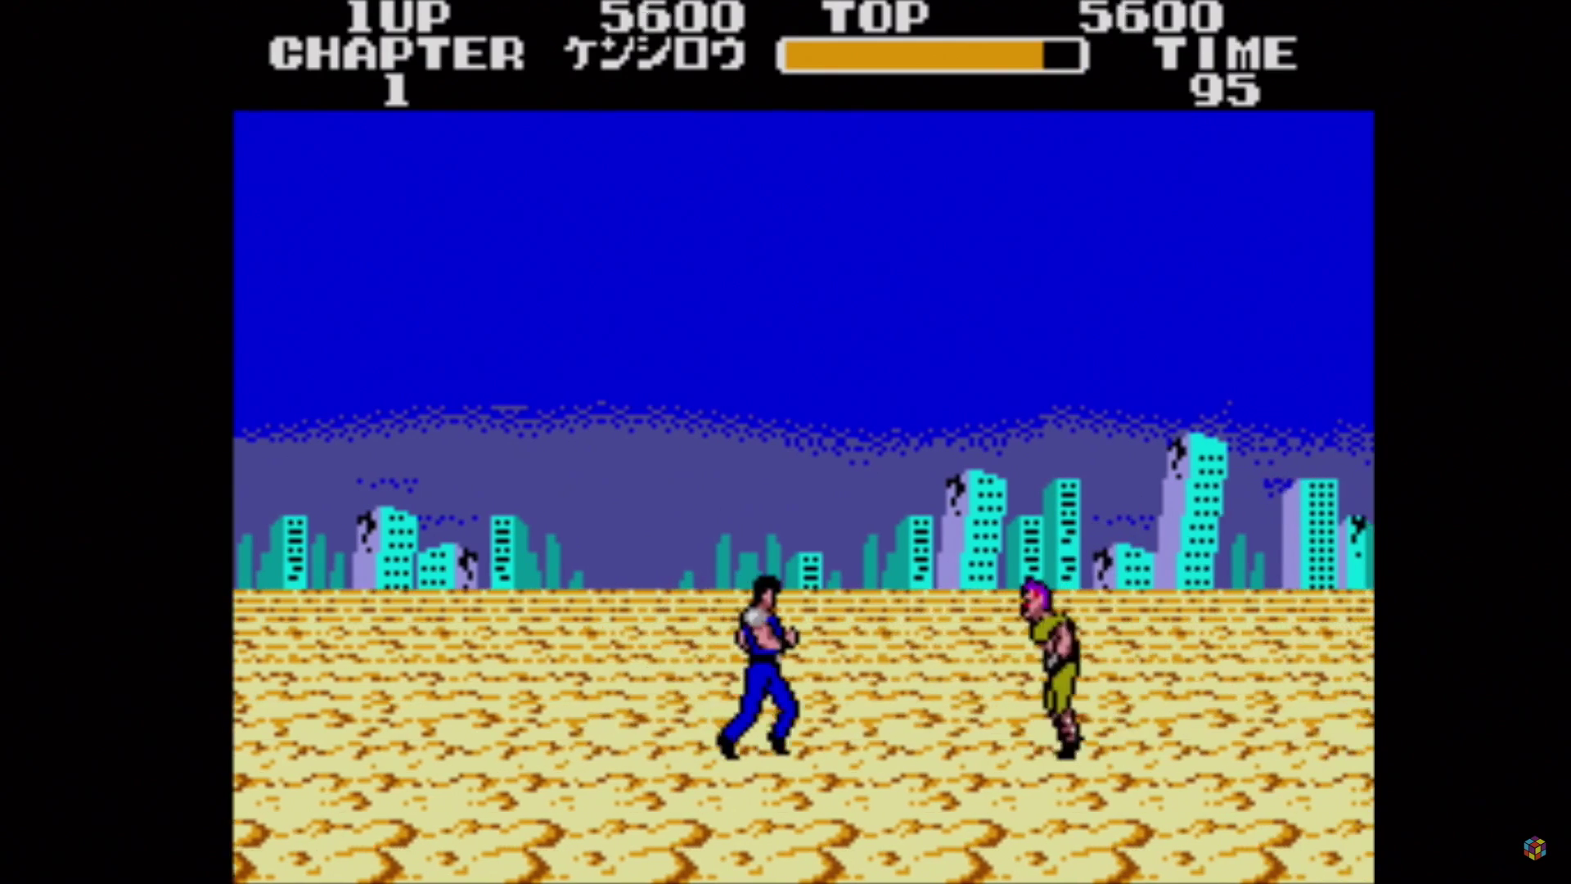
{"action": "key", "text": "z"}
{"action": "key", "text": "z"}
{"action": "key", "text": "Right"}
{"action": "key", "text": "z"}
{"action": "key", "text": "Left"}
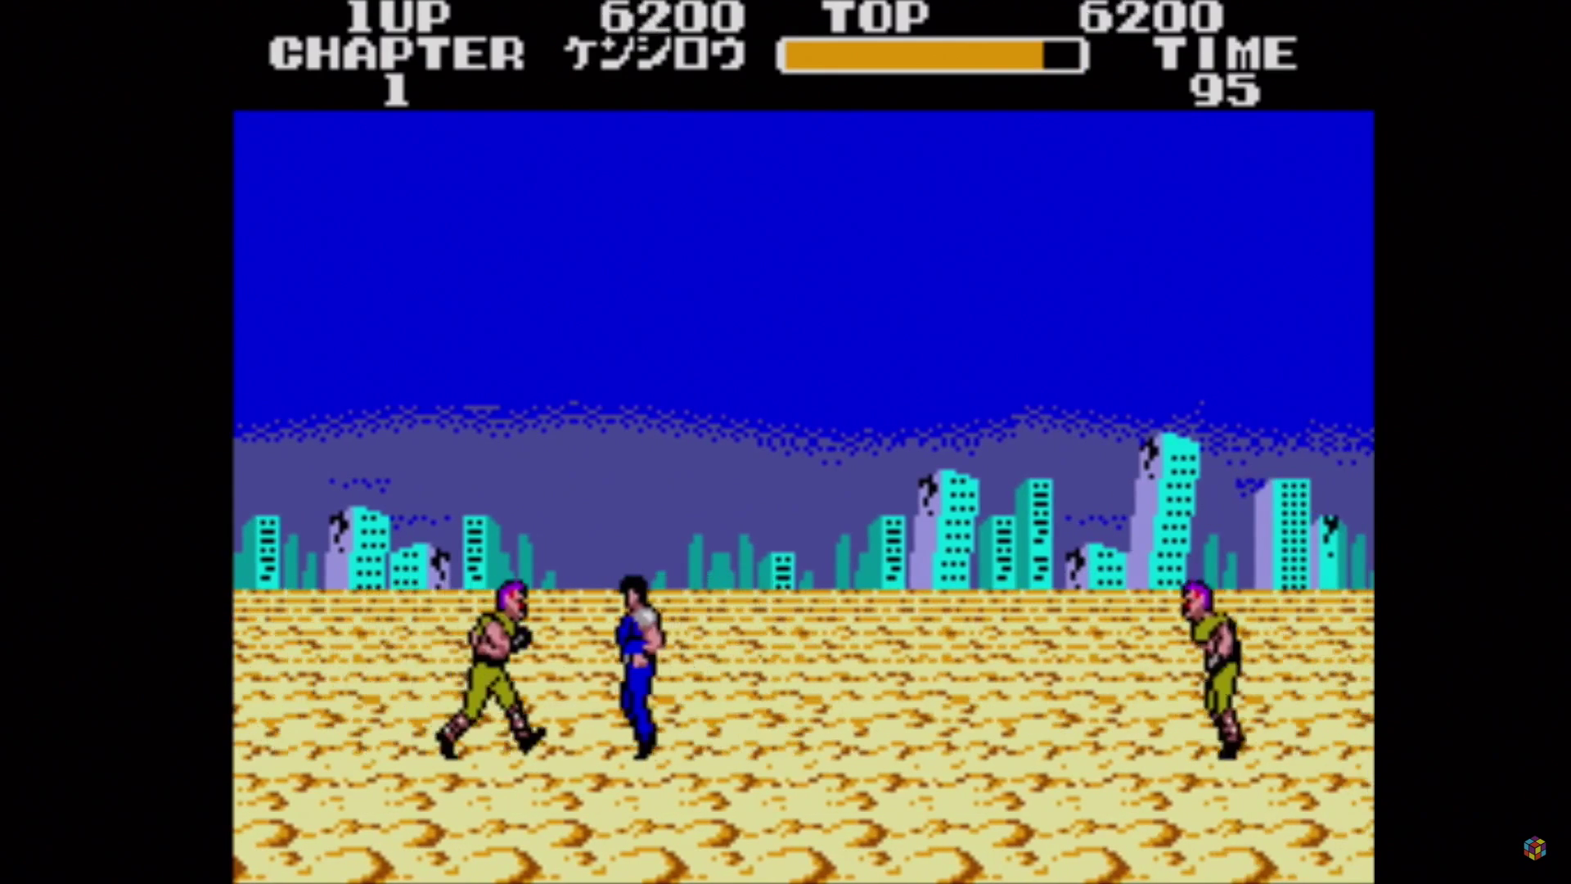
{"action": "key", "text": "z"}
{"action": "key", "text": "Right"}
{"action": "key", "text": "z"}
{"action": "key", "text": "z"}
{"action": "key", "text": "x"}
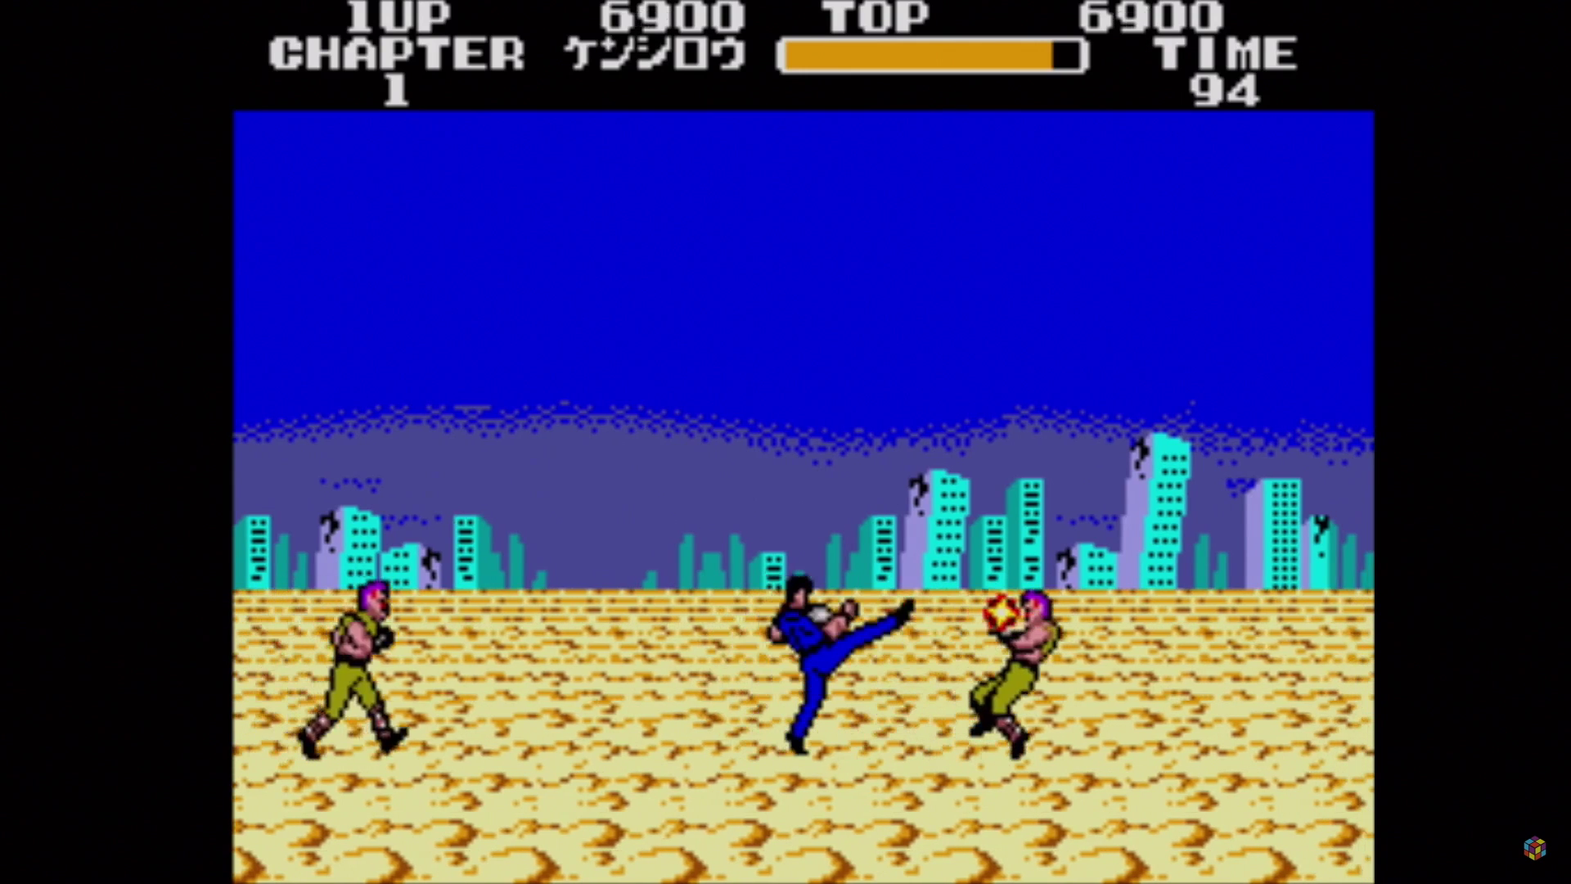